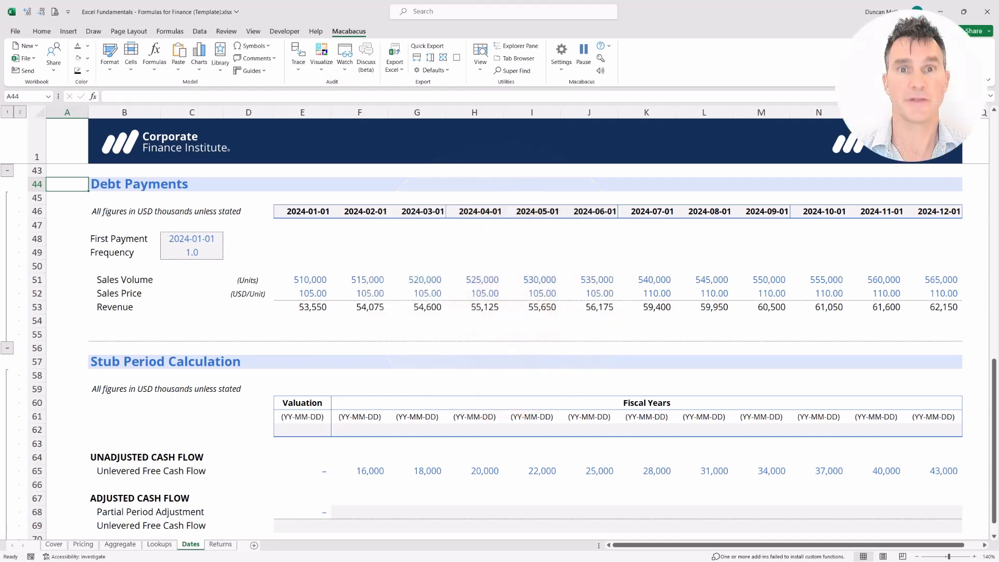
Examine the Frequency label and its input value in the Debt Payments section
key(Down)
key(Down)
key(Down)
key(Down)
key(Right)
key(Down)
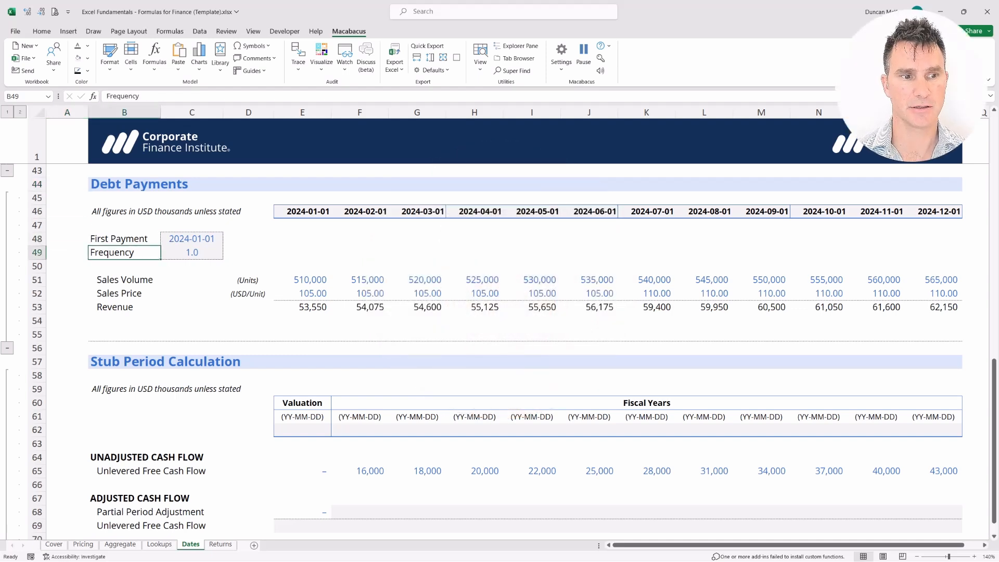
key(shift+Right)
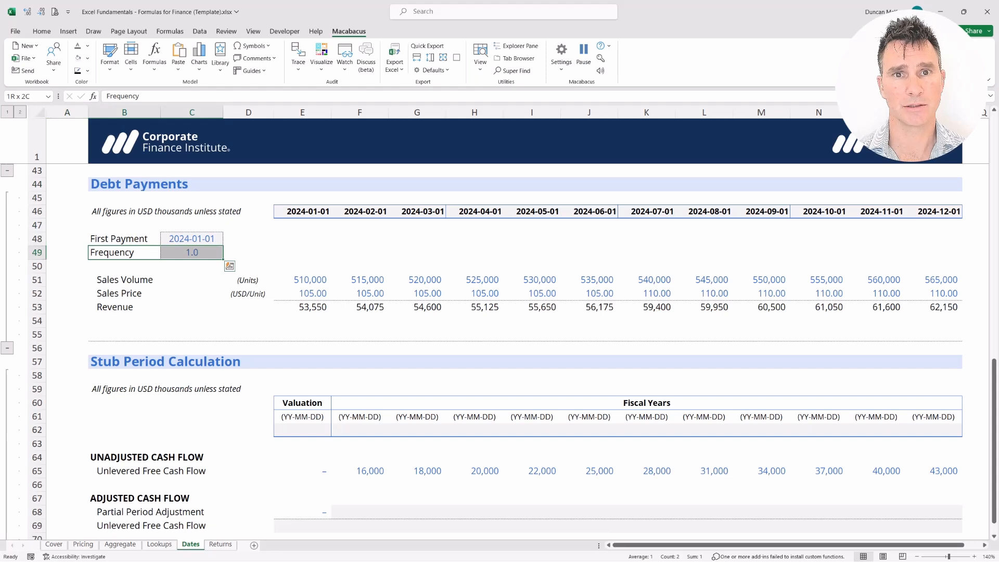
key(Right)
key(Down)
key(shift+Up)
key(shift+Down)
key(shift+Up)
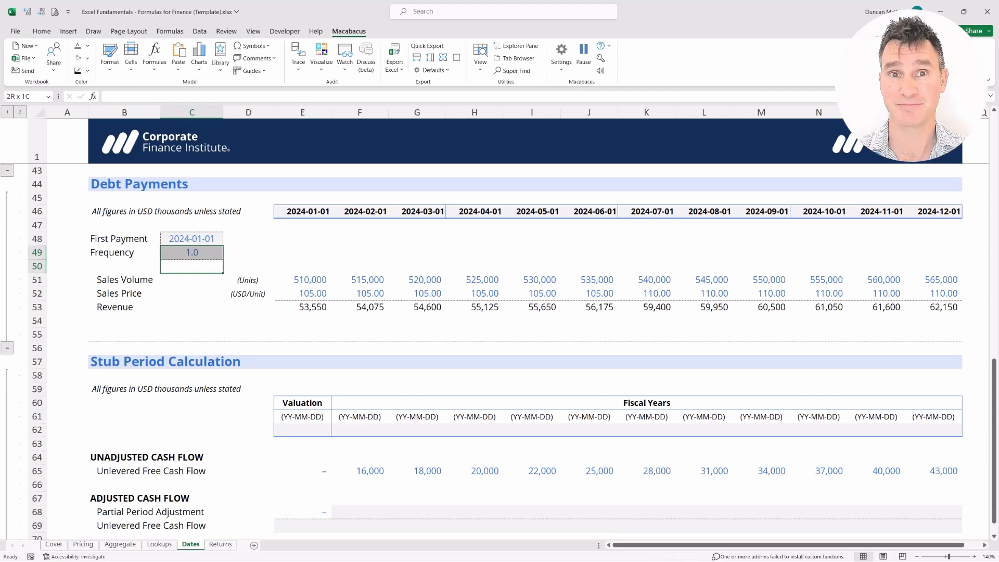
Apply the custom number format 0 "Months" to the Frequency value in C49
key(Up)
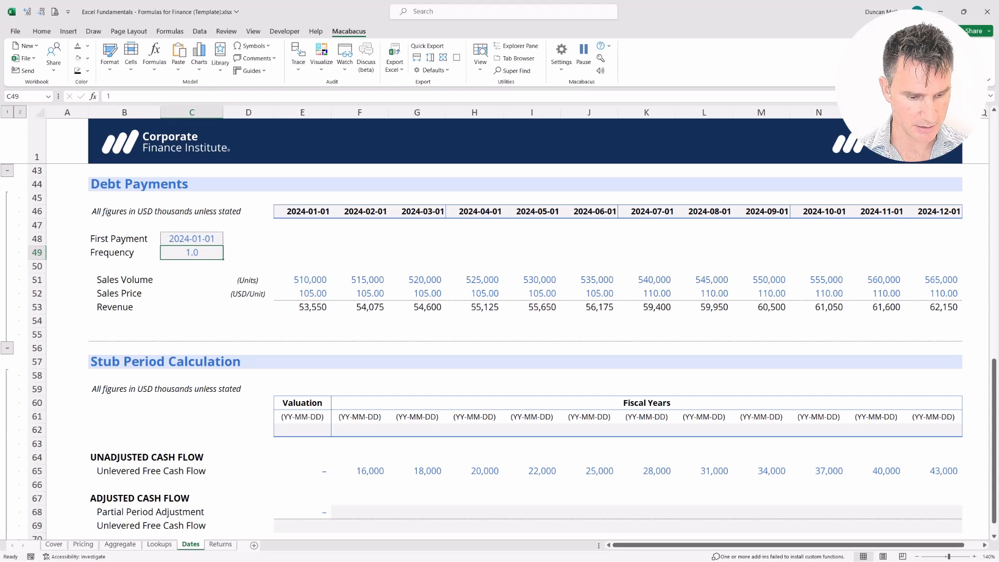
key(ctrl+1)
key(Tab)
key(Down)
key(Down)
key(Down)
key(Down)
key(Down)
key(Down)
key(Down)
key(Down)
key(Down)
key(Down)
key(Tab)
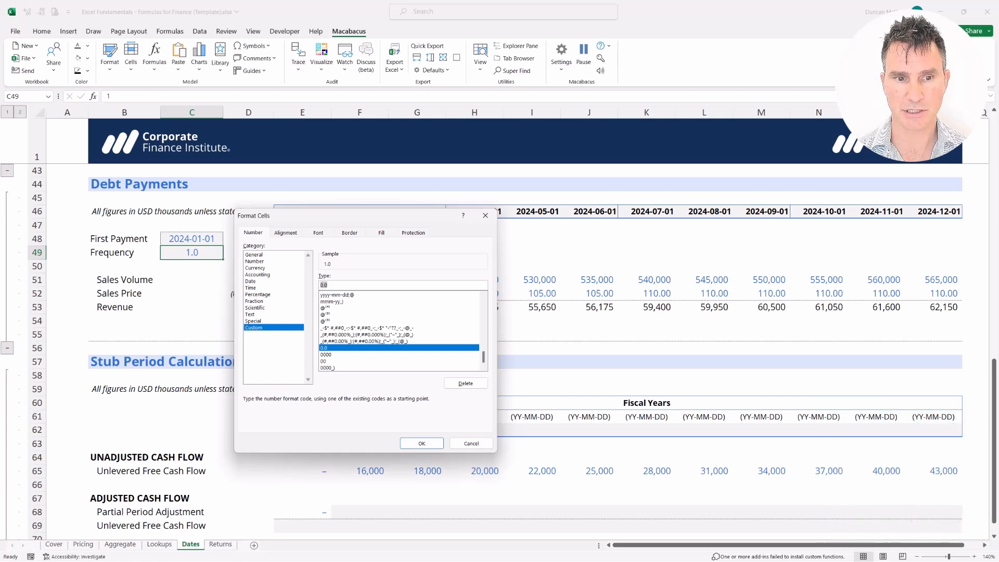
key(BackSpace)
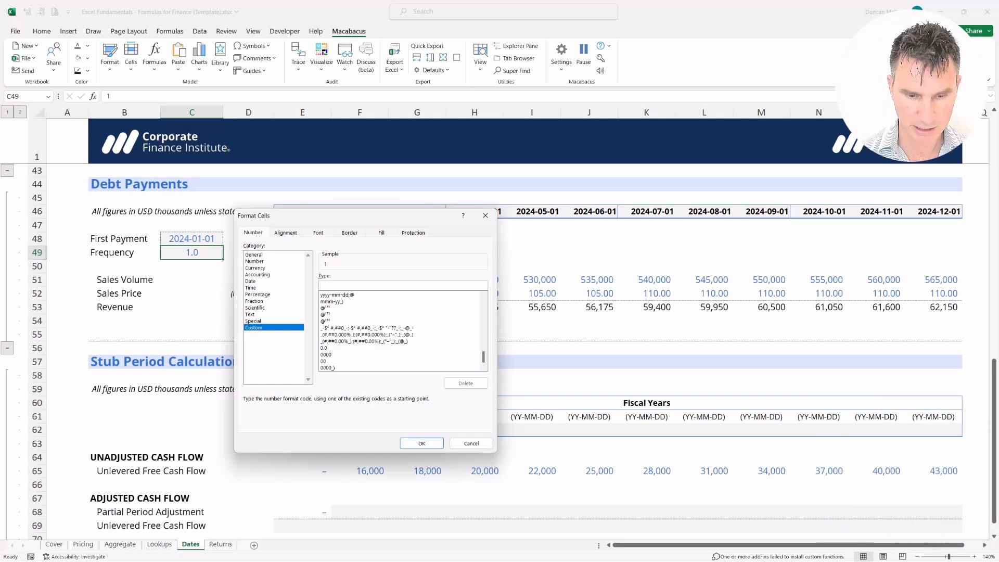
text(0 )
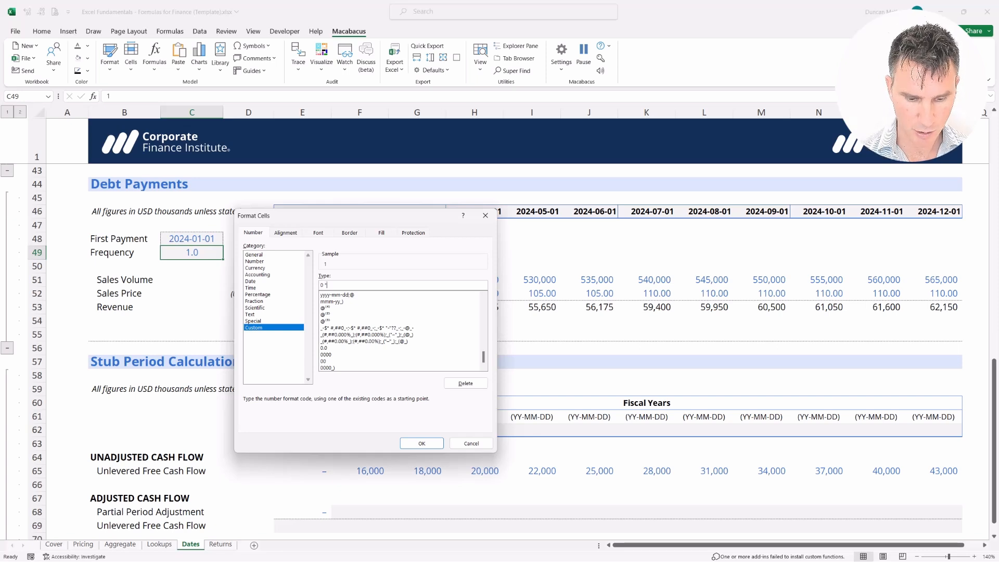
text("Months")
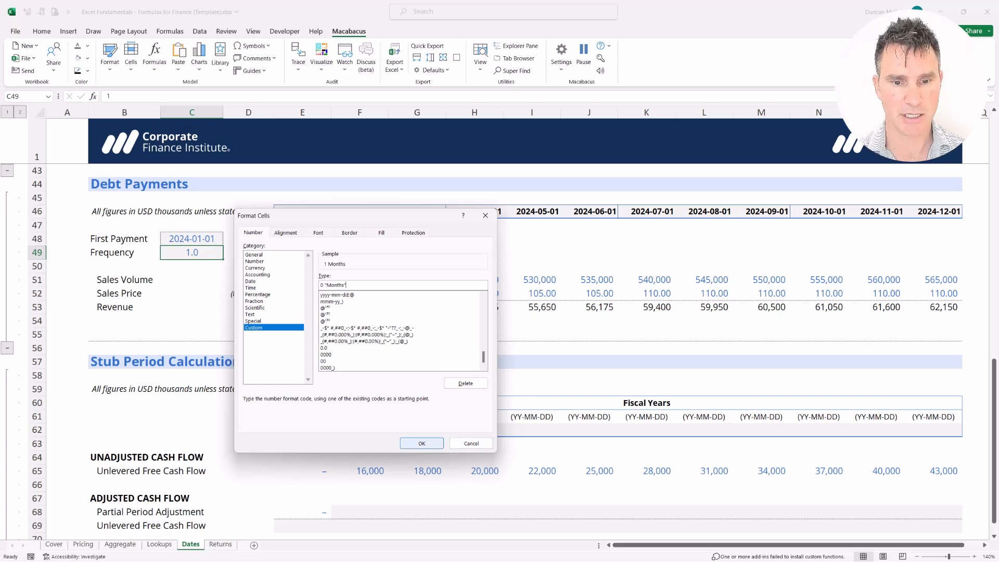
key(Return)
Inspect the underlying value stored in the Frequency cell C49 without changing it
key(shift+Down)
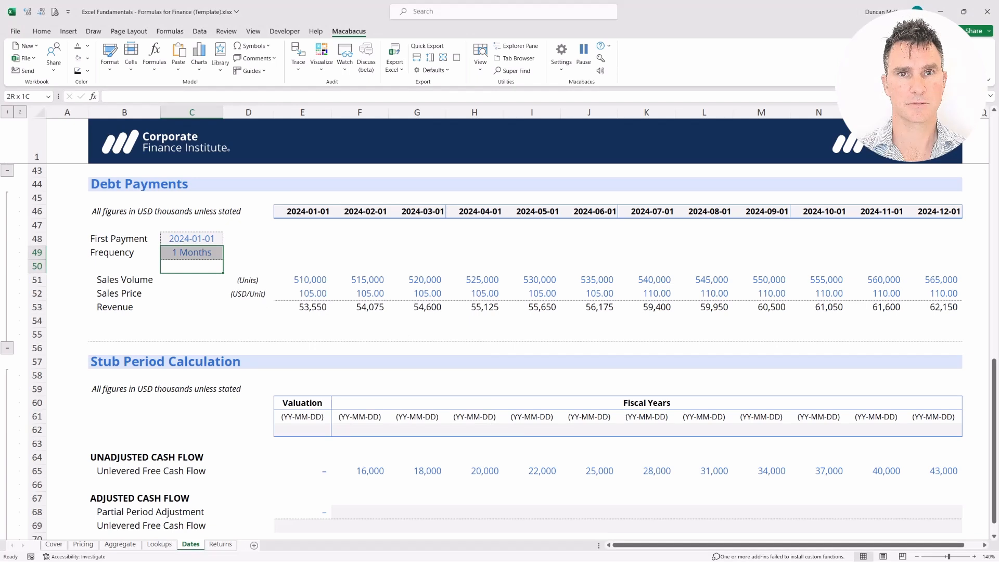
key(shift+Up)
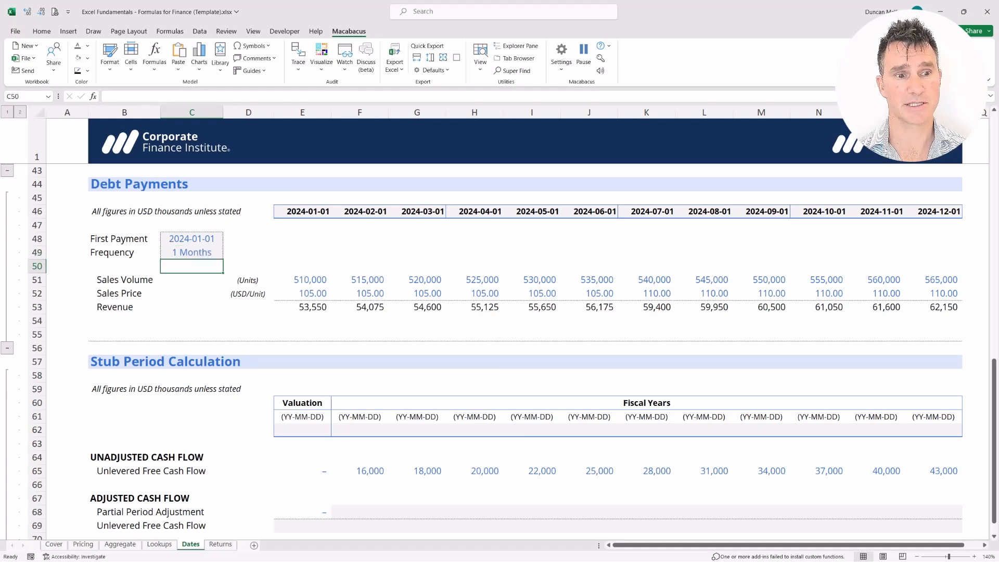
key(F2)
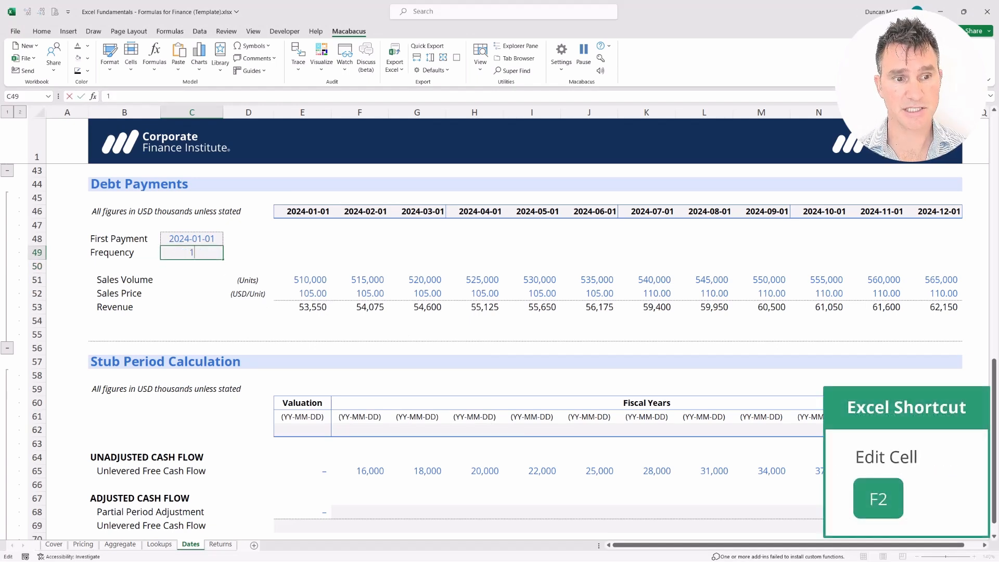
key(Return)
key(shift+Up)
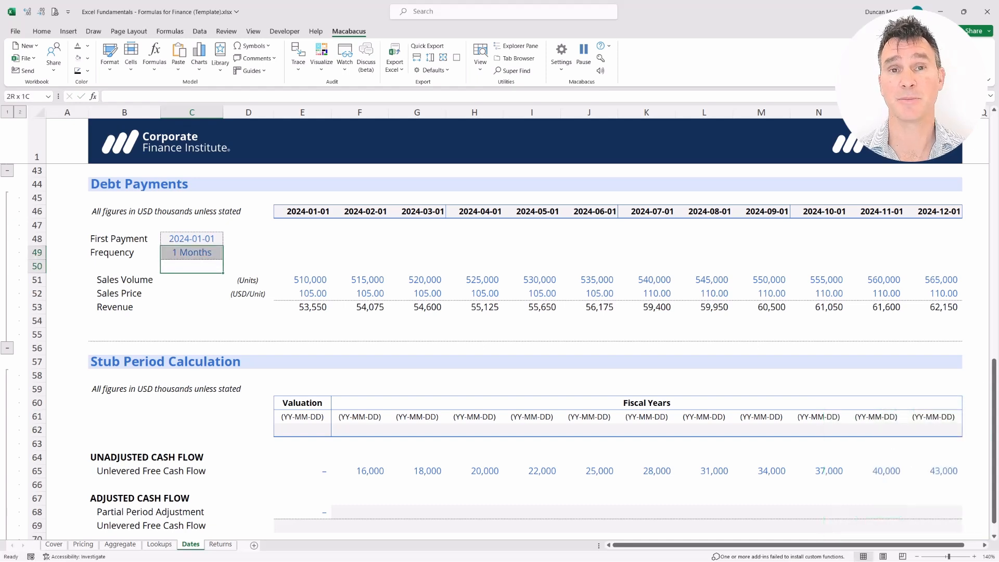
Examine the monthly date headers in row 46 of the Debt Payments section
key(Right)
key(Up)
key(Up)
key(Up)
key(Up)
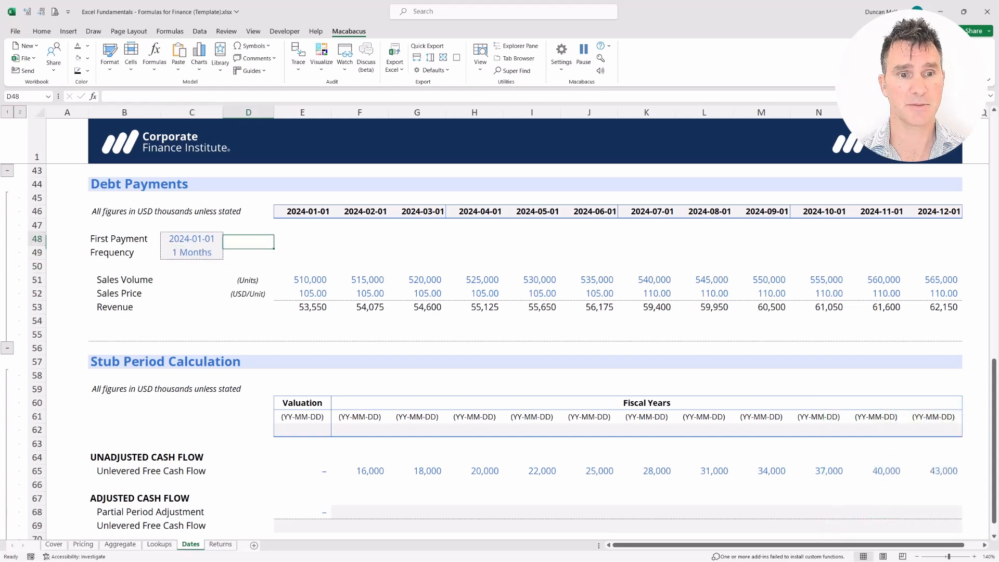
key(Right)
key(Down)
key(shift+Up)
key(shift+Right)
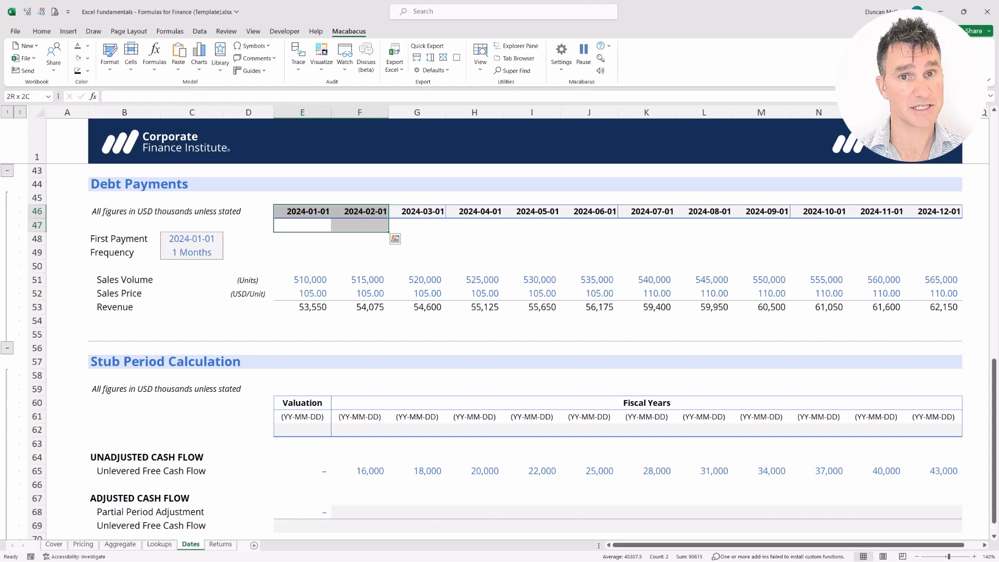
key(Up)
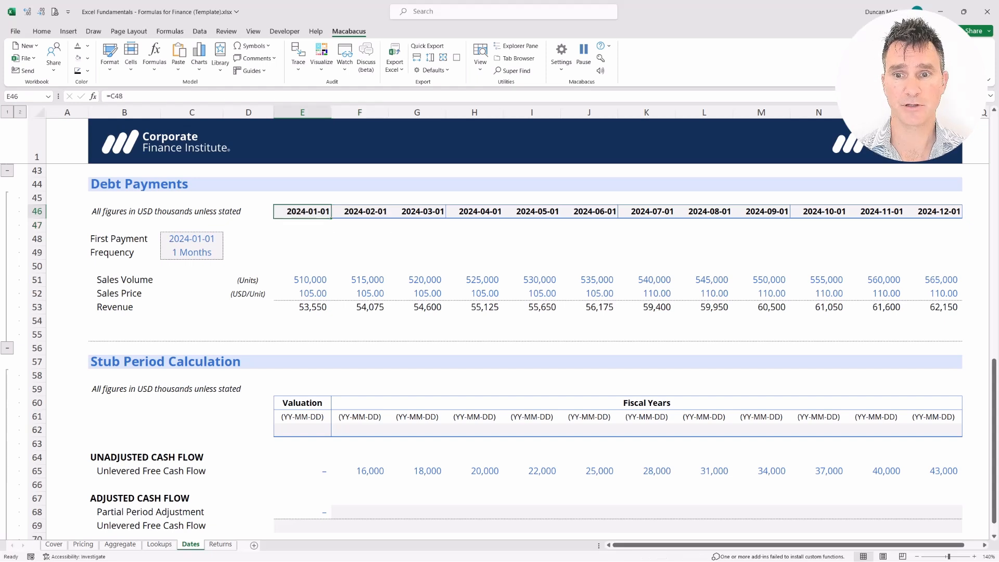
key(ctrl+shift+Right)
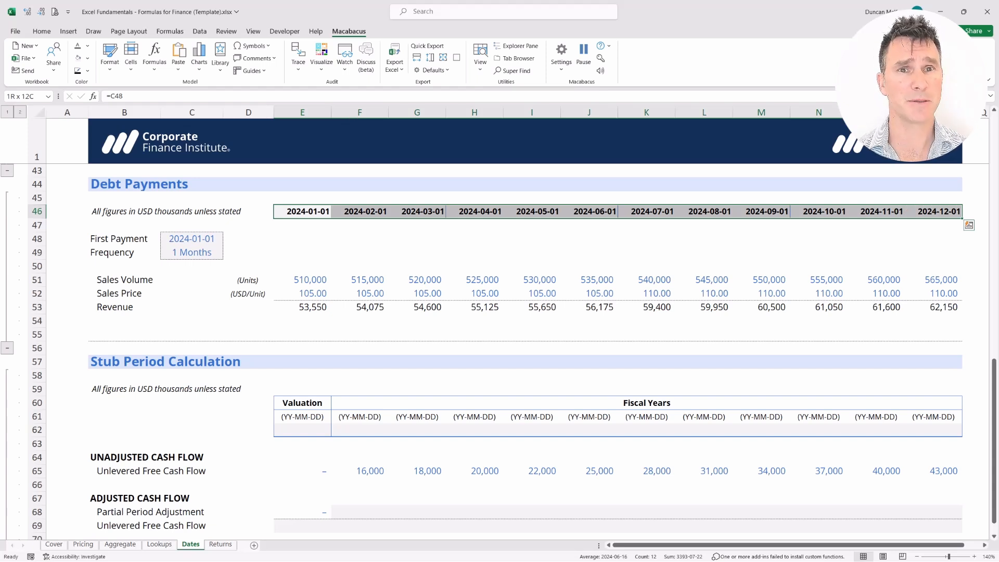
key(Down)
key(shift+Up)
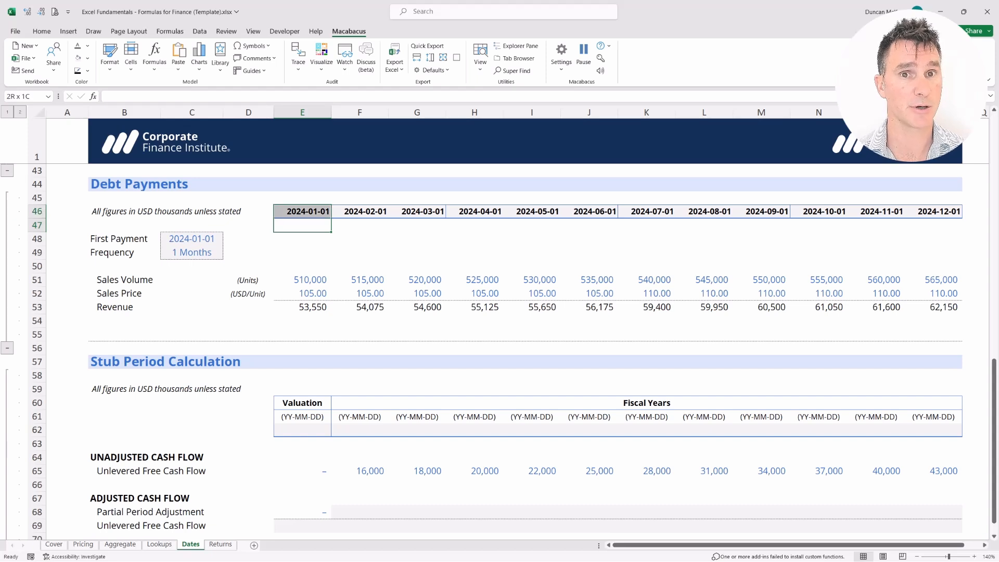
key(shift+Right)
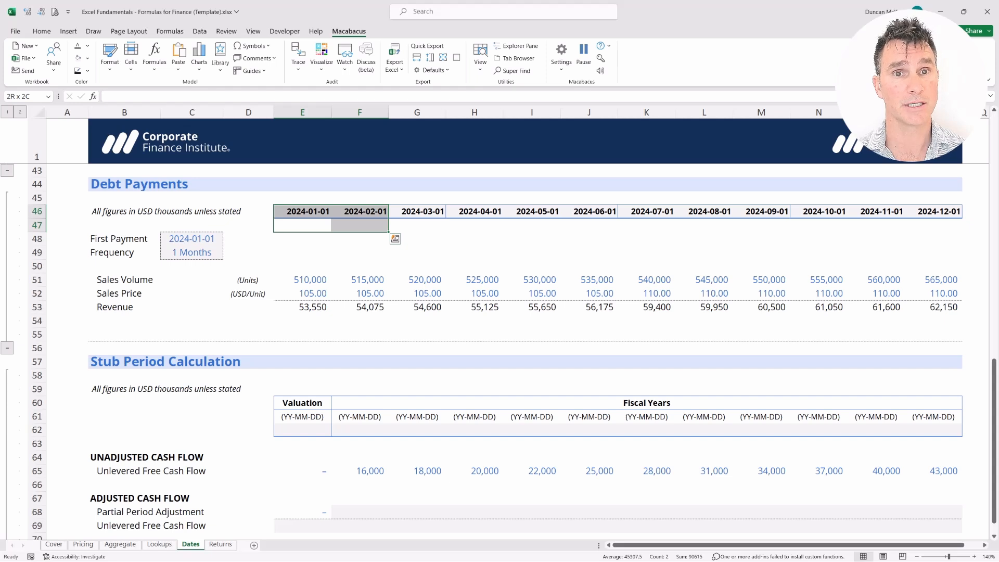
key(Left)
key(Right)
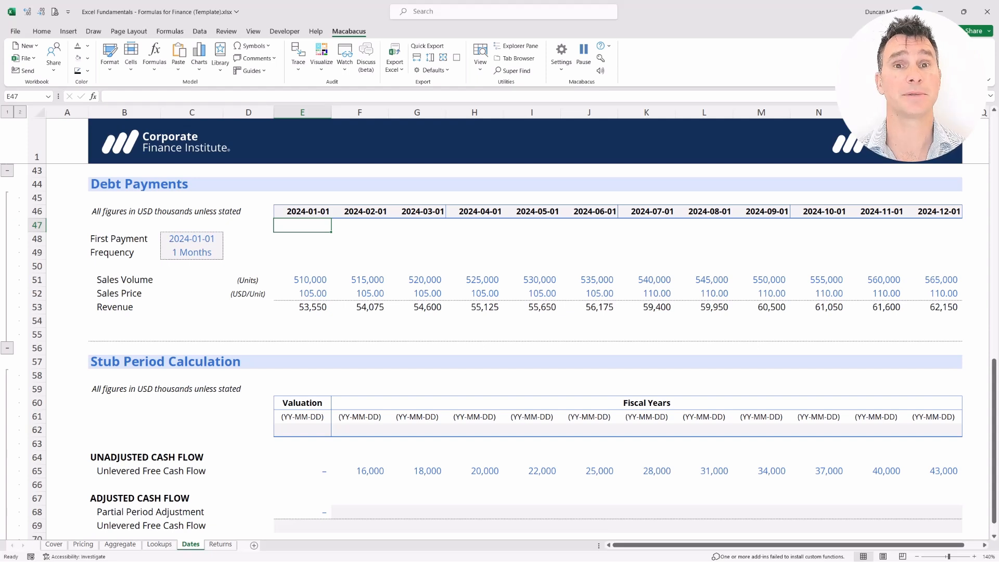
Apply the custom date format mmm d, yyyy_) to the Debt Payments date headers in E46:P46
key(Up)
key(shift+Right)
key(shift+Right)
key(shift+Right)
key(shift+Right)
key(shift+Right)
key(shift+Right)
key(shift+Right)
key(shift+Right)
key(shift+Right)
key(shift+Right)
key(shift+Right)
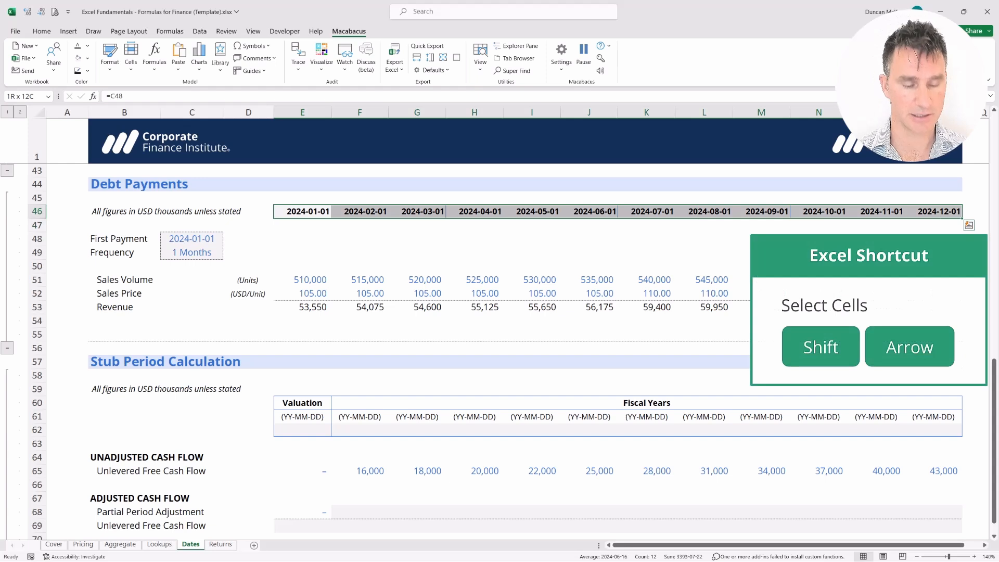
key(ctrl+1)
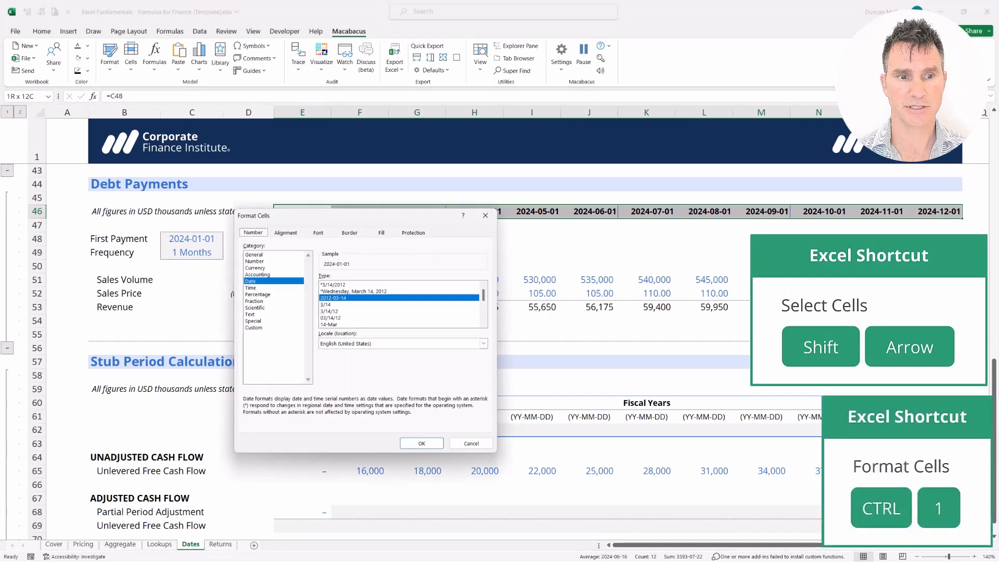
key(Tab)
key(Down)
key(Down)
key(Down)
key(Down)
key(Down)
key(Down)
key(Down)
key(Tab)
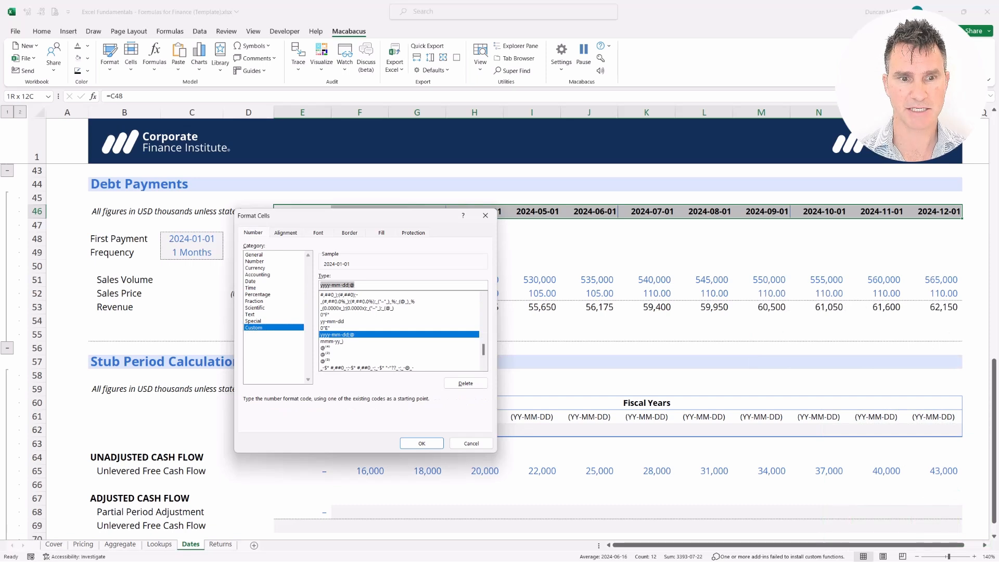
key(BackSpace)
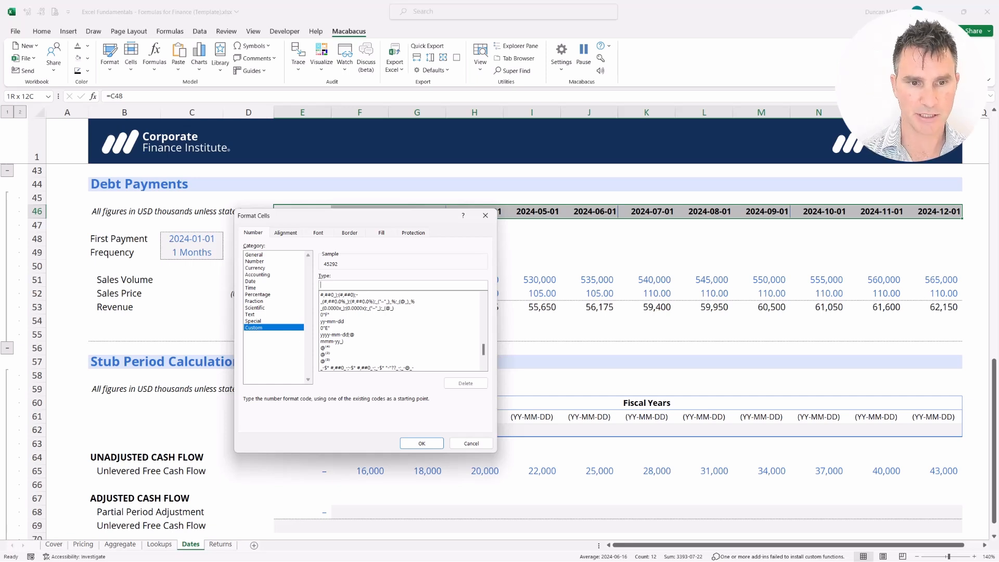
text(mmm d,)
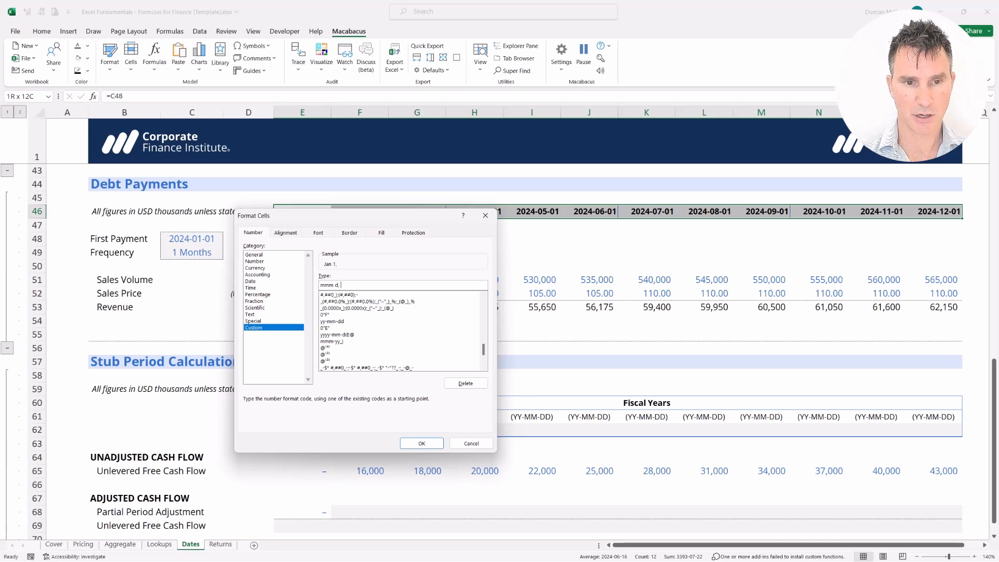
text(yyyy_))
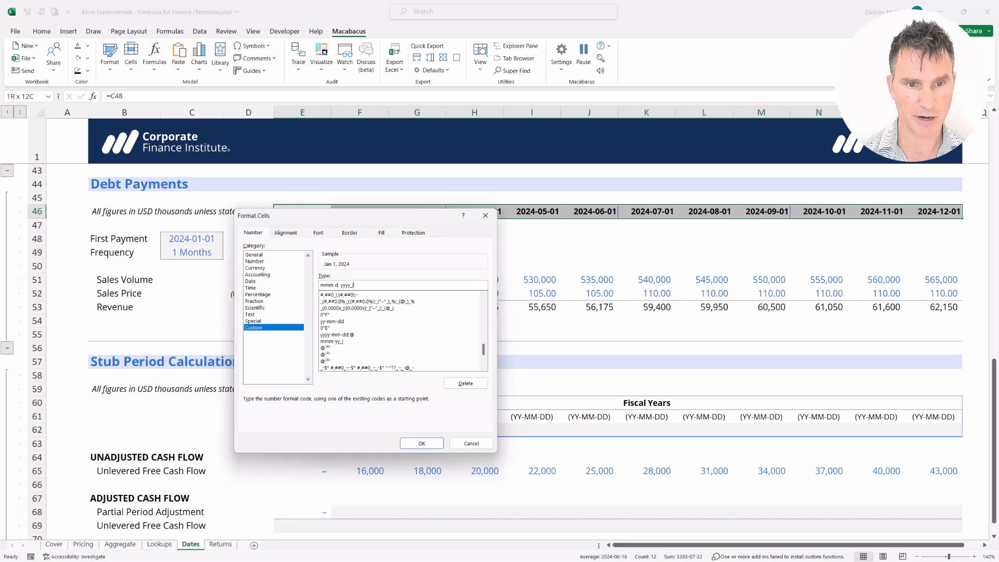
key(Return)
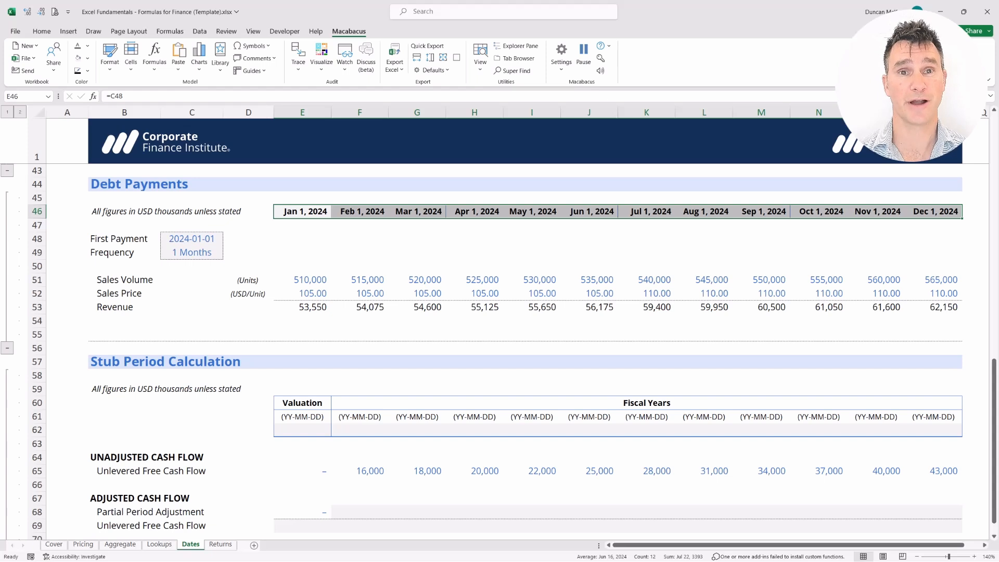
Review the date format across all twelve Debt Payments headers in row 46
key(Left)
key(Right)
key(Down)
key(shift+Up)
key(shift+Right)
key(shift+Right)
key(shift+Right)
key(shift+Right)
key(shift+Right)
key(shift+Right)
key(shift+Right)
key(shift+Right)
key(shift+Right)
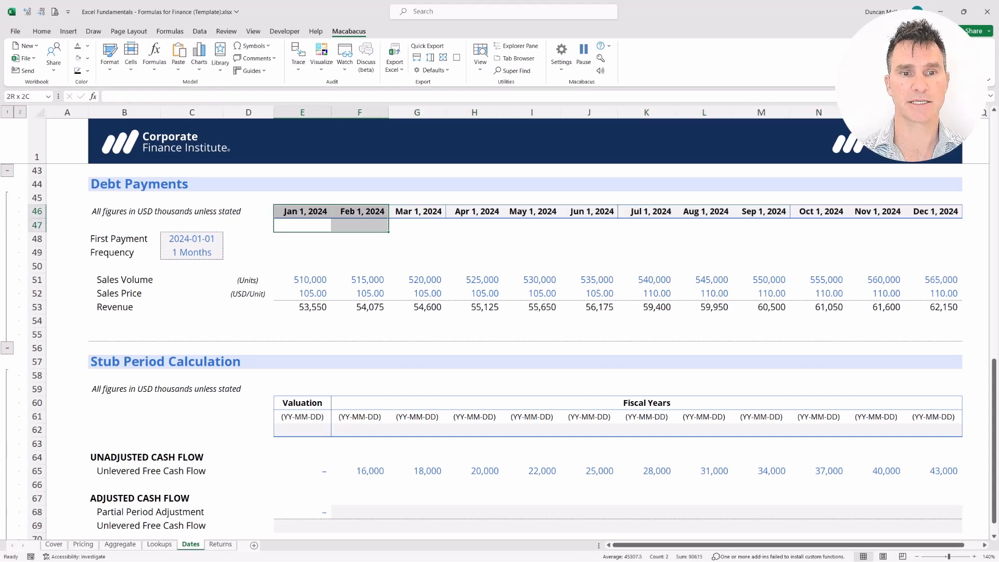
key(shift+Right)
key(shift+Right)
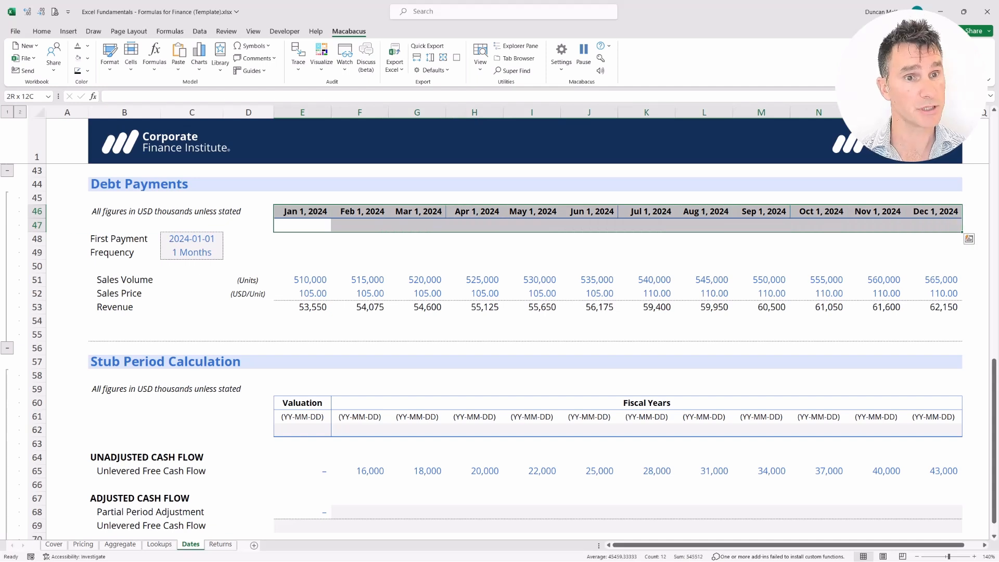
key(Home)
key(Up)
key(Up)
key(Up)
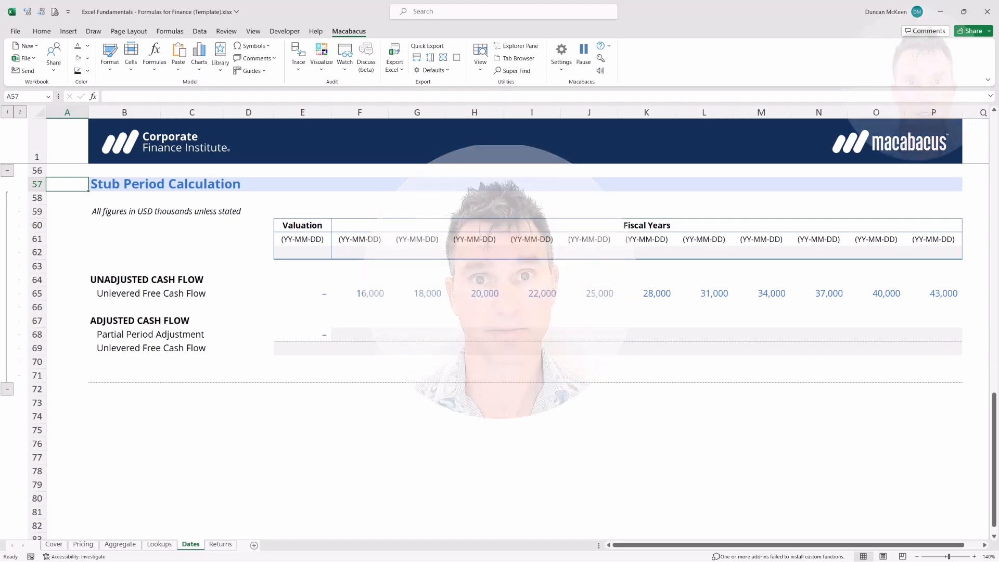
Enter 2024-12-31 as the first fiscal year date in F62 of the Stub Period Calculation
key(Right)
key(Right)
key(Right)
key(Right)
key(Down)
key(Right)
key(Down)
key(Down)
key(Down)
key(ctrl+shift+Right)
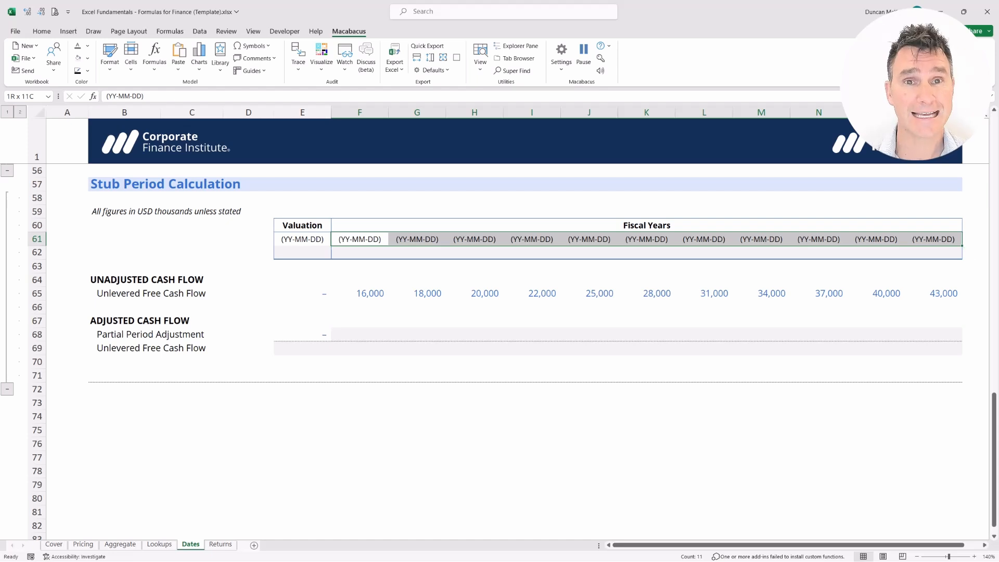
key(Down)
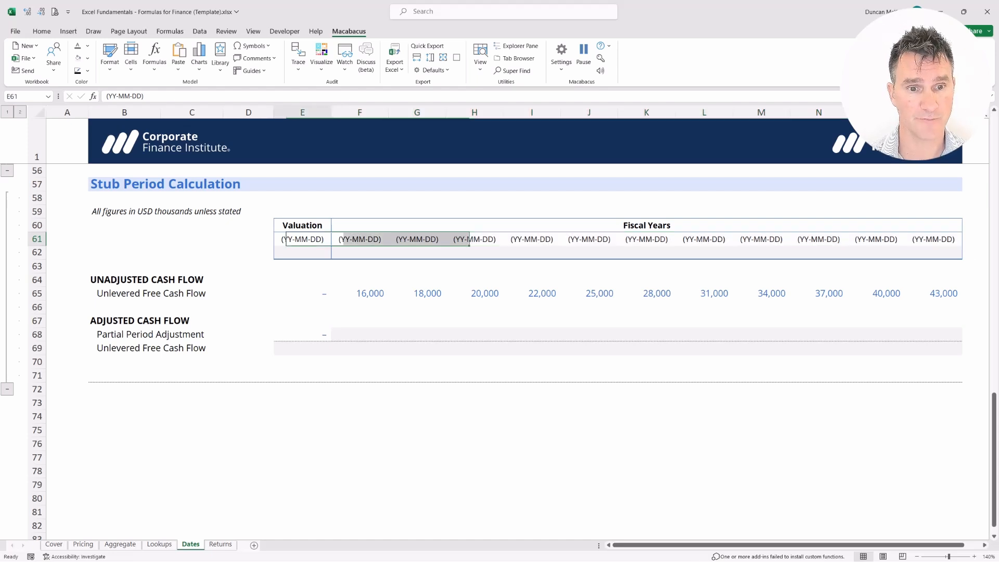
text(2)
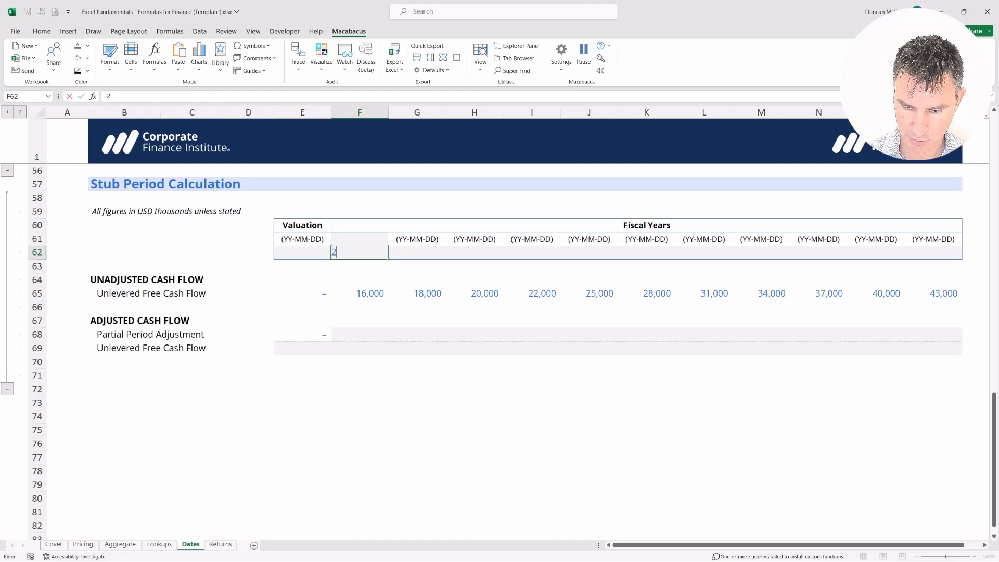
text(024-12-31)
key(Return)
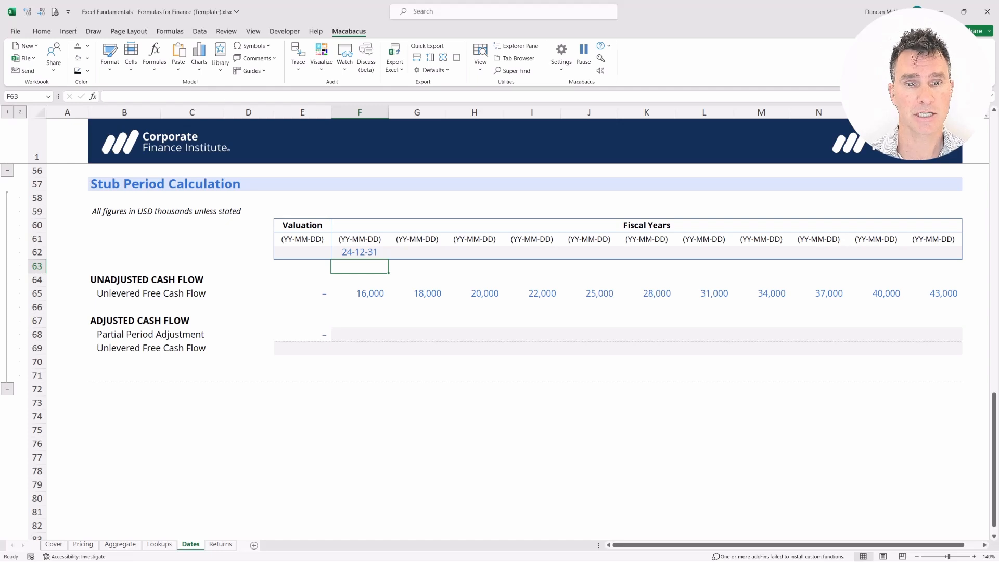
Enter =EDATE(F62,12) in G62 to calculate the second fiscal year date
key(shift+Up)
key(shift+Right)
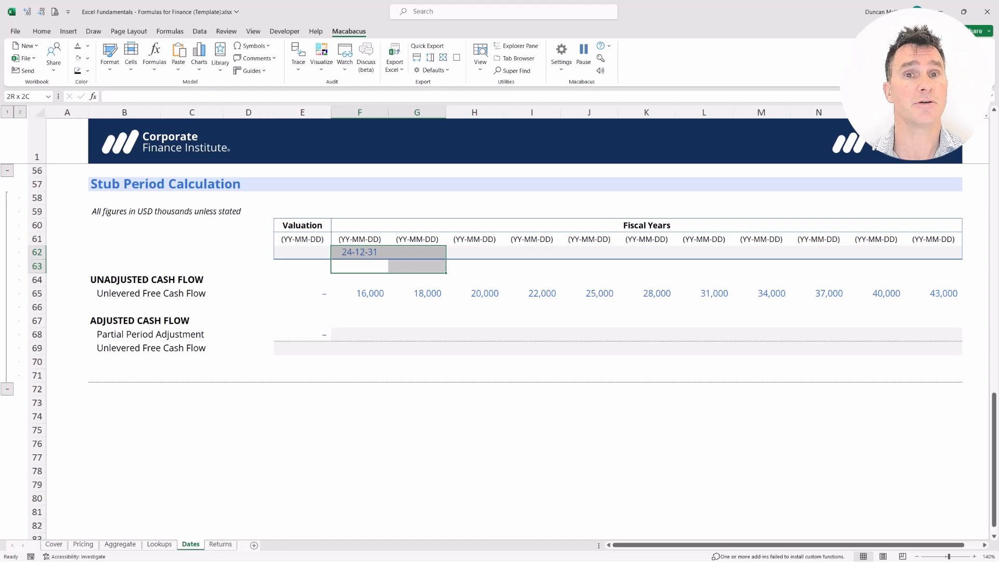
key(Right)
key(Up)
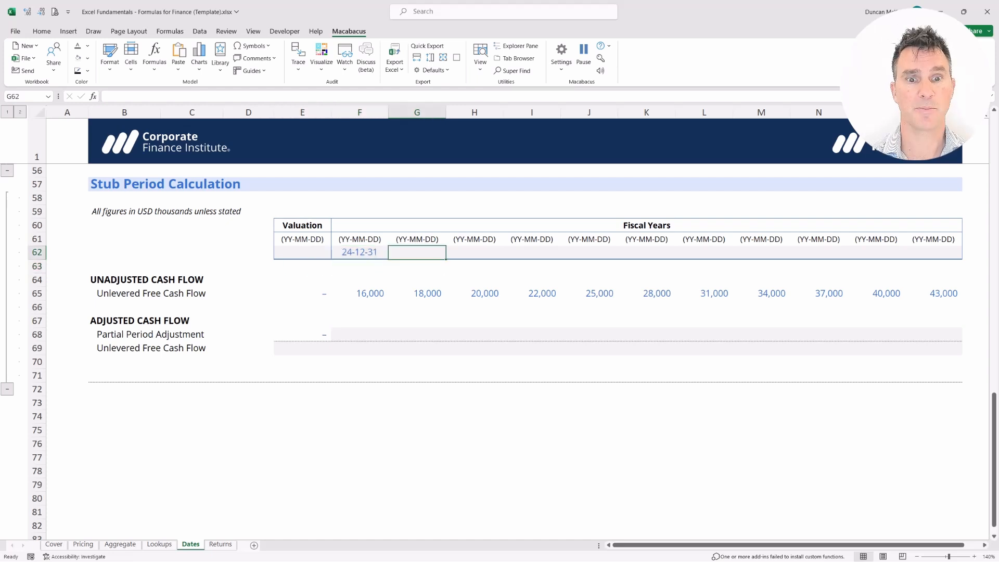
text(=ED)
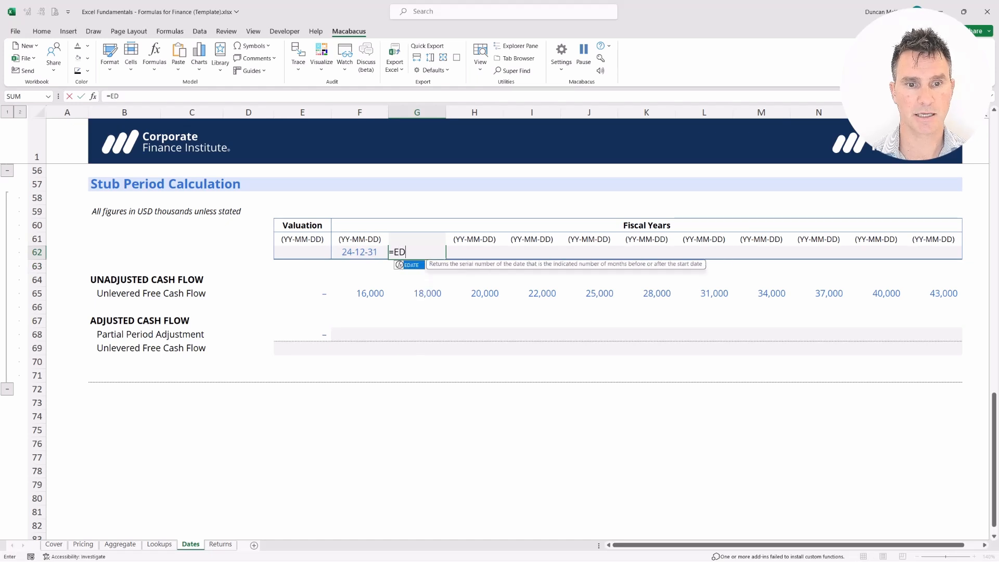
key(Tab)
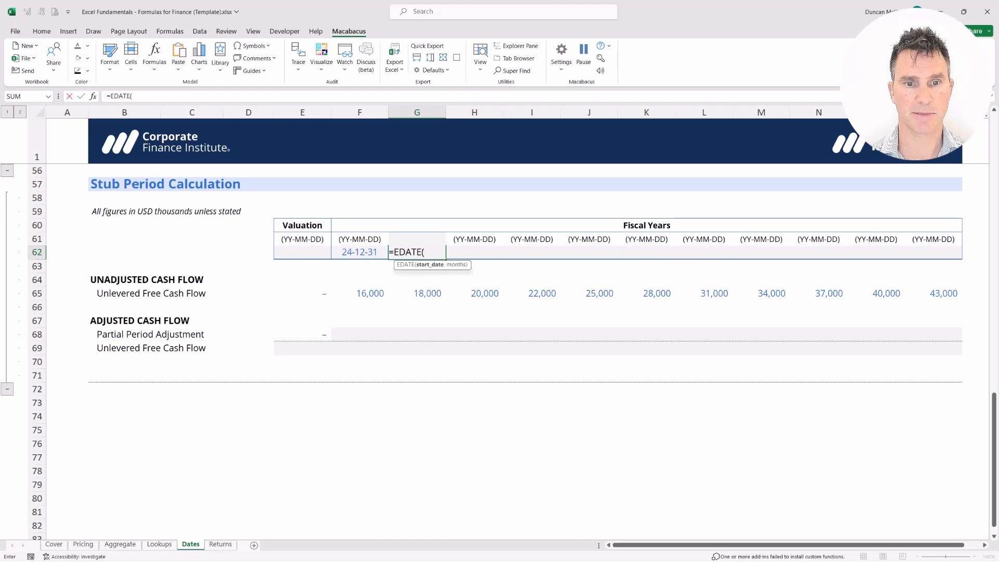
key(Left)
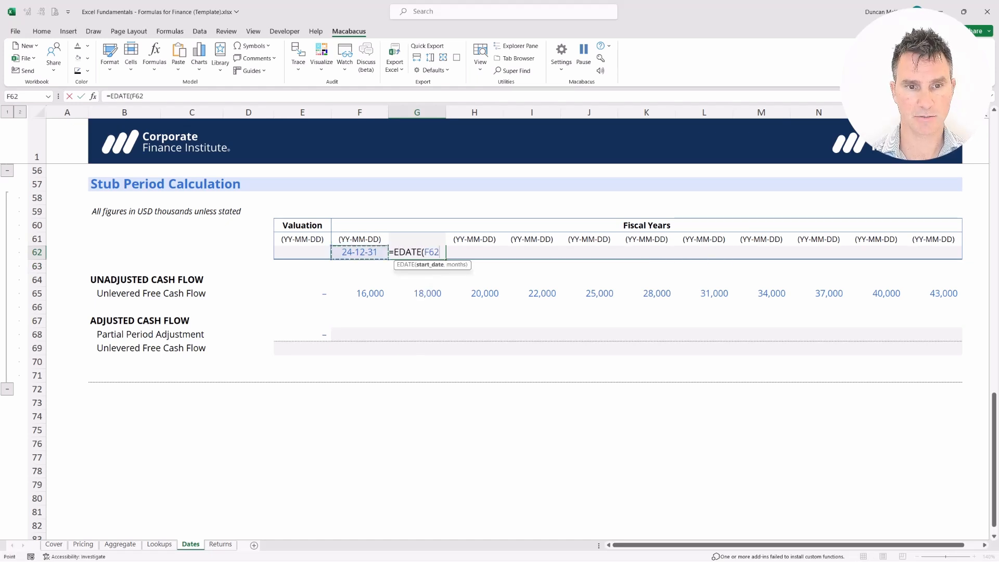
text(,)
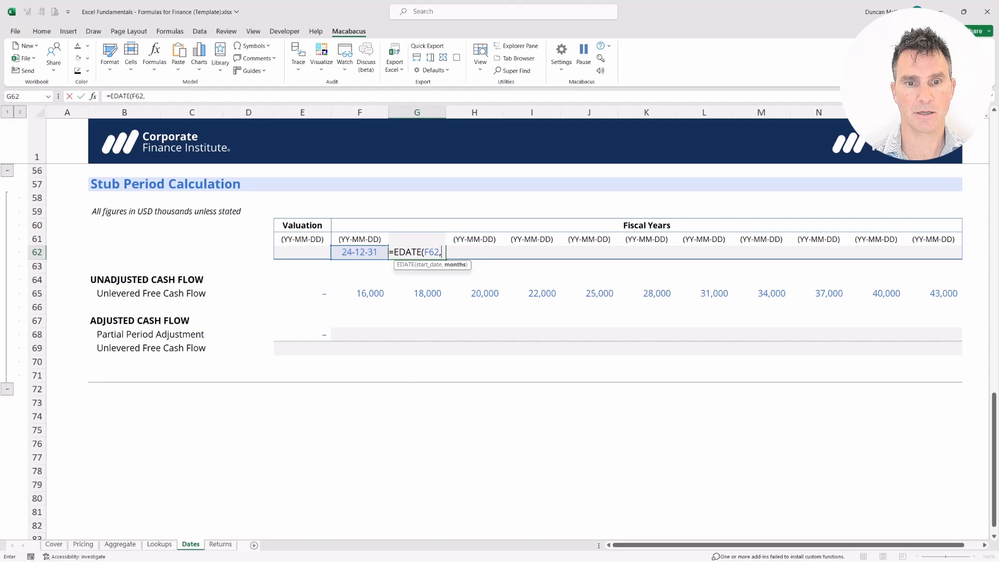
text(12)
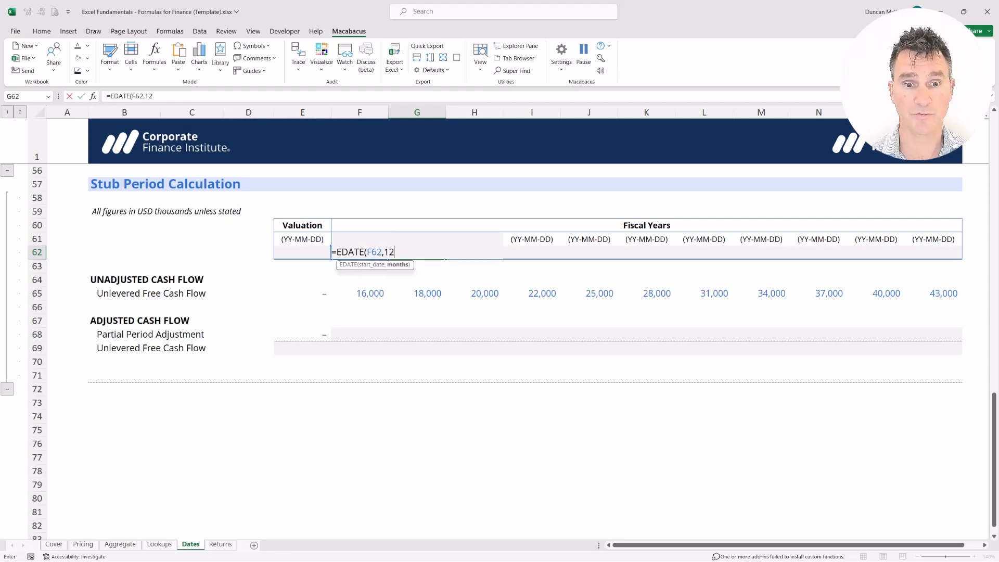
key(Return)
Copy the EDATE formula in G62 across G62:P62, pasting formulas only
key(Up)
key(ctrl+c)
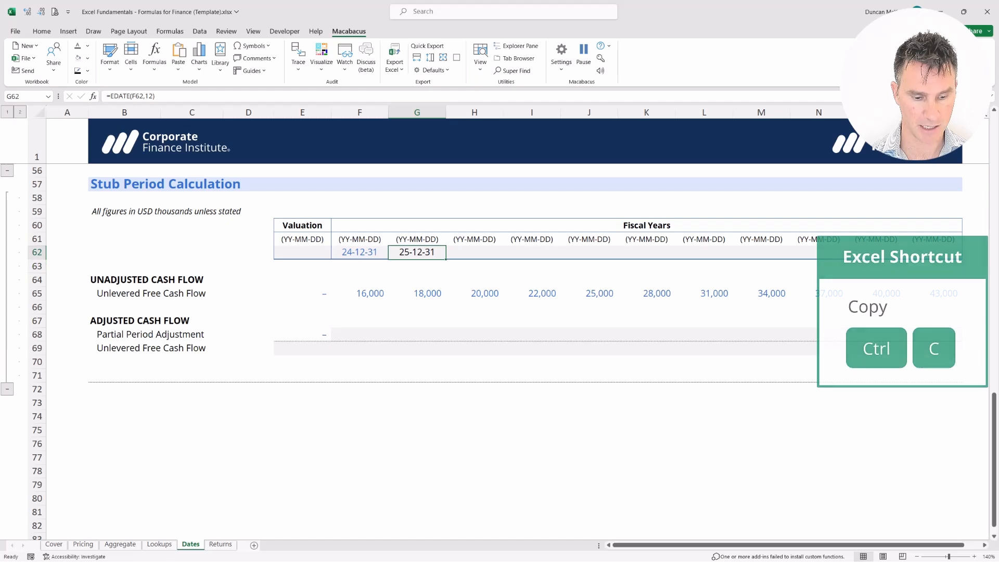
key(shift+Right)
key(shift+Right)
key(shift+Right)
key(shift+Right)
key(shift+Right)
key(shift+Right)
key(shift+Right)
key(shift+Right)
key(shift+Right)
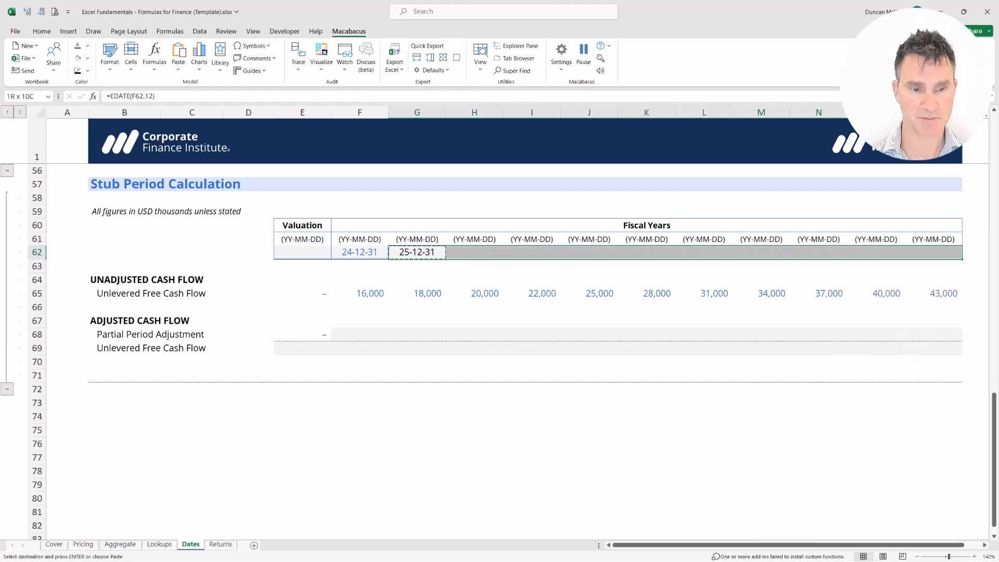
key(alt+e)
key(s)
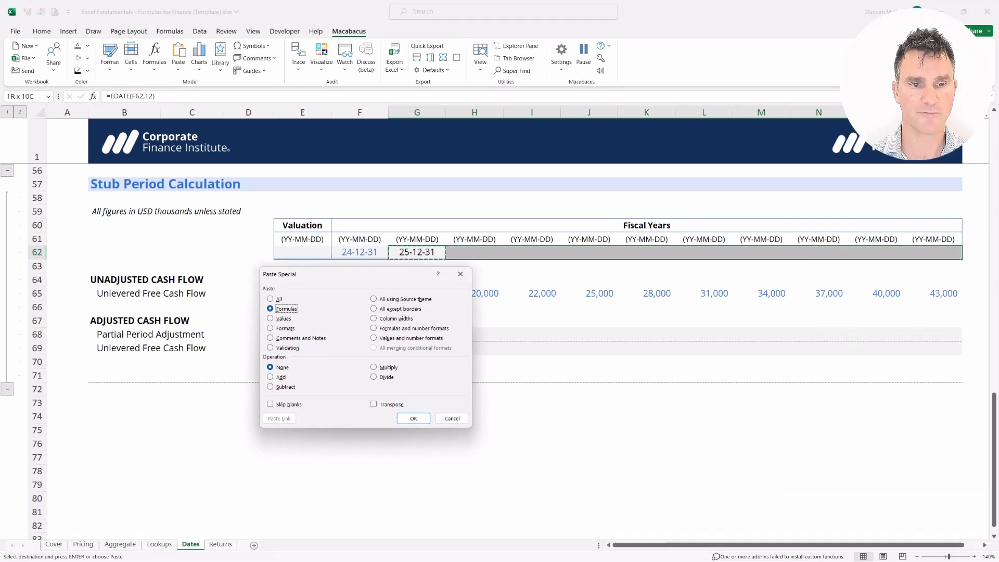
key(Return)
key(Down)
key(Escape)
Enter 2023-12-31 as the valuation date in E62
key(Left)
key(Left)
key(Up)
key(Up)
key(Up)
key(Up)
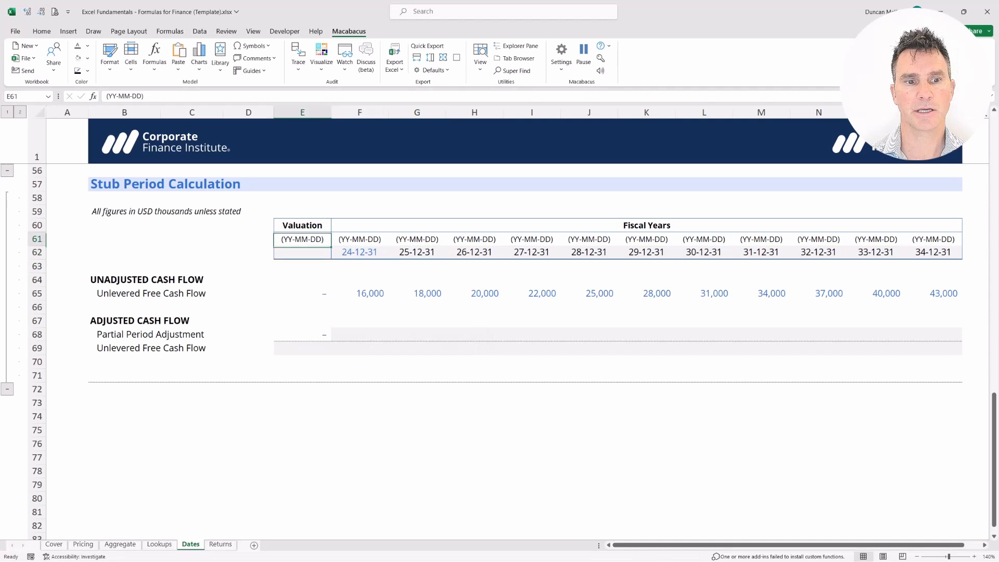
key(shift+Down)
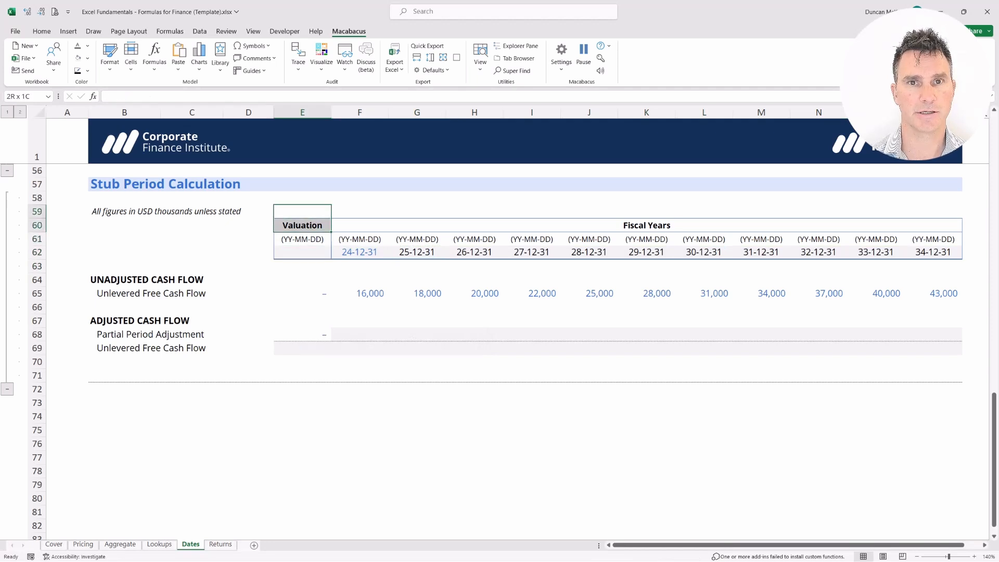
key(Down)
key(Down)
key(Down)
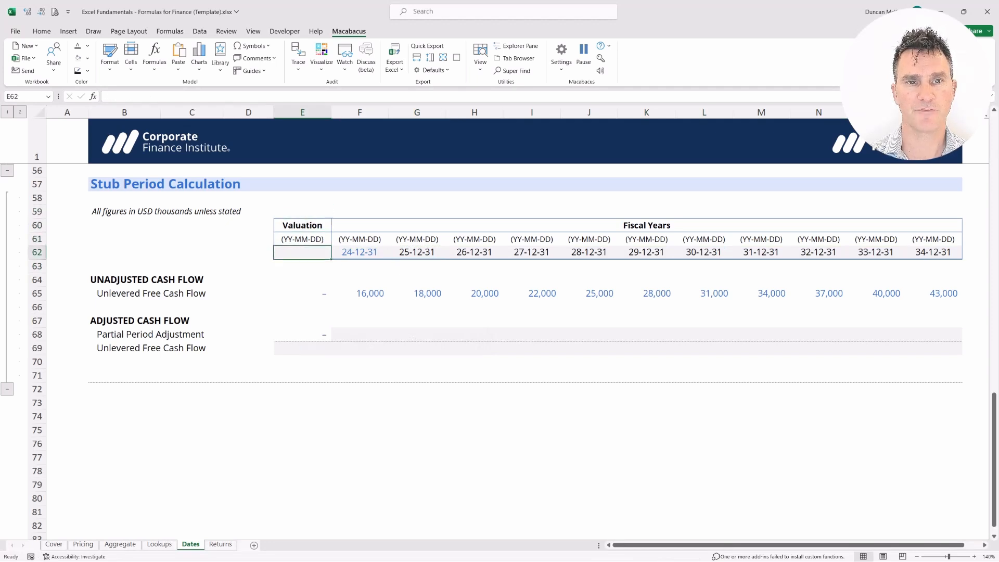
text(20)
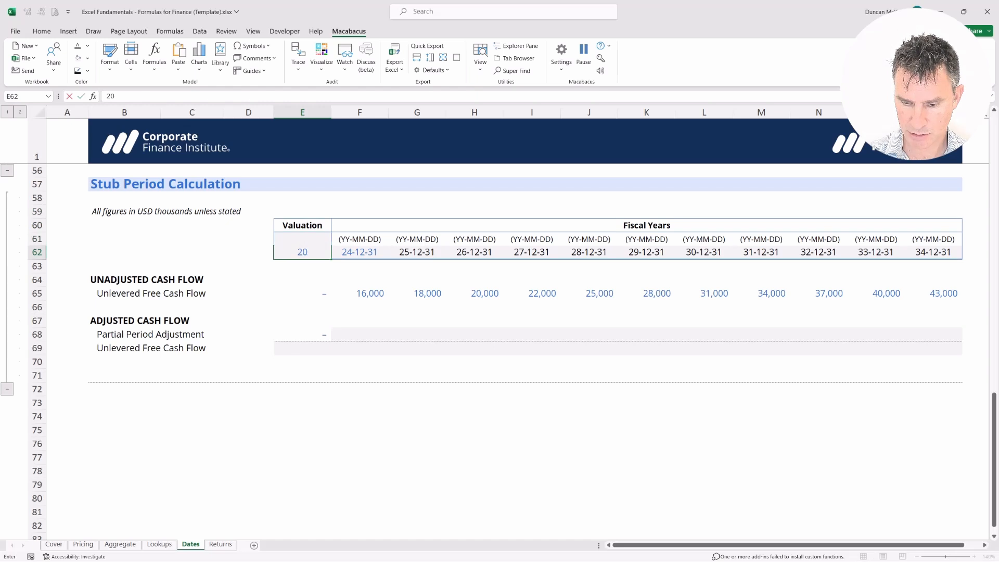
text(23-12-31)
key(Return)
Compare the valuation date in E62 with the fiscal year dates in row 62
key(shift+Up)
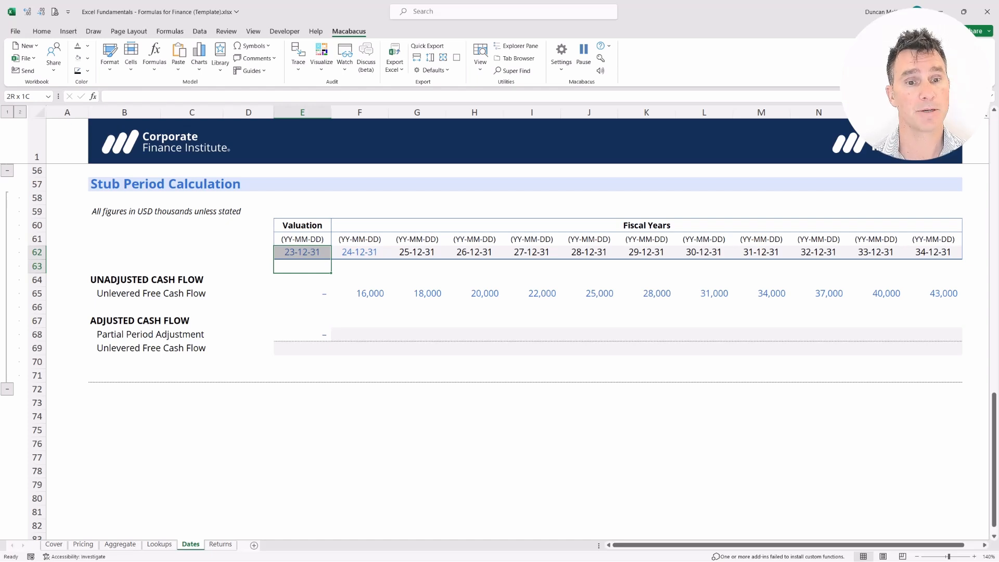
key(shift+Right)
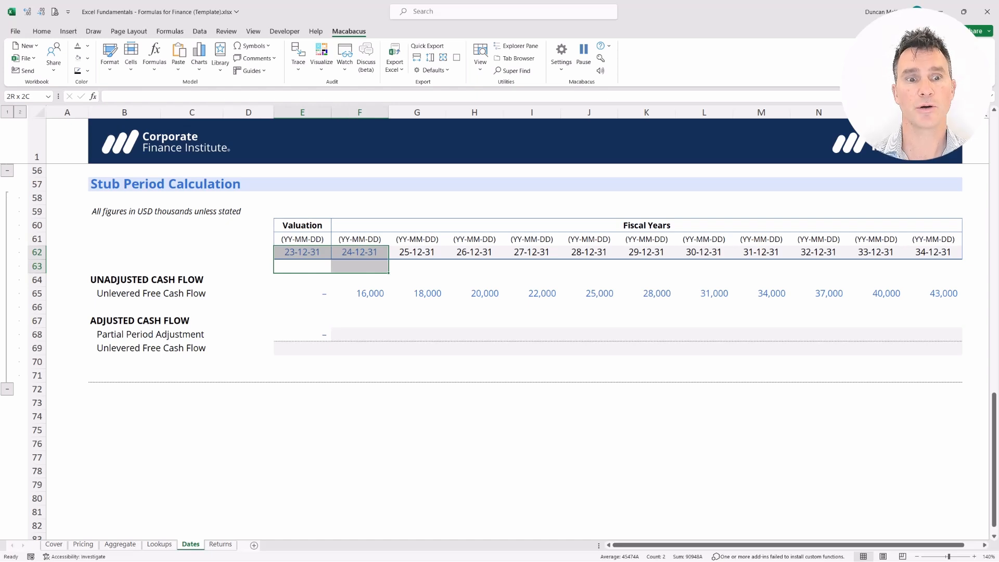
key(Left)
key(Right)
key(shift+Up)
key(shift+Right)
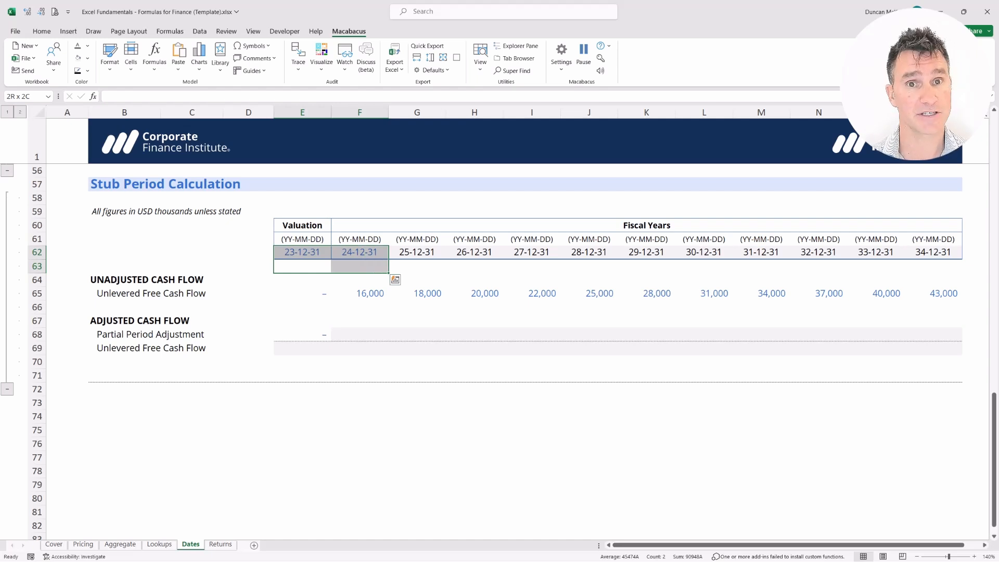
key(shift+Left)
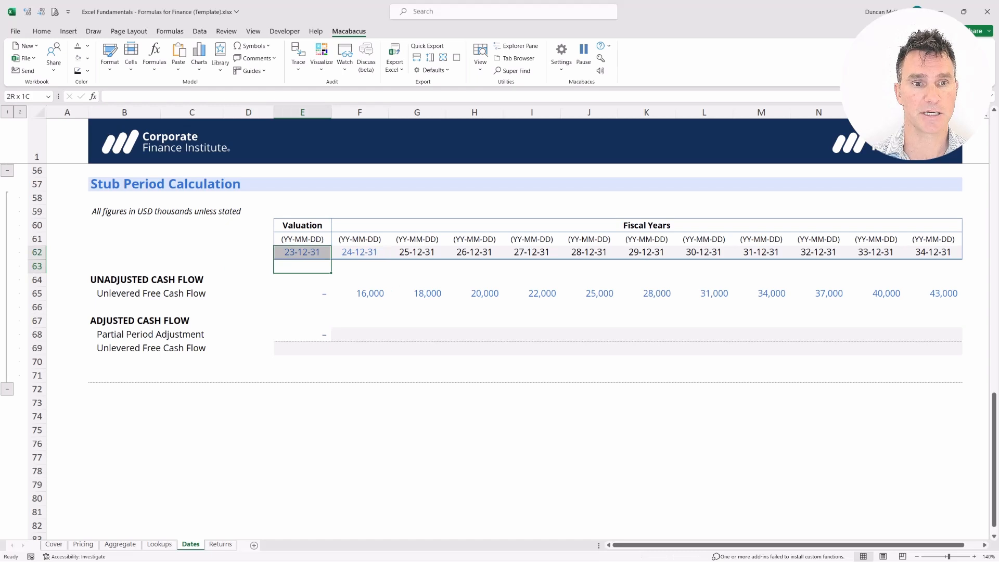
key(shift+Right)
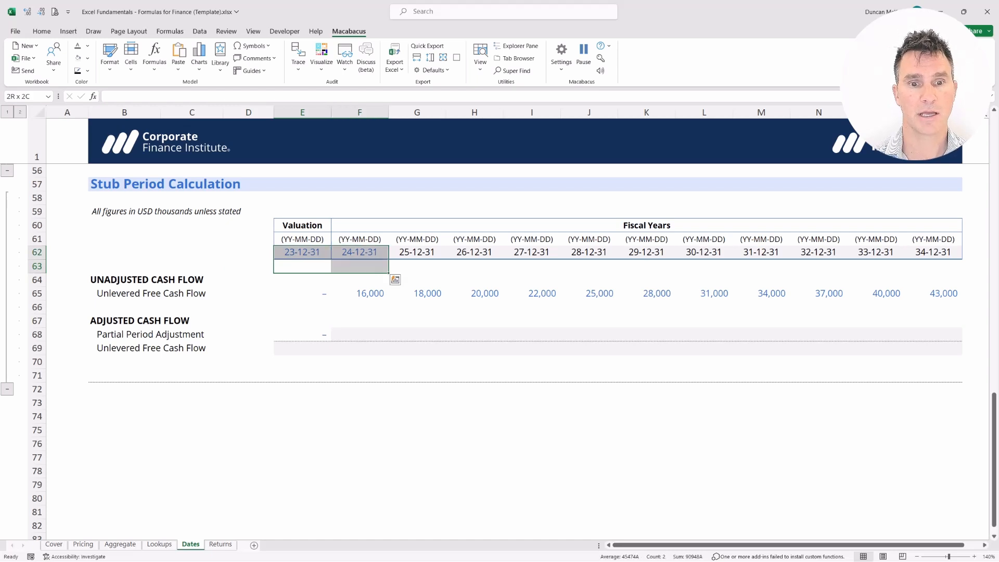
key(shift+Right)
key(shift+Right)
key(shift+Right)
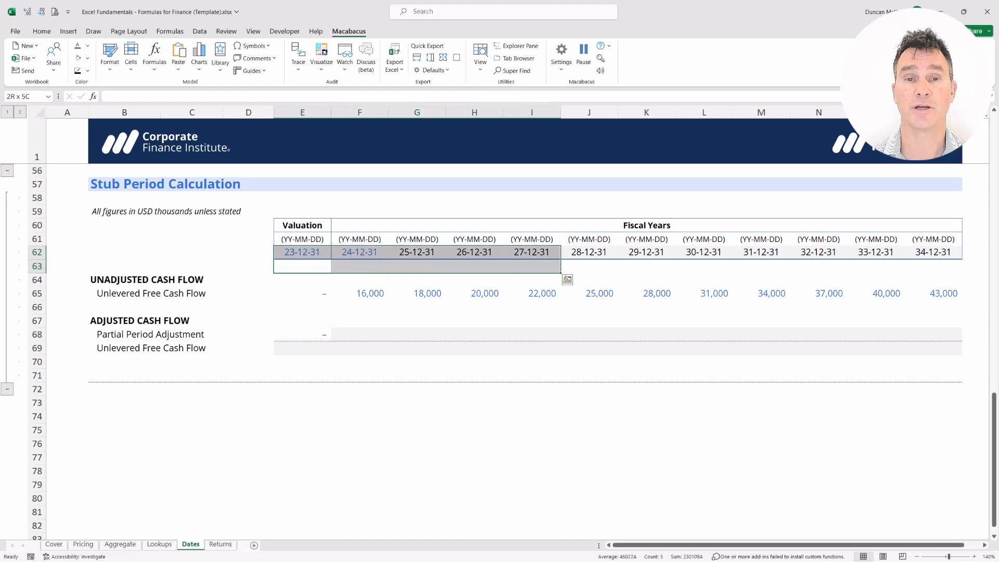
key(shift+Left)
key(shift+Left)
key(shift+Left)
key(shift+Left)
key(shift+Right)
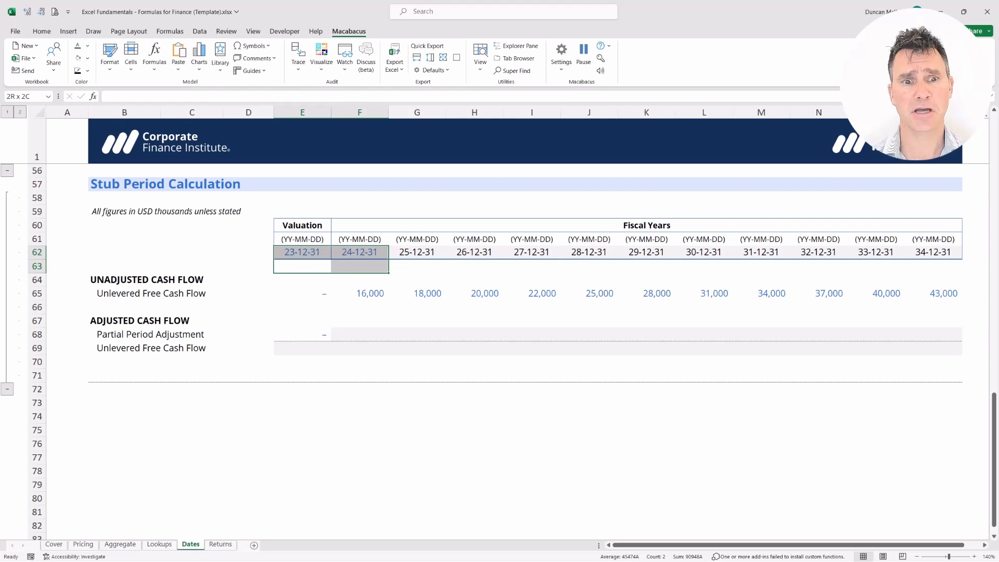
key(shift+Down)
key(shift+Left)
key(shift+Right)
key(shift+Up)
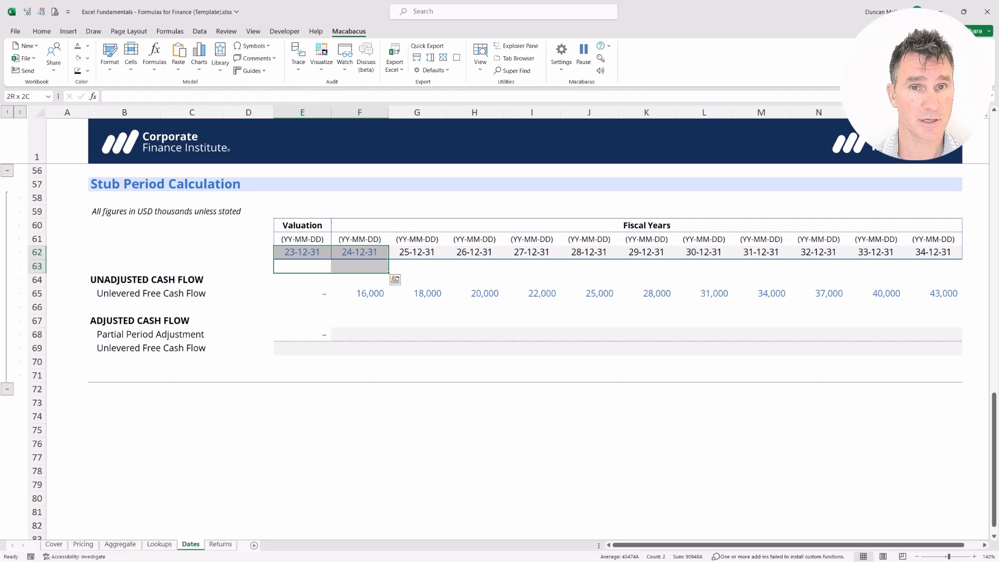
Change the valuation date in E62 to 2024-03-31 and compare it with the first fiscal year date
key(shift+Down)
key(shift+Left)
key(Up)
text(2024-03-31)
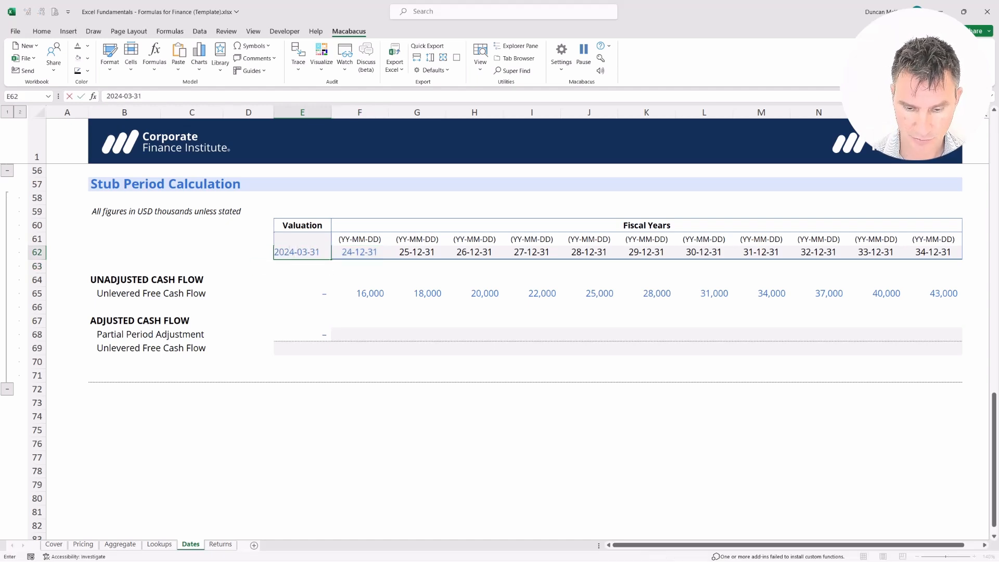
key(Return)
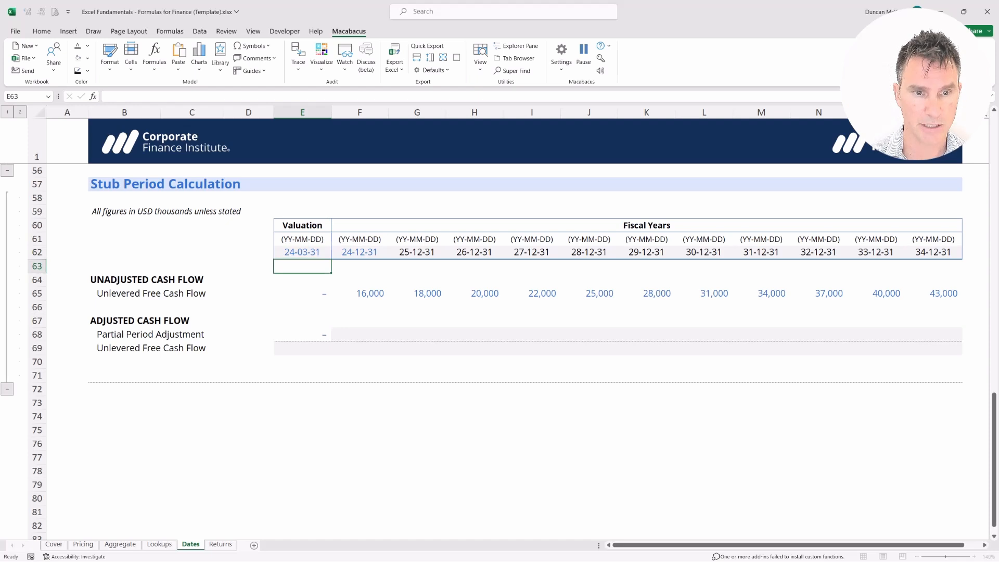
key(shift+Up)
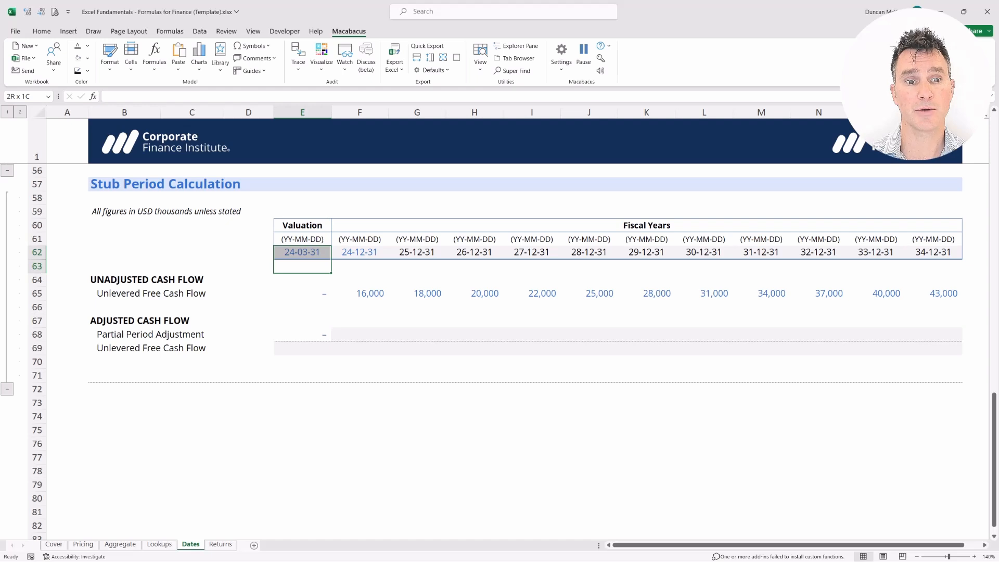
key(shift+Down)
key(shift+Up)
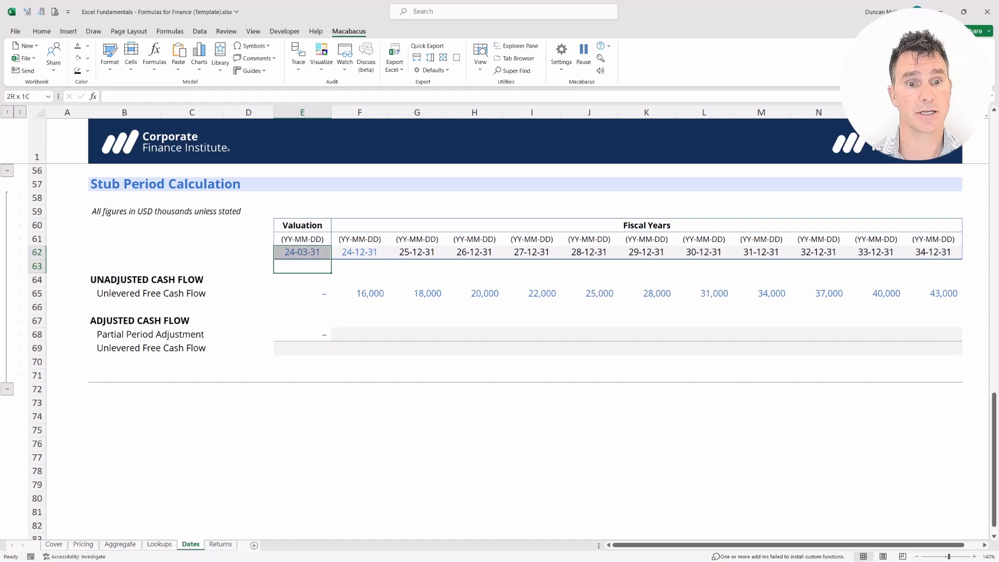
key(shift+Right)
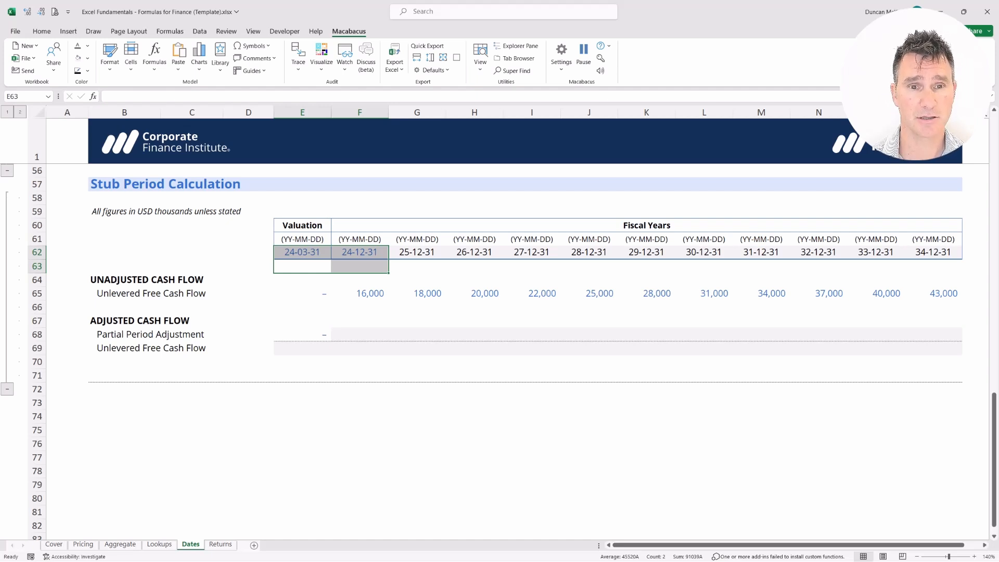
Enter =YEARFRAC(E62,F62) in F68 as the Partial Period Adjustment for the first fiscal year
key(Right)
key(Down)
key(Down)
key(Down)
key(Down)
key(Down)
text(=)
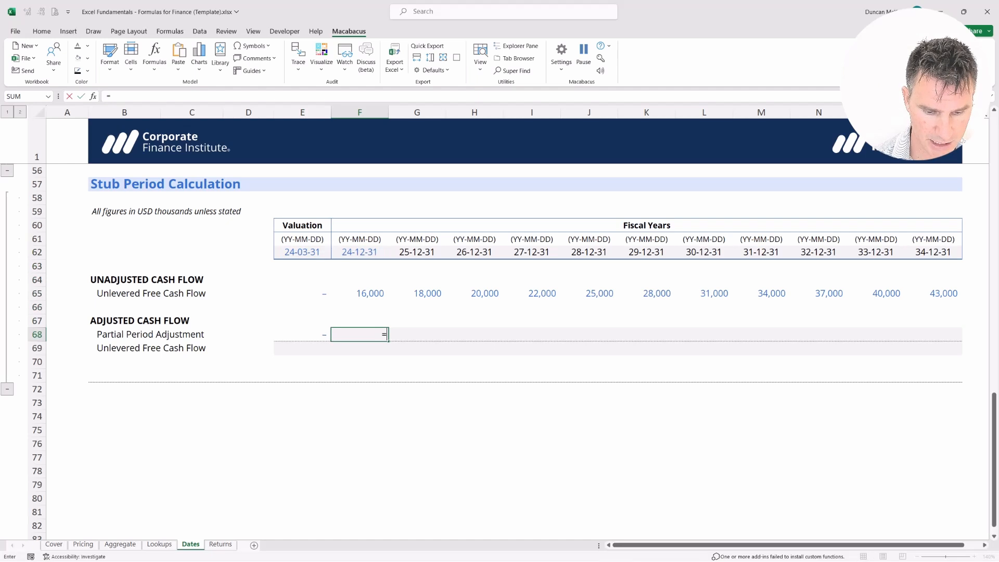
text(YEAR)
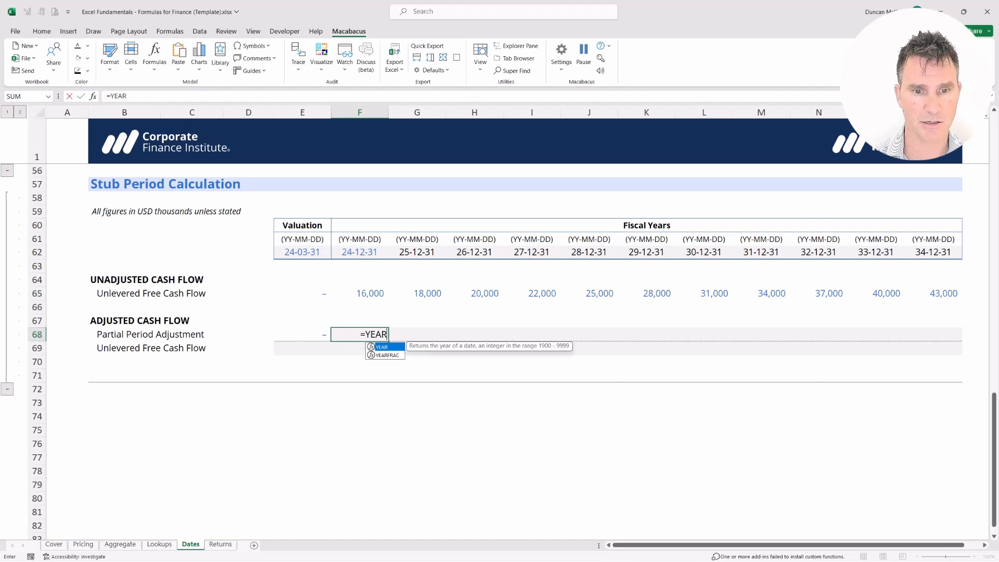
key(Down)
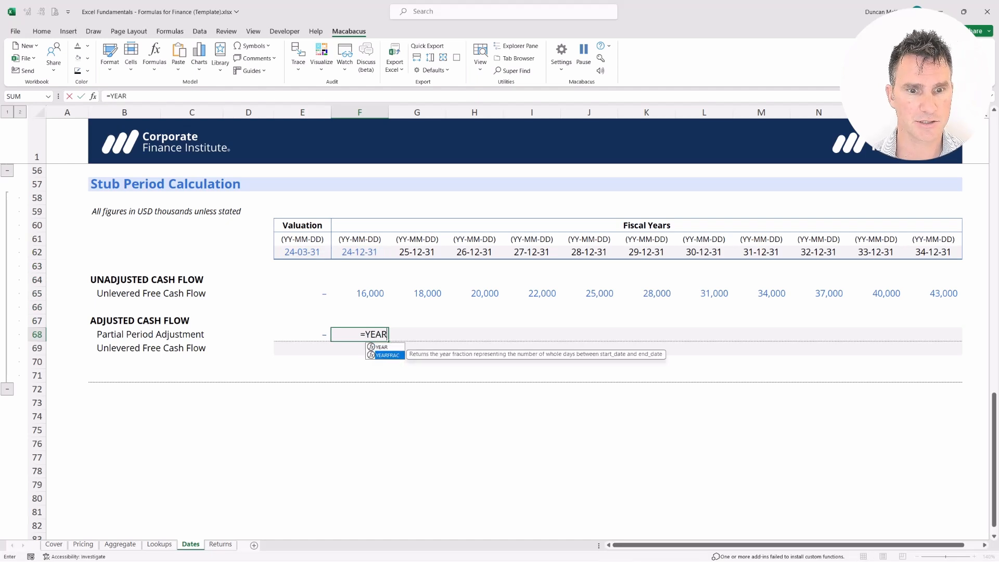
key(Tab)
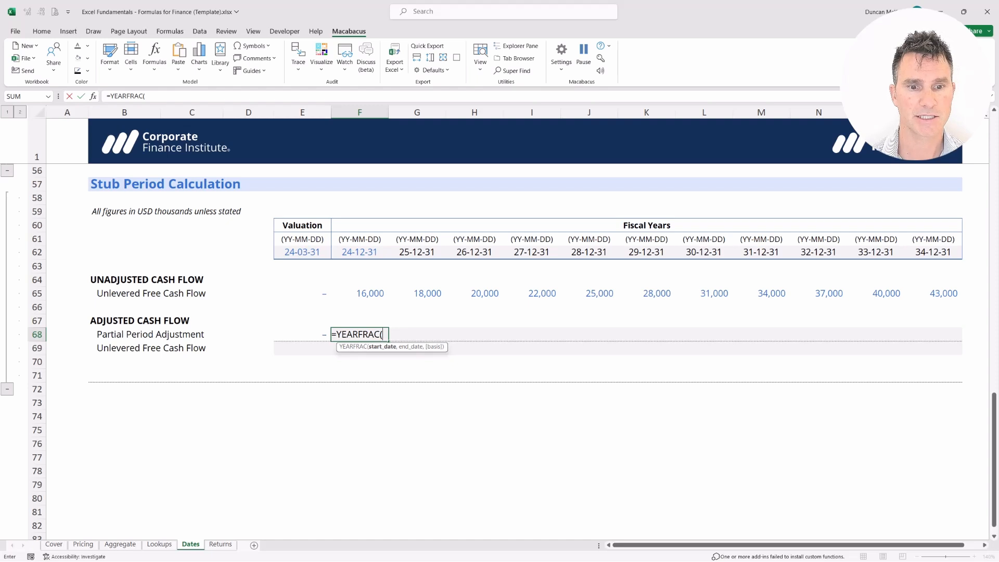
key(Up)
key(Up)
key(Up)
key(Up)
key(Left)
key(Up)
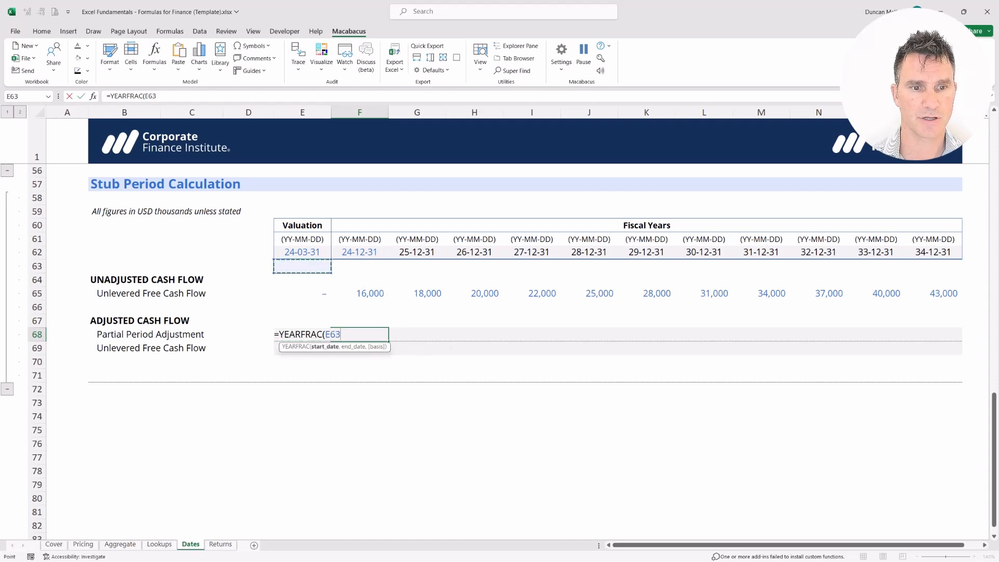
key(Up)
text(,)
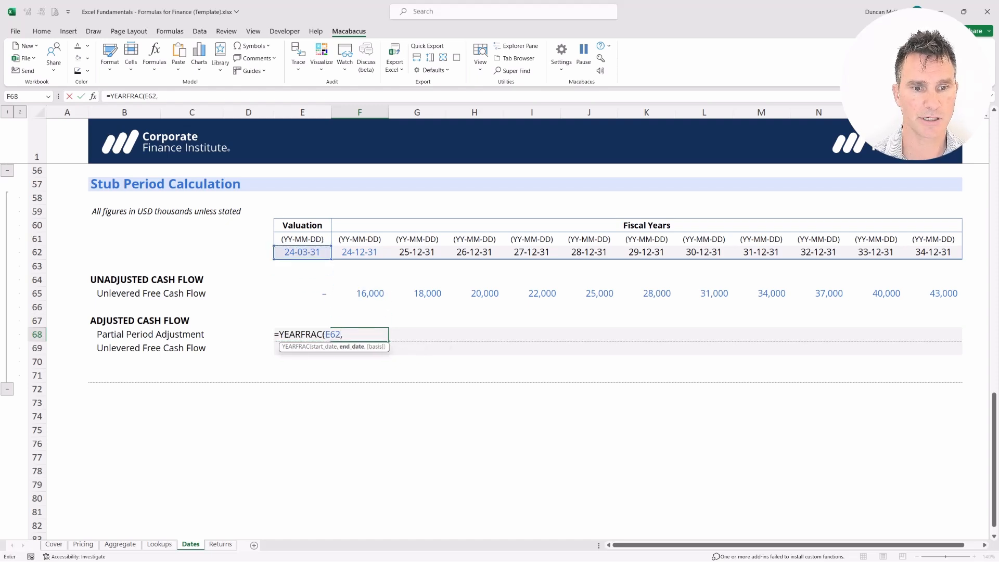
key(Up)
key(Up)
key(Up)
key(Up)
key(Up)
key(Up)
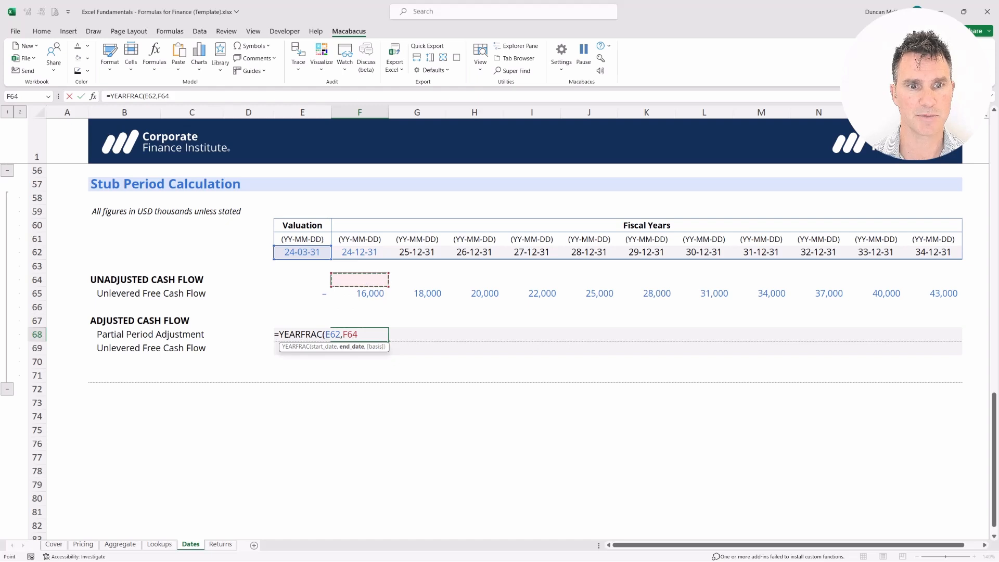
key(Return)
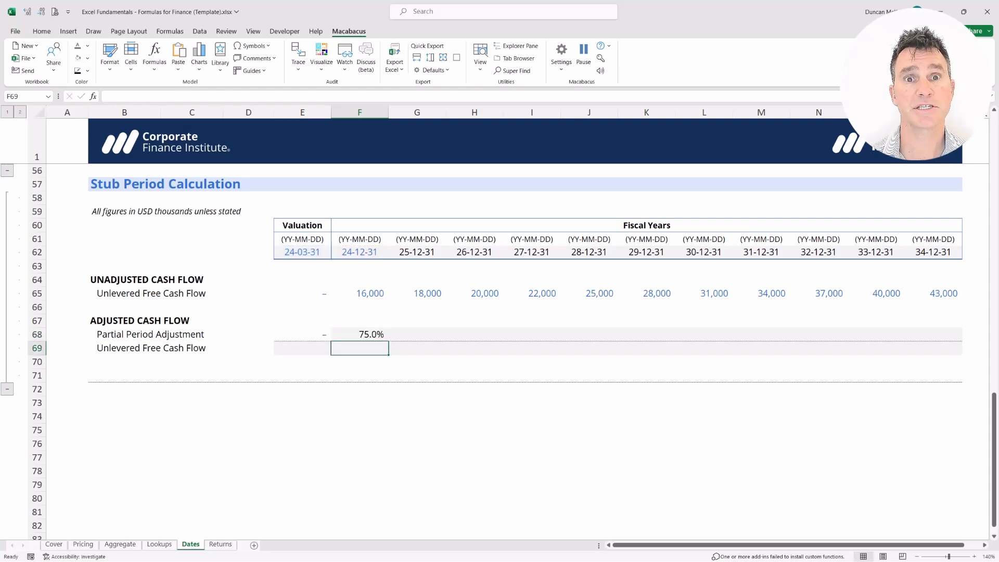
Fill the Partial Period Adjustment formula in F68 across the remaining fiscal years through P68
key(shift+Up)
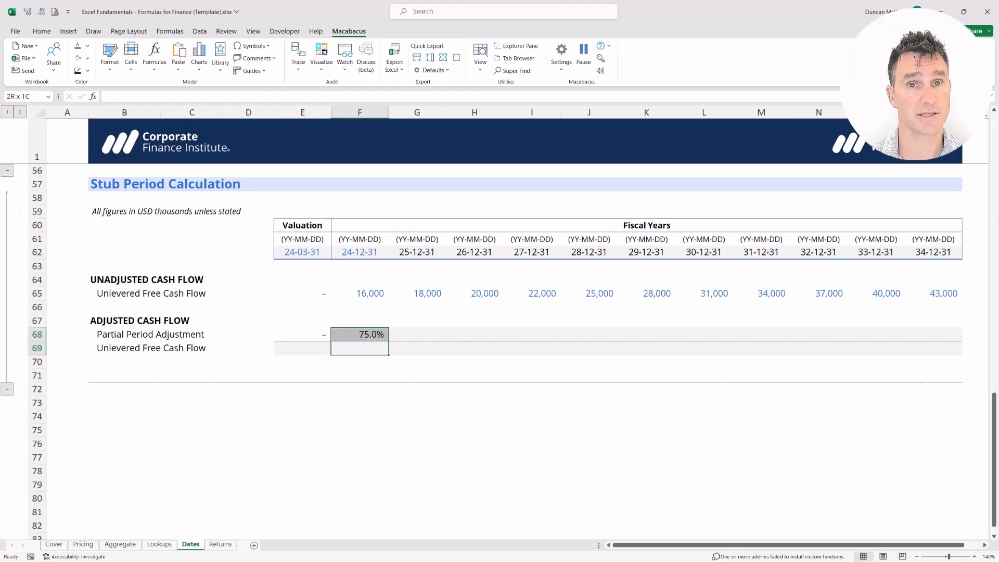
key(Up)
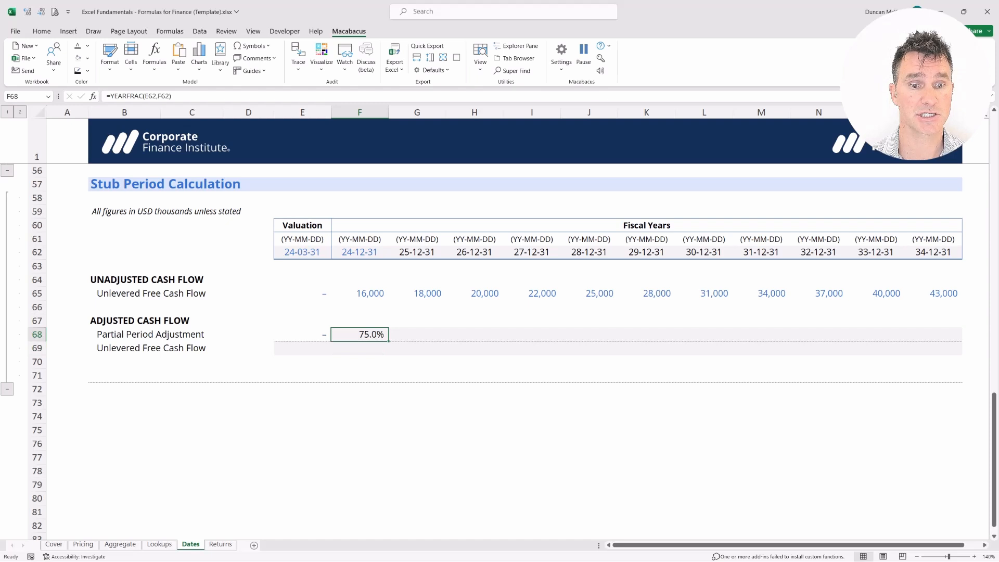
key(shift+Right)
key(shift+Right)
key(shift+Right)
key(shift+Right)
key(shift+Right)
key(shift+Right)
key(shift+Right)
key(shift+Right)
key(shift+Right)
key(shift+Right)
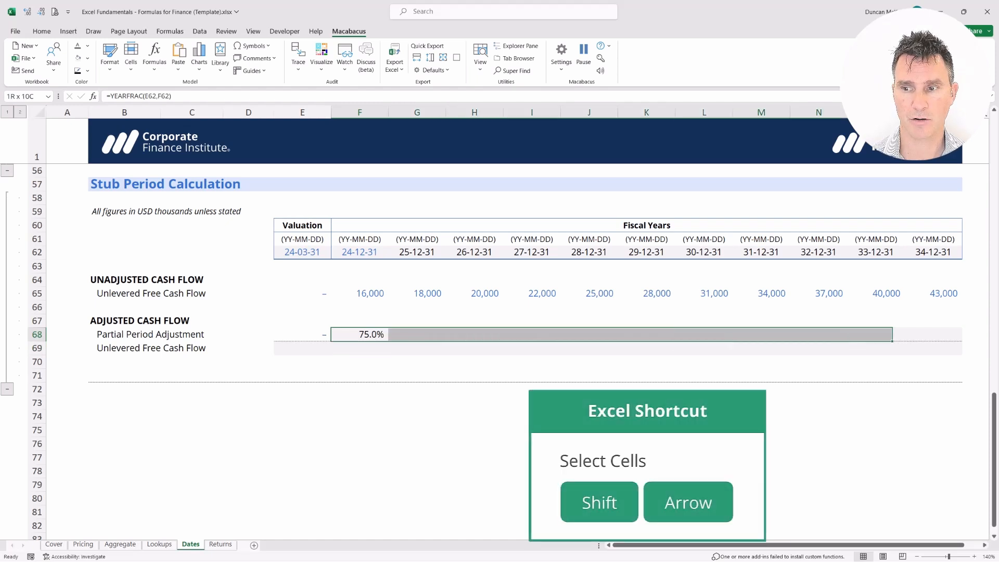
key(ctrl+r)
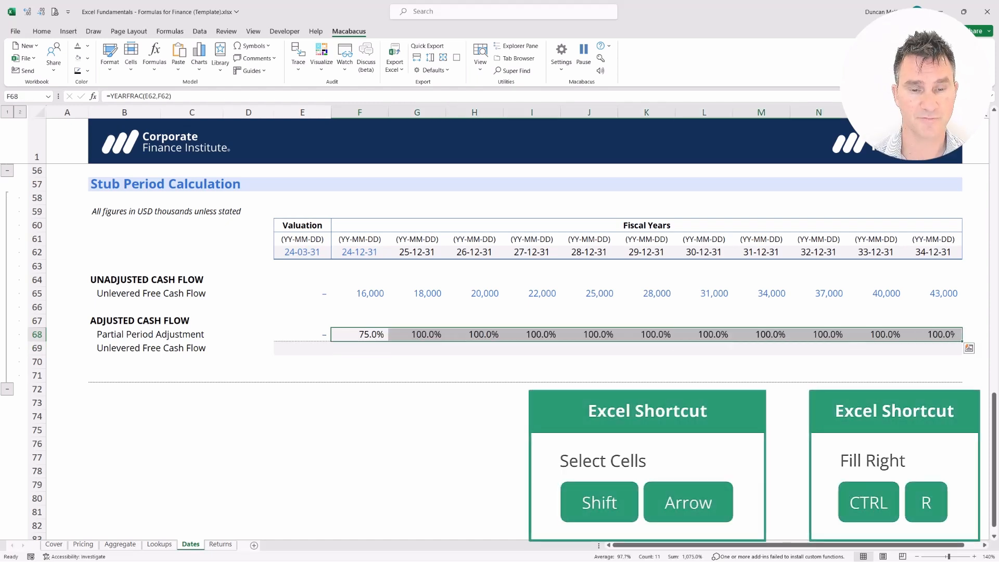
Examine the partial period adjustments in row 68, comparing the first fiscal year with the later years in G68:P68
key(Left)
key(Right)
key(Right)
key(Left)
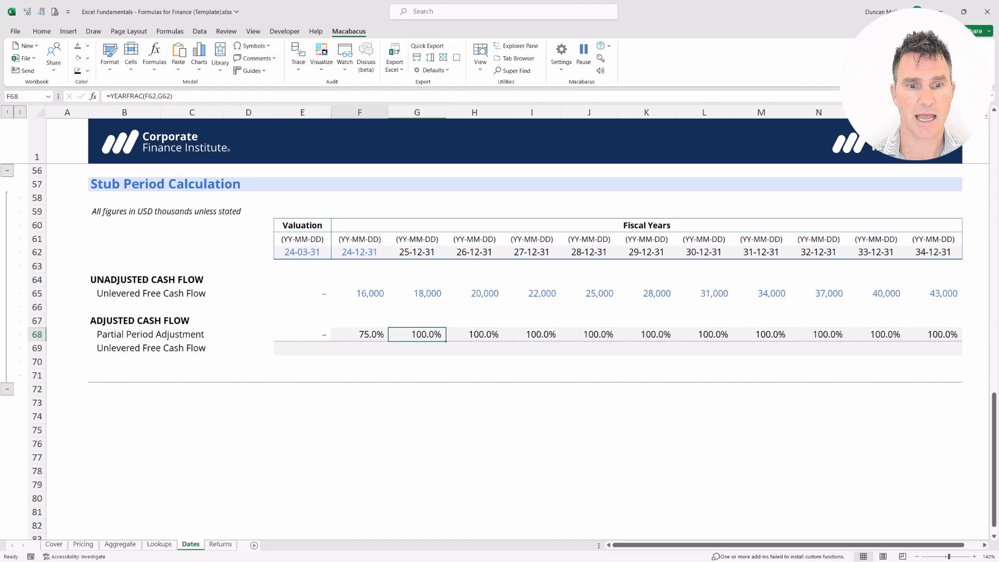
key(Up)
key(shift+Down)
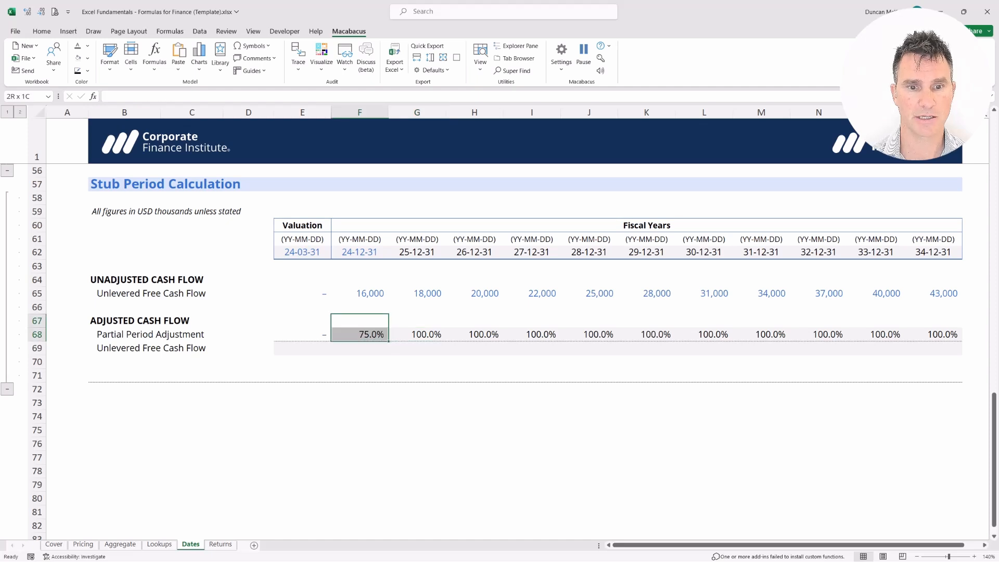
key(Right)
key(shift+Down)
key(shift+Right)
key(shift+Right)
key(shift+Right)
key(shift+Right)
key(shift+Right)
key(shift+Right)
key(shift+Right)
key(shift+Right)
key(shift+Right)
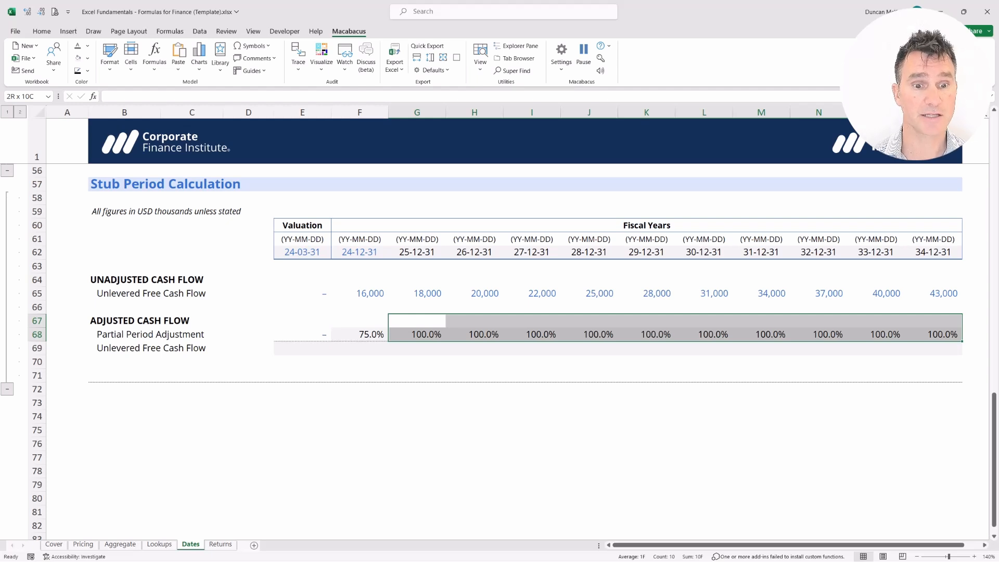
Compare the unadjusted Unlevered Free Cash Flow in row 65 with the partial period adjustments in row 68
key(Left)
key(Up)
key(Up)
key(Left)
key(shift+Right)
key(shift+Right)
key(shift+Right)
key(shift+Right)
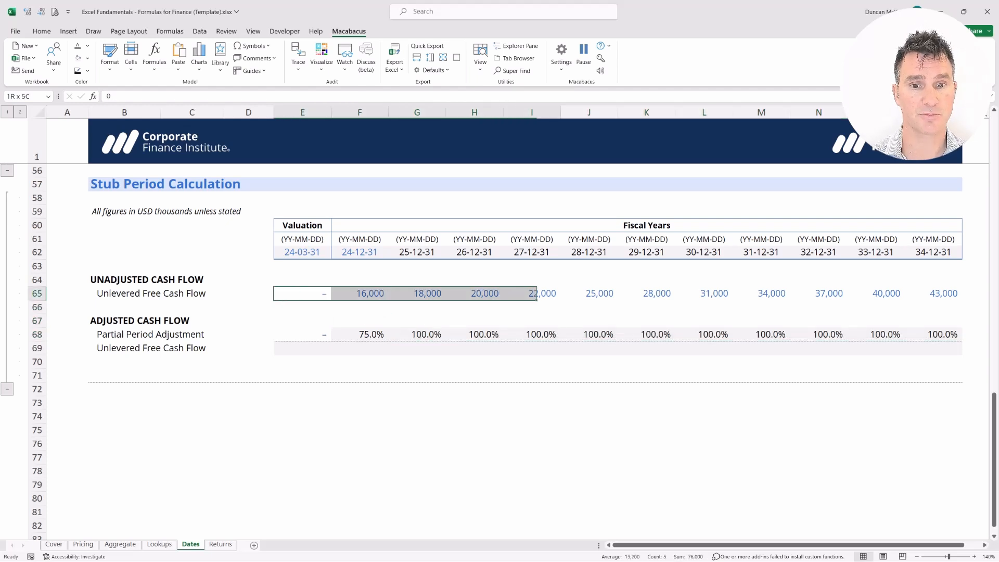
key(Down)
key(Down)
key(Down)
key(shift+Right)
key(shift+Right)
key(shift+Right)
Enter =E68*E65 in E69 as the adjusted Unlevered Free Cash Flow for the valuation column
key(Down)
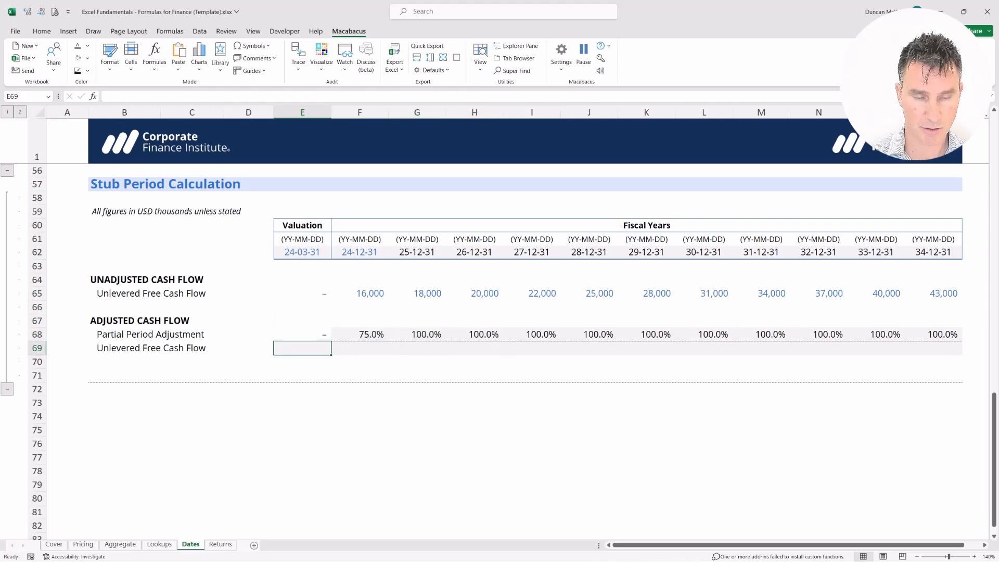
text(=)
key(Up)
text(*)
key(Up)
key(Up)
key(Up)
key(Up)
key(Return)
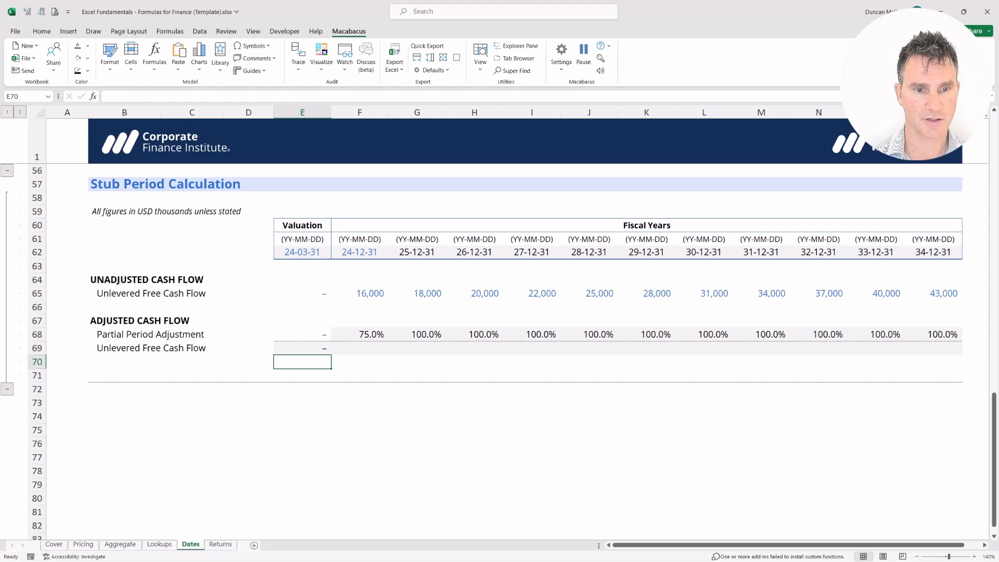
Fill the adjusted Unlevered Free Cash Flow formula in E69 across all fiscal years through P69
key(Up)
key(shift+Right)
key(shift+Right)
key(shift+Right)
key(shift+Right)
key(shift+Right)
key(shift+Right)
key(shift+Right)
key(shift+Right)
key(shift+Right)
key(shift+Right)
key(shift+Right)
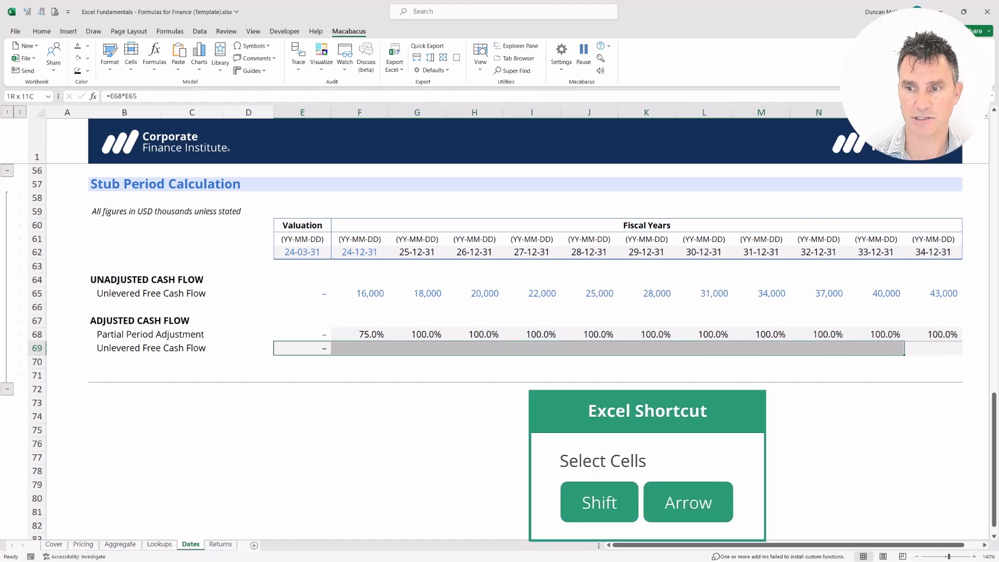
key(ctrl+r)
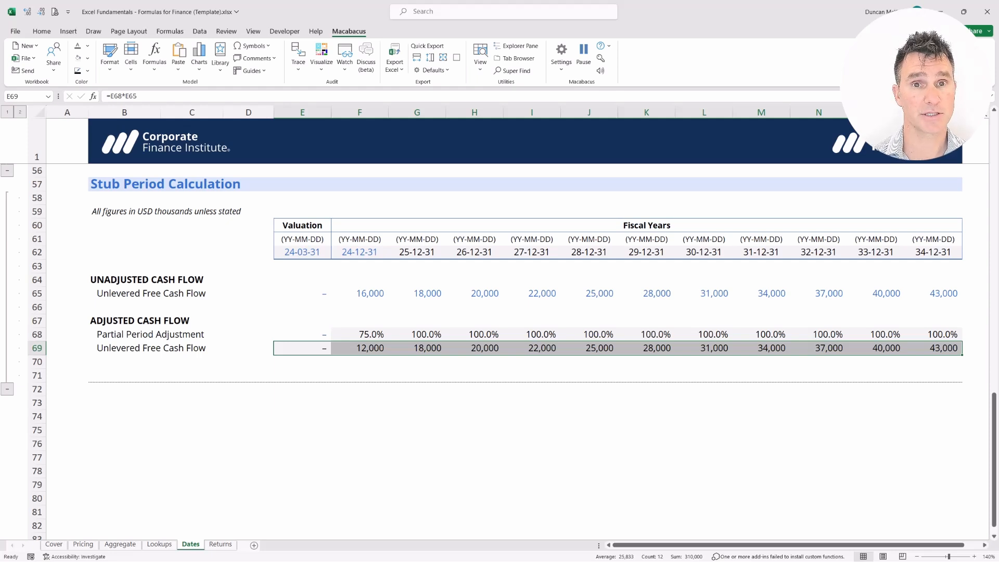
Check the valuation date in E62 against the first fiscal year's partial period adjustment in F68
key(Up)
key(Up)
key(Up)
key(Up)
key(Up)
key(Up)
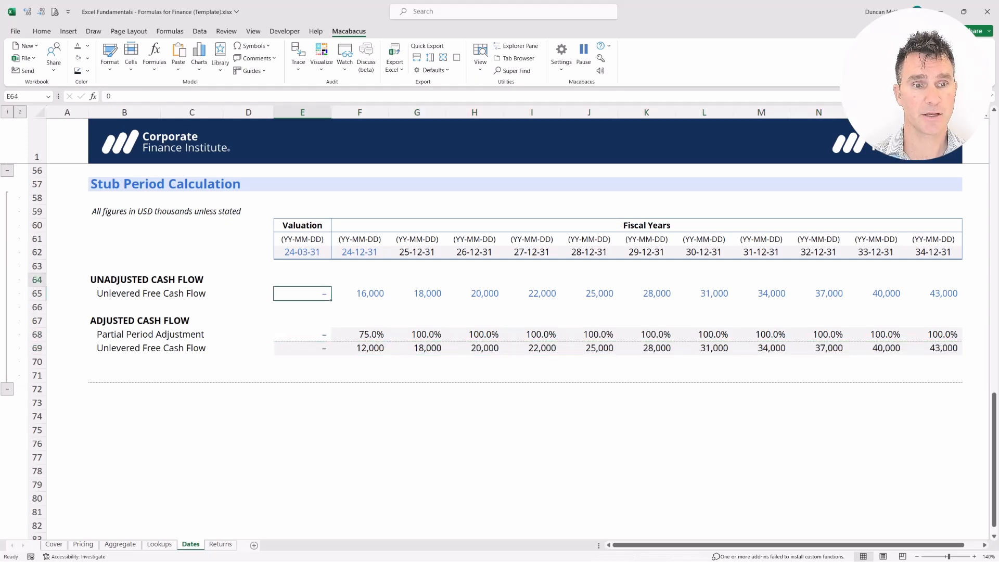
key(shift+Up)
key(shift+Down)
key(shift+Up)
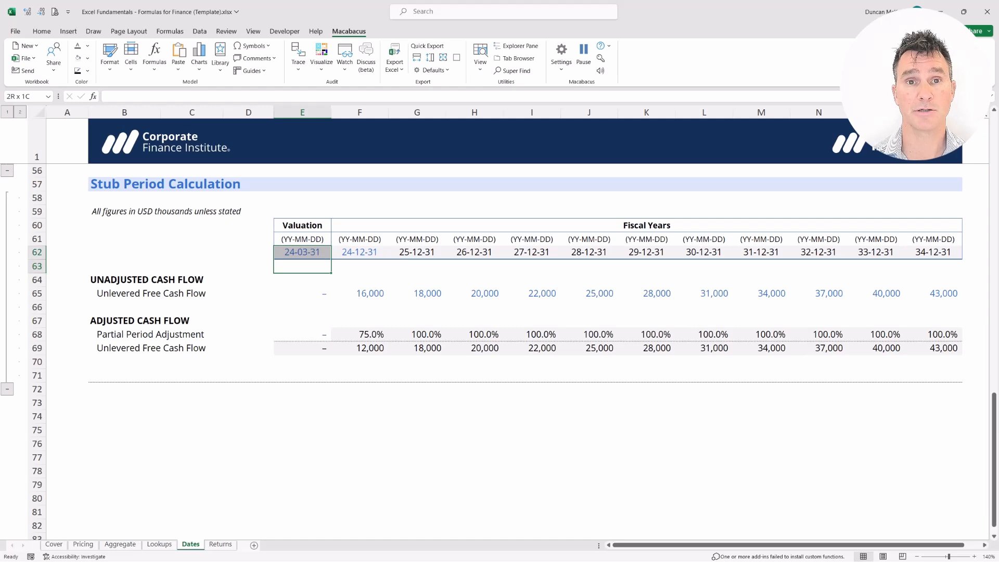
key(Down)
key(Down)
key(Down)
key(Down)
key(Down)
key(Right)
key(Right)
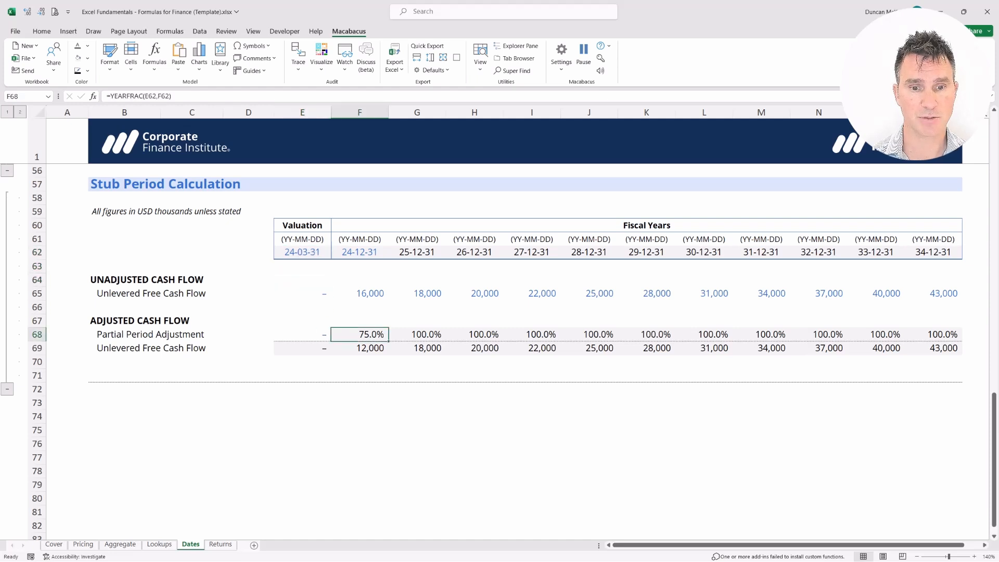
Review the adjusted Unlevered Free Cash Flow in row 69 for the fiscal years after the first
key(Down)
key(shift+Right)
key(shift+Right)
key(shift+Right)
key(shift+Right)
key(shift+Right)
key(shift+Right)
key(shift+Right)
key(shift+Right)
key(shift+Right)
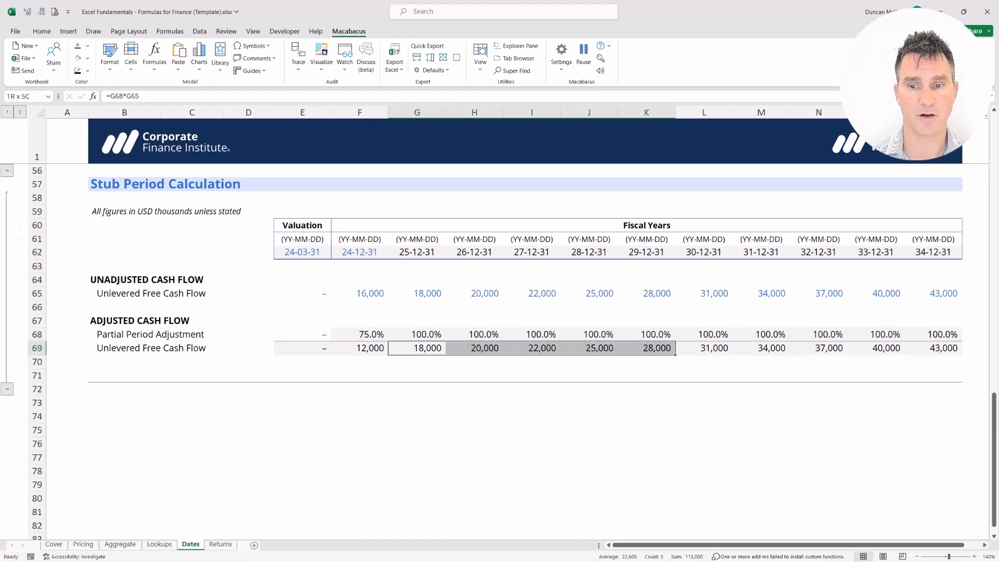
Compare the first fiscal year's unadjusted cash flow in F65 with its adjusted cash flow in F69
key(shift+Up)
key(Down)
key(Left)
key(Up)
key(Up)
key(Up)
key(Up)
key(shift+Up)
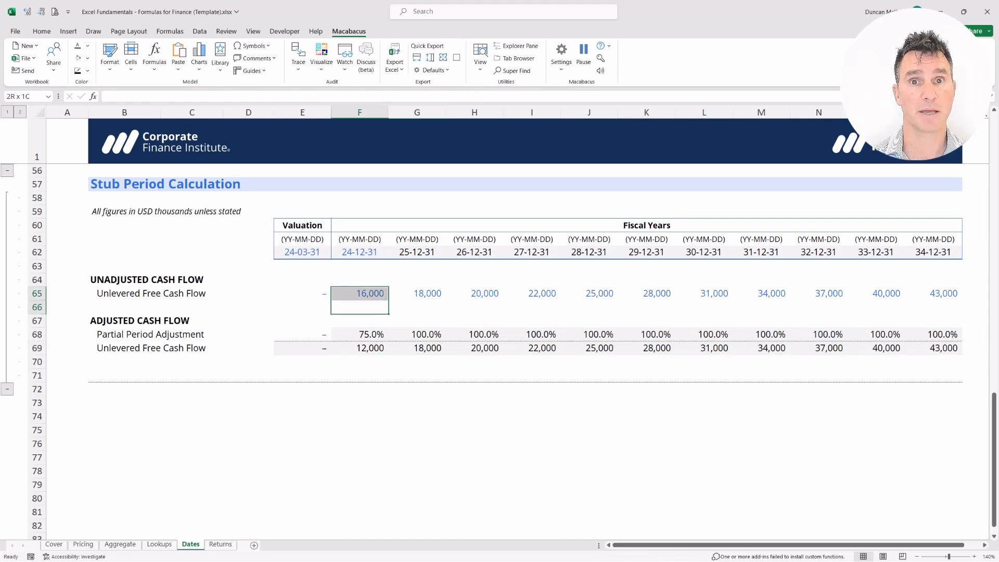
key(Down)
key(Down)
key(Down)
key(Down)
key(shift+Up)
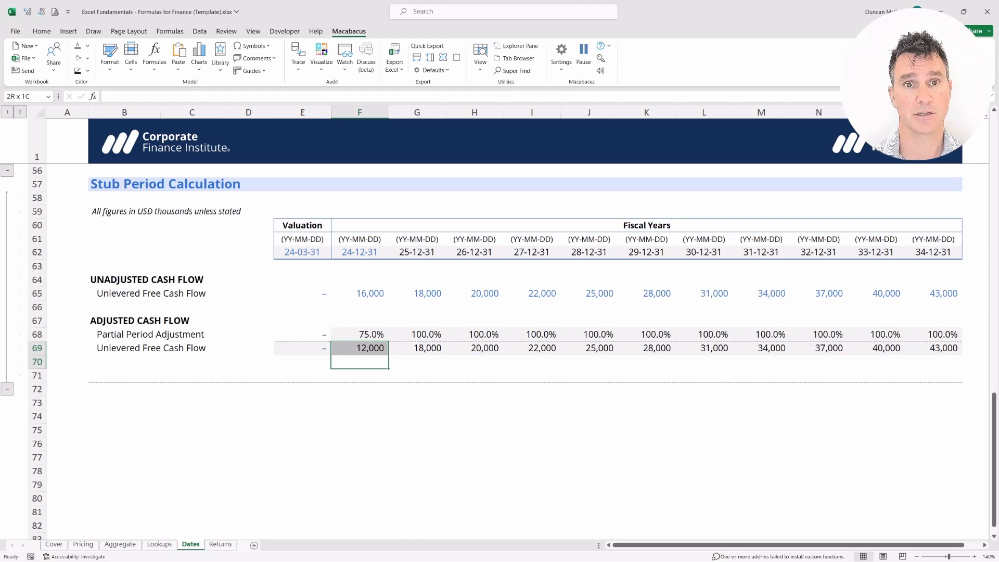
Review the valuation date block in E60:E62 and return to the Stub Period Calculation heading row
key(Left)
key(Left)
key(Left)
key(Left)
key(Left)
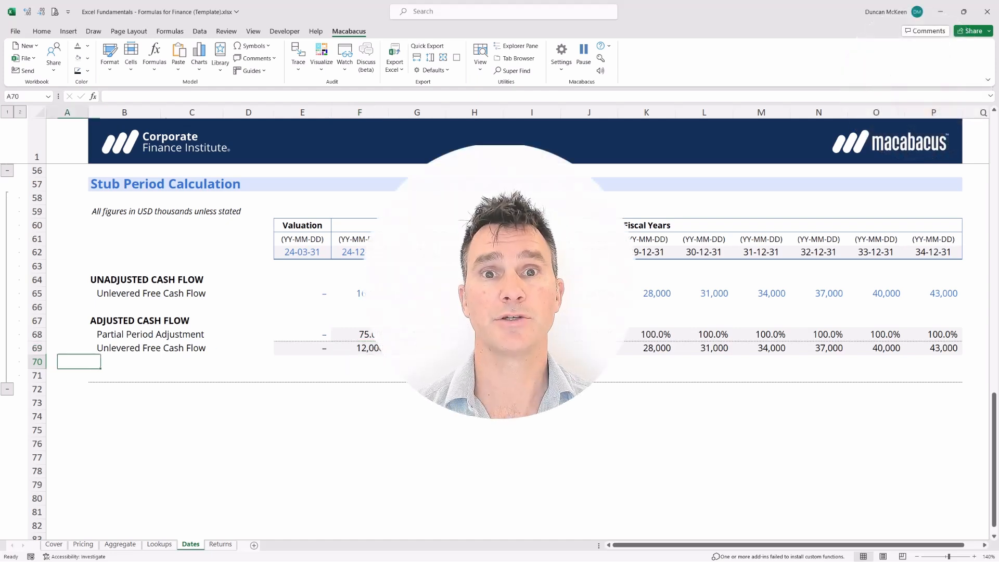
key(ctrl+Up)
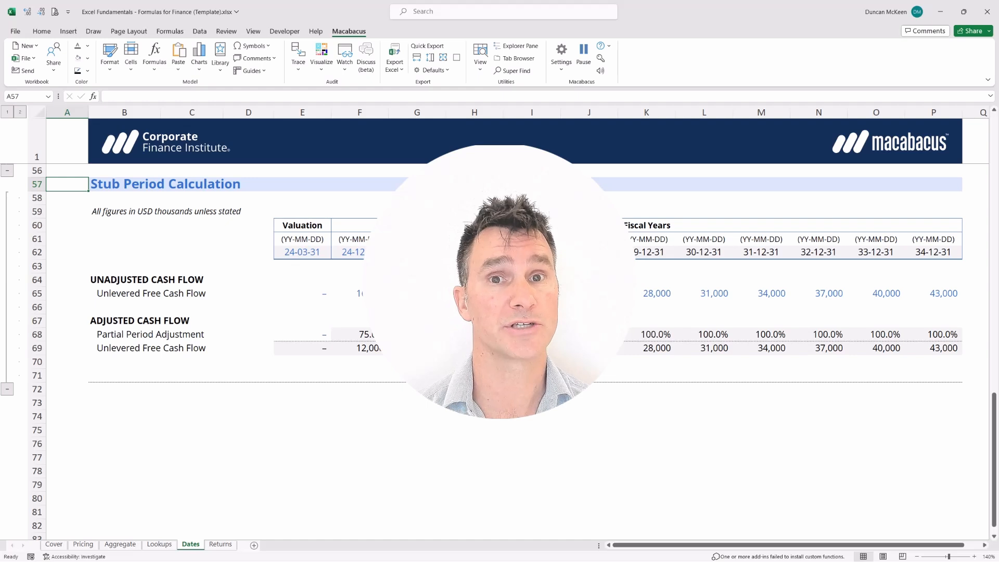
key(Down)
key(Down)
key(Right)
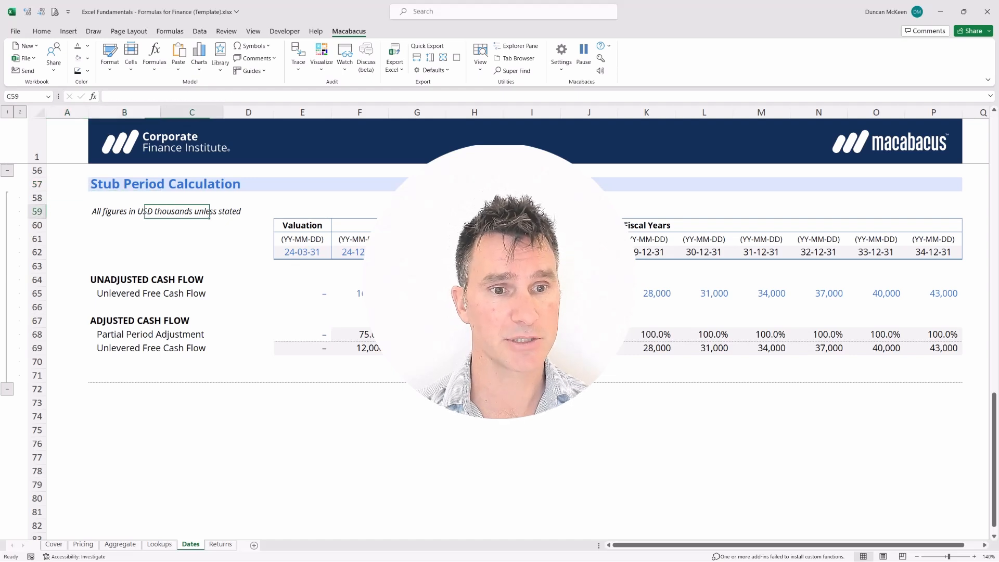
key(Right)
key(Right)
key(Right)
key(shift+Down)
key(shift+Down)
key(shift+Down)
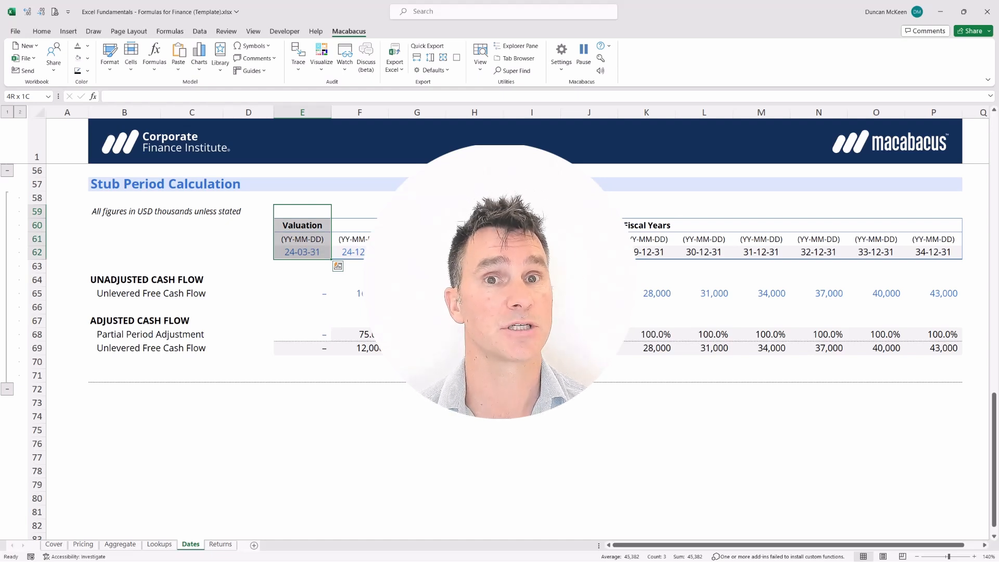
key(ctrl+Left)
key(ctrl+Left)
key(Up)
key(Up)
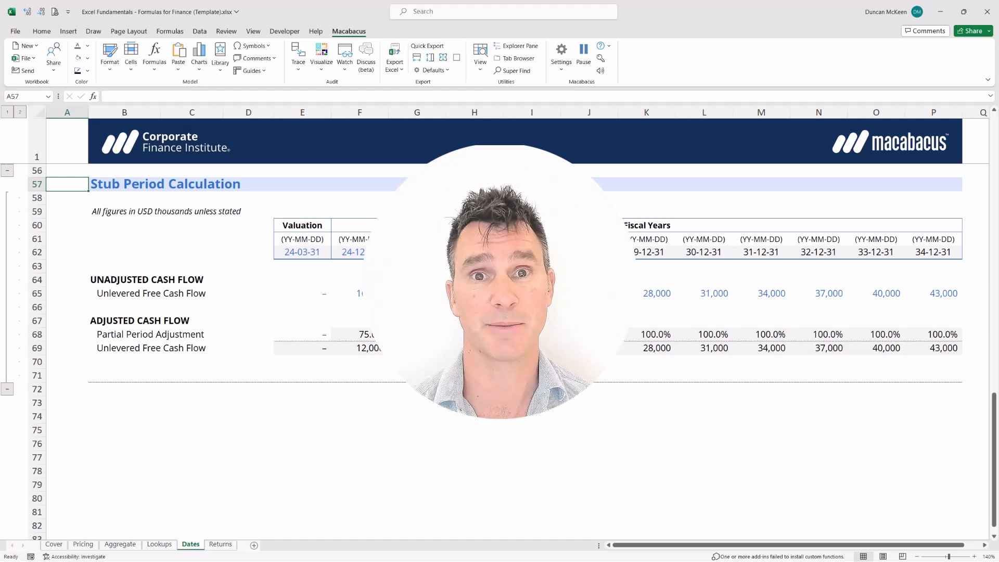
Open the Returns sheet and go to the Weighted Average Cost of Capital result row
key(ctrl+Page_Down)
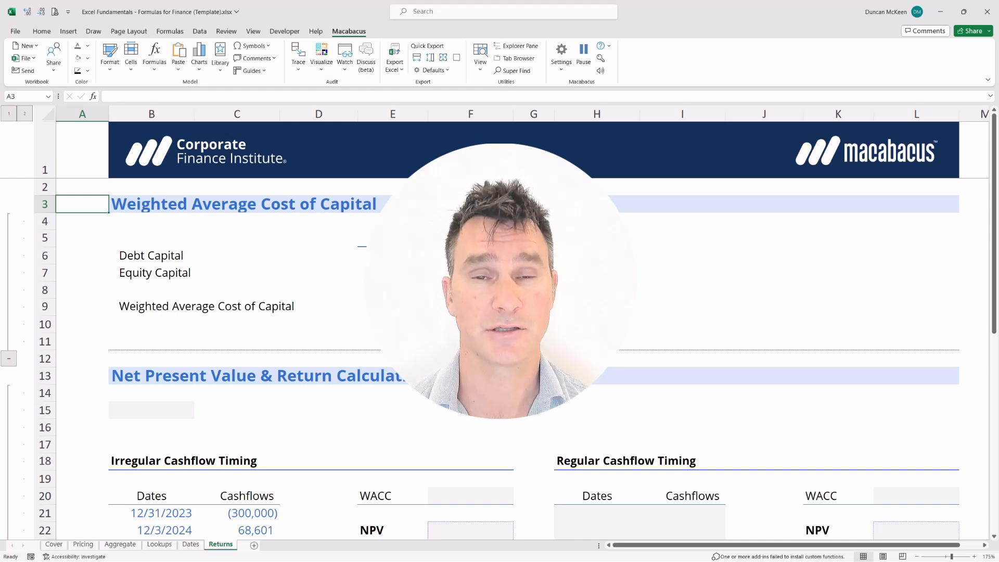
key(Down)
key(Down)
key(Down)
key(Down)
key(Down)
key(Down)
key(Right)
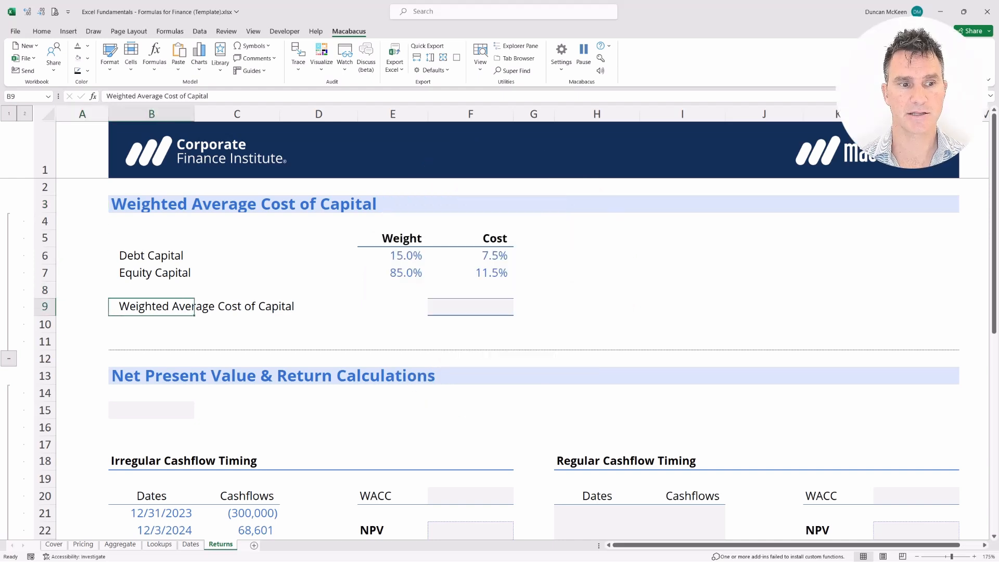
key(shift+Right)
key(shift+Right)
key(shift+Right)
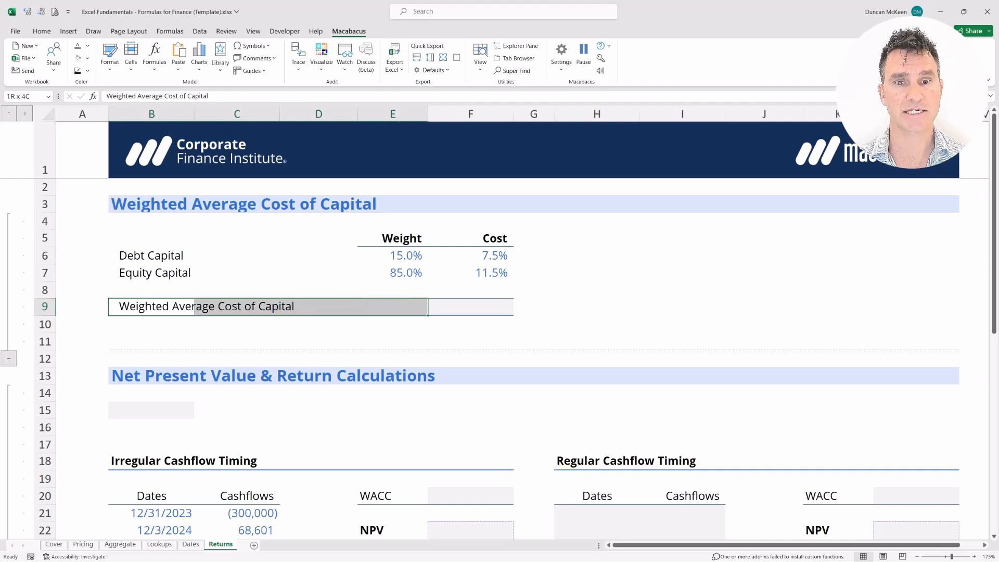
Examine the costs of debt and equity capital in F6:F7
key(Up)
key(Up)
key(Up)
key(Right)
key(Right)
key(Right)
key(Right)
key(Right)
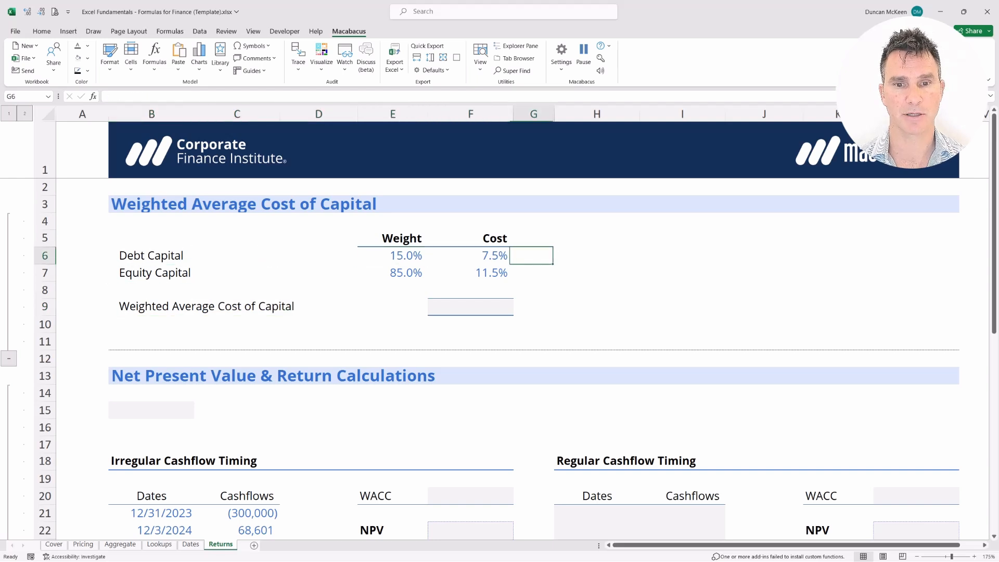
key(Left)
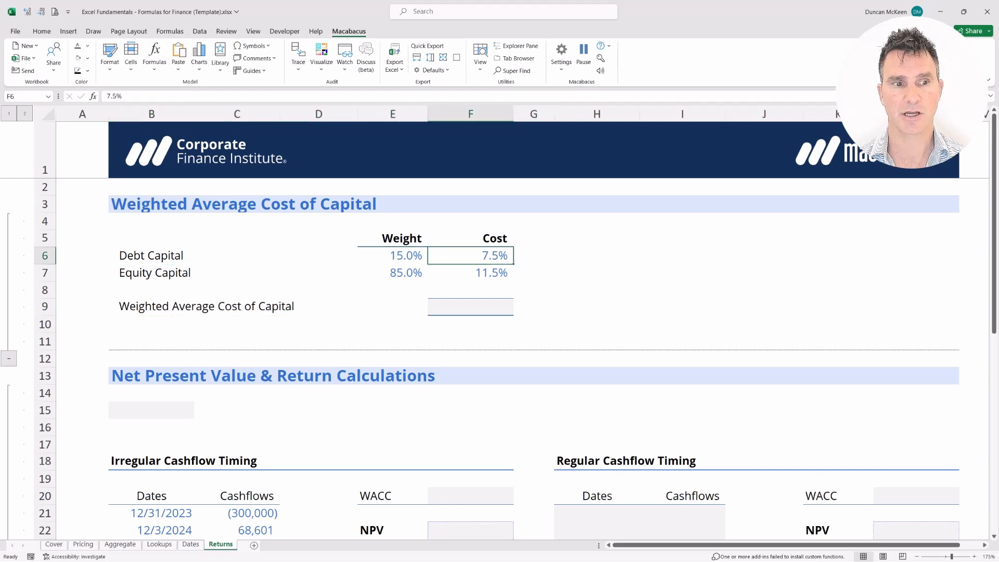
key(shift+Down)
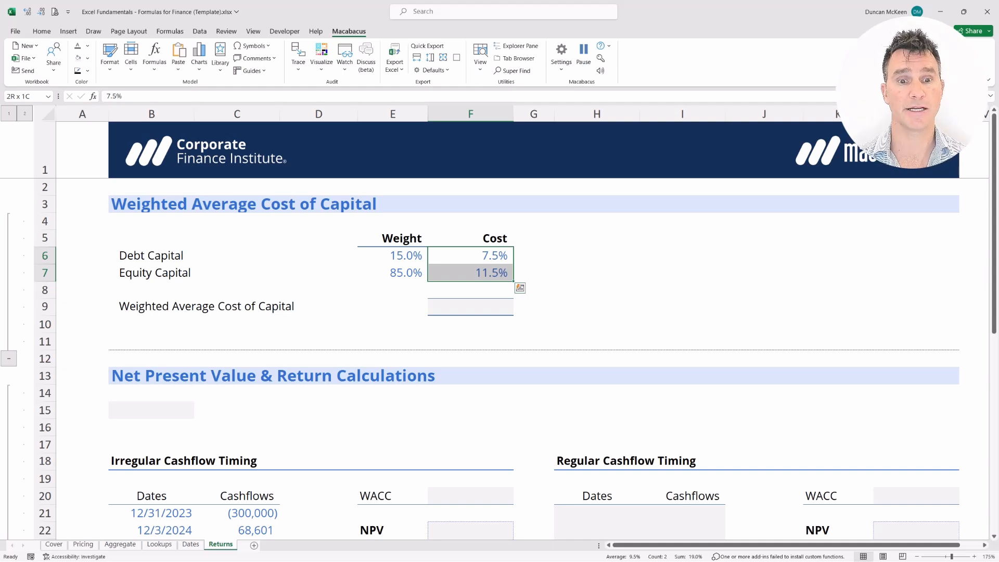
Examine the weights of debt capital in row 6 and equity capital in row 7
key(Left)
key(ctrl+Left)
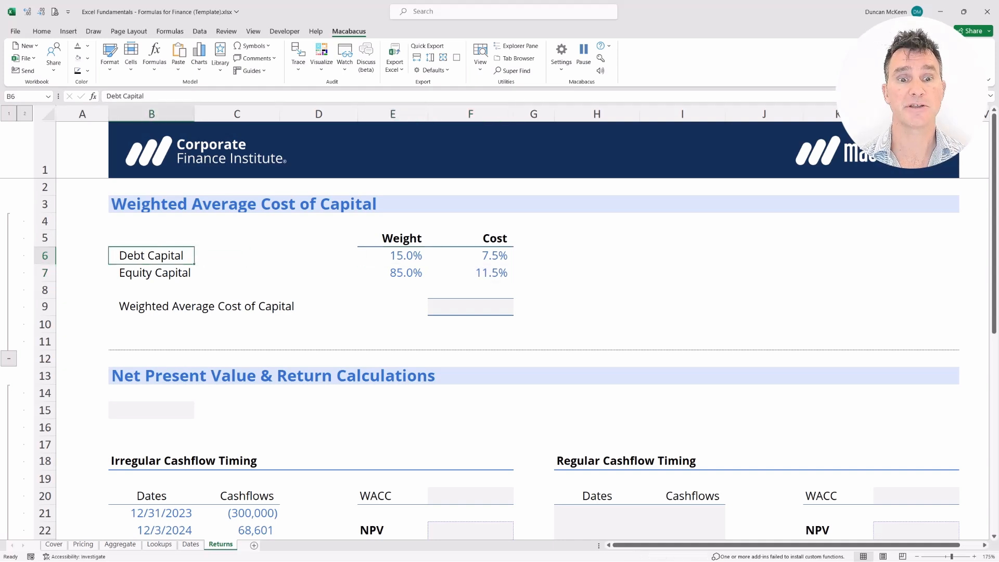
key(ctrl+shift+Right)
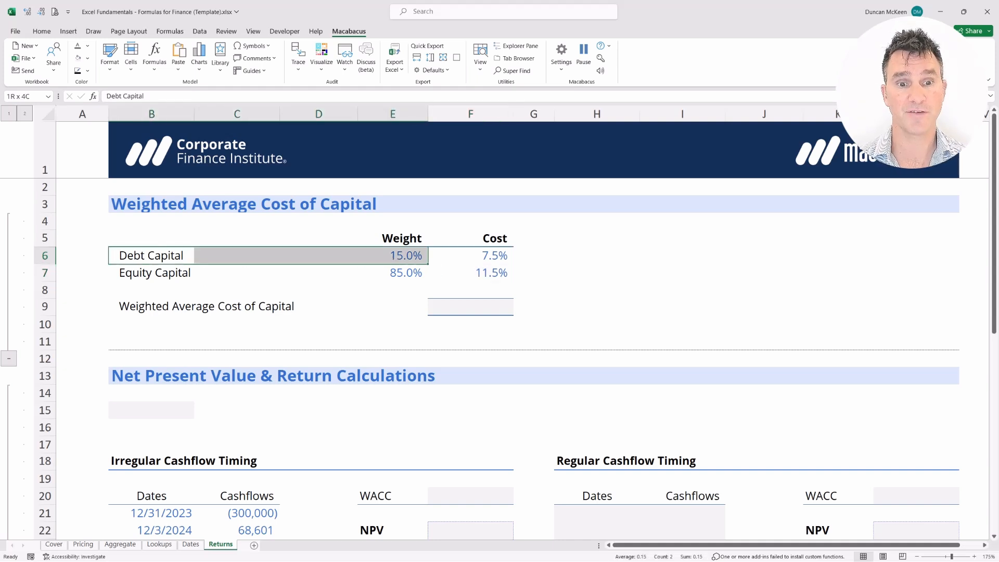
key(Down)
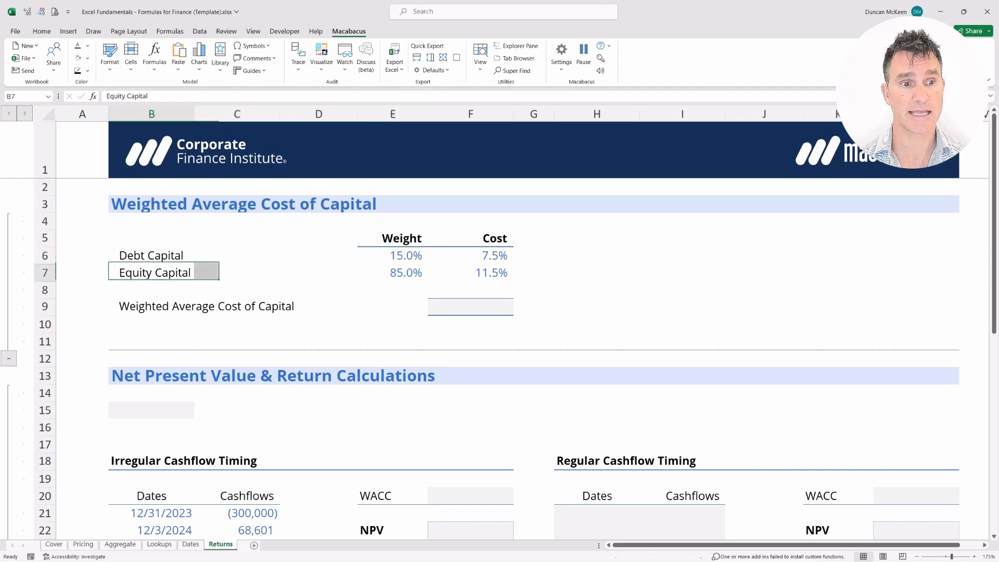
key(ctrl+shift+Right)
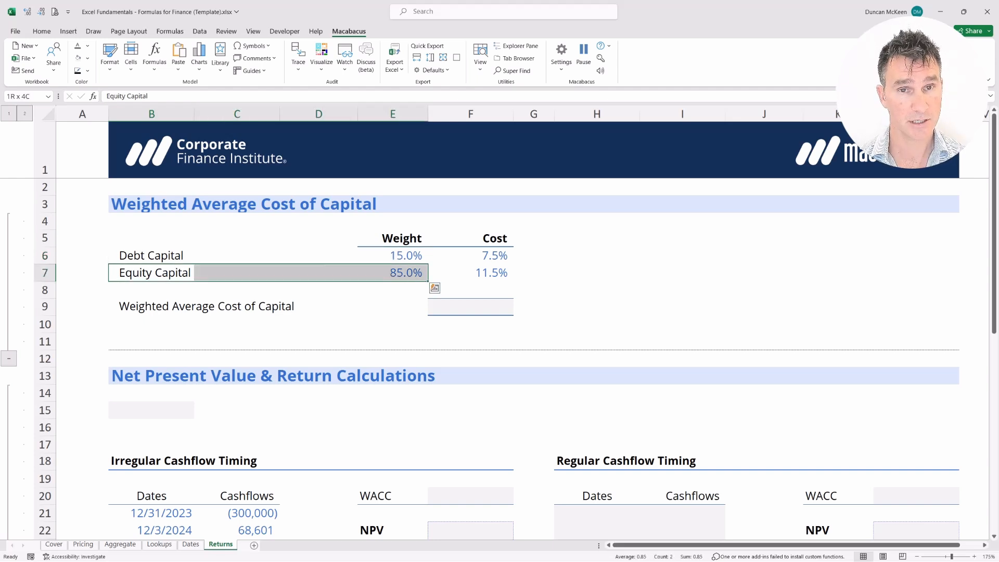
key(shift+Left)
key(shift+Right)
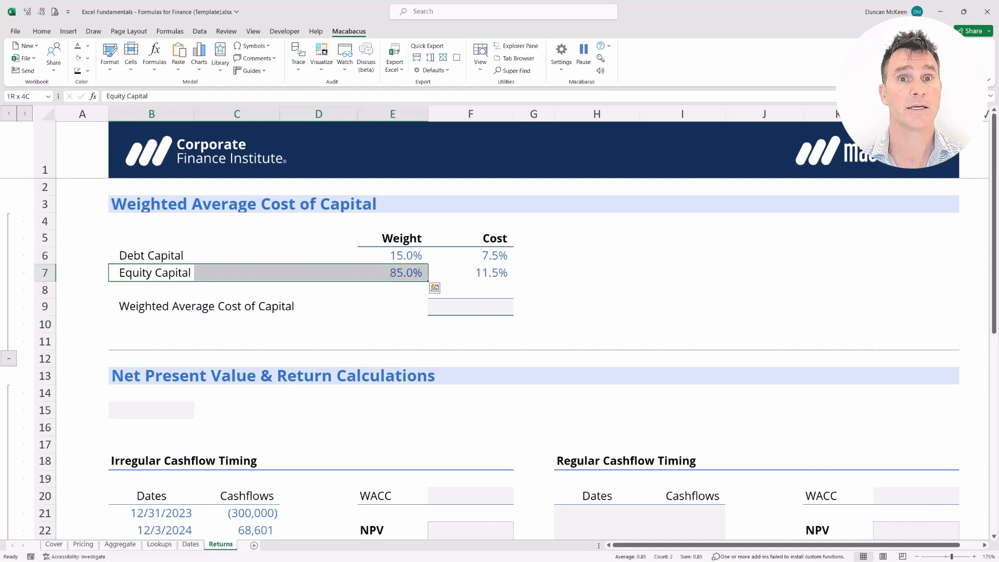
key(Right)
key(Right)
key(Right)
key(Right)
key(Right)
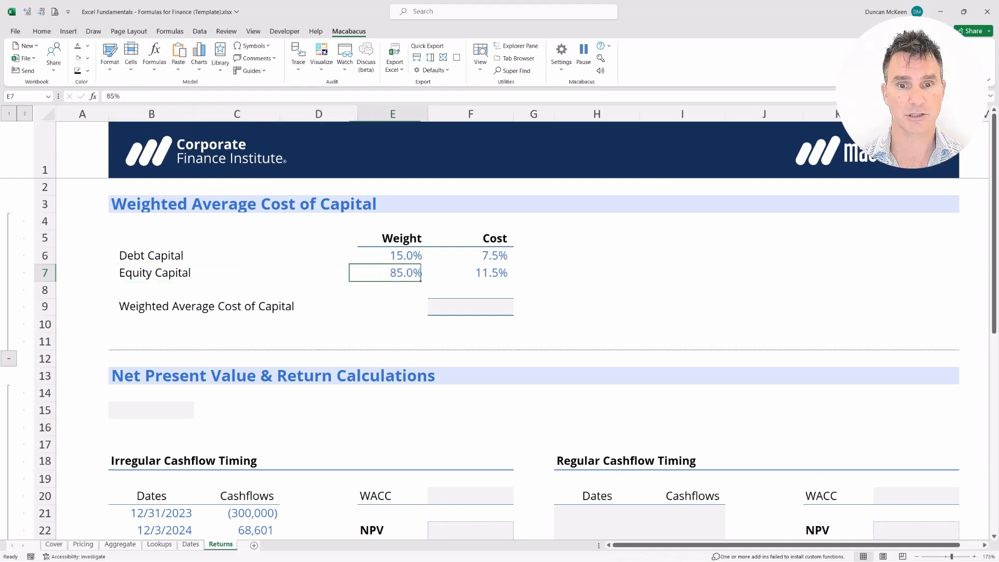
Start the Weighted Average Cost of Capital formula in F9 by multiplying the debt cost F6 by its weight E6
key(shift+Left)
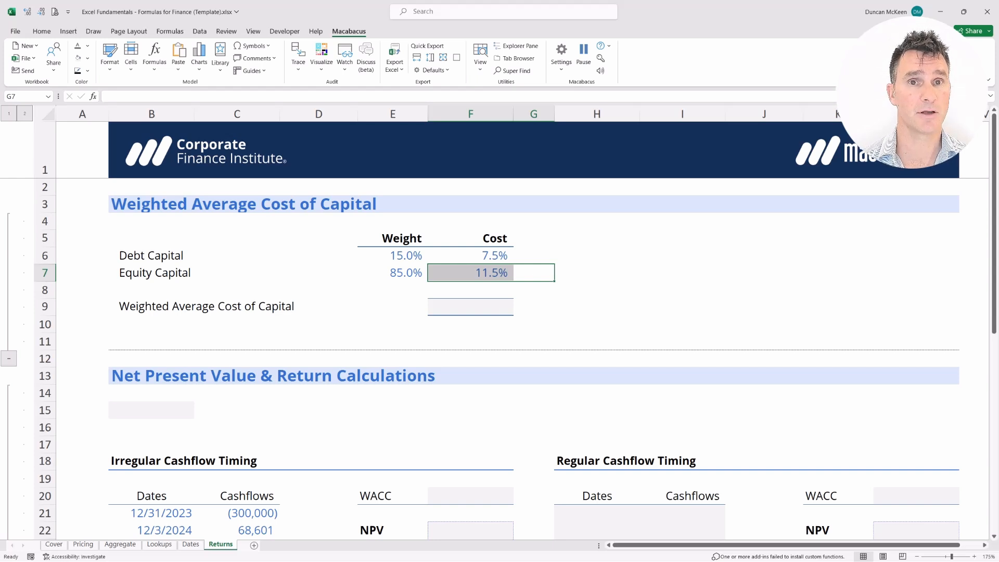
key(Down)
key(Down)
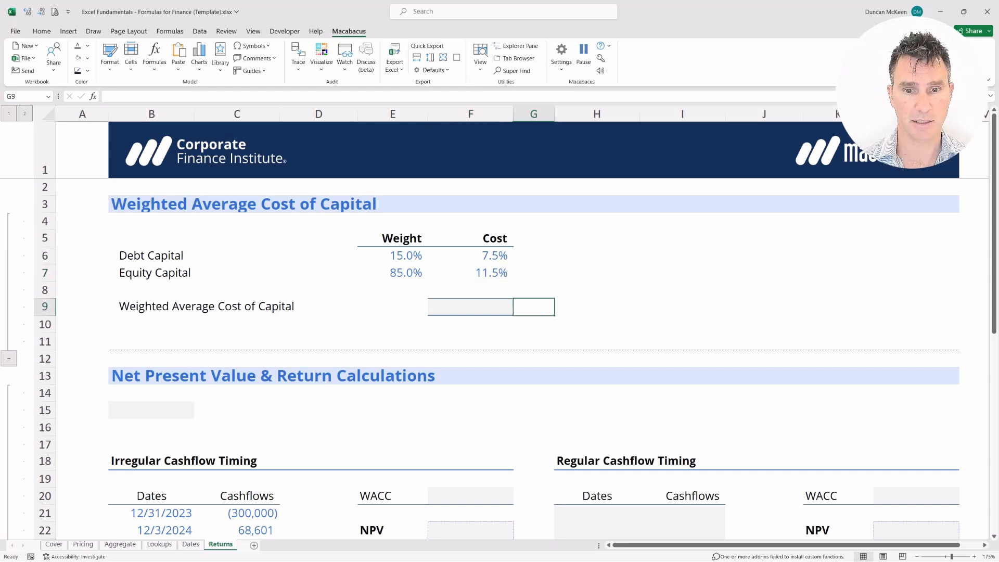
key(Left)
text(=)
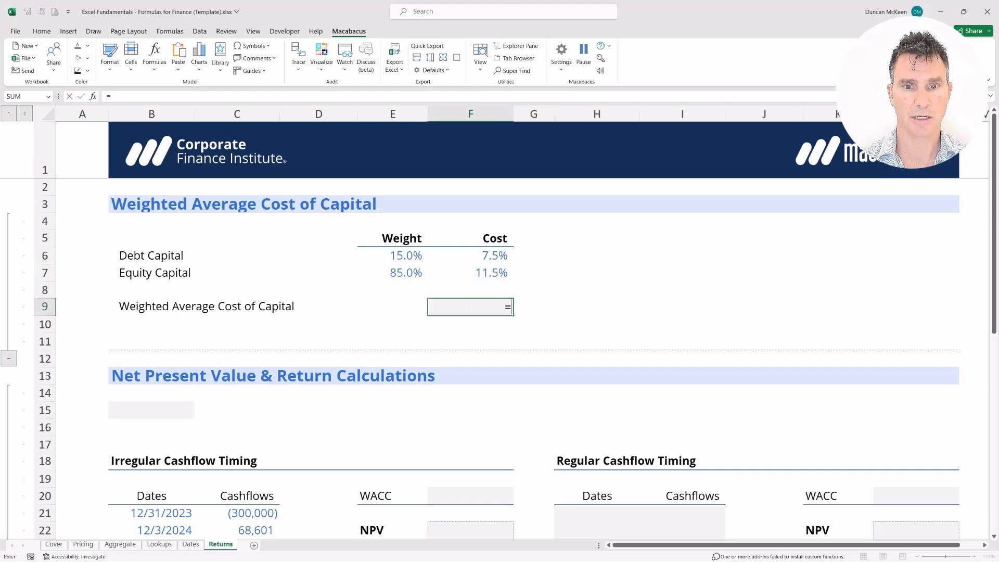
key(Up)
key(Up)
key(Up)
text(*)
key(Left)
key(Up)
key(Up)
key(Up)
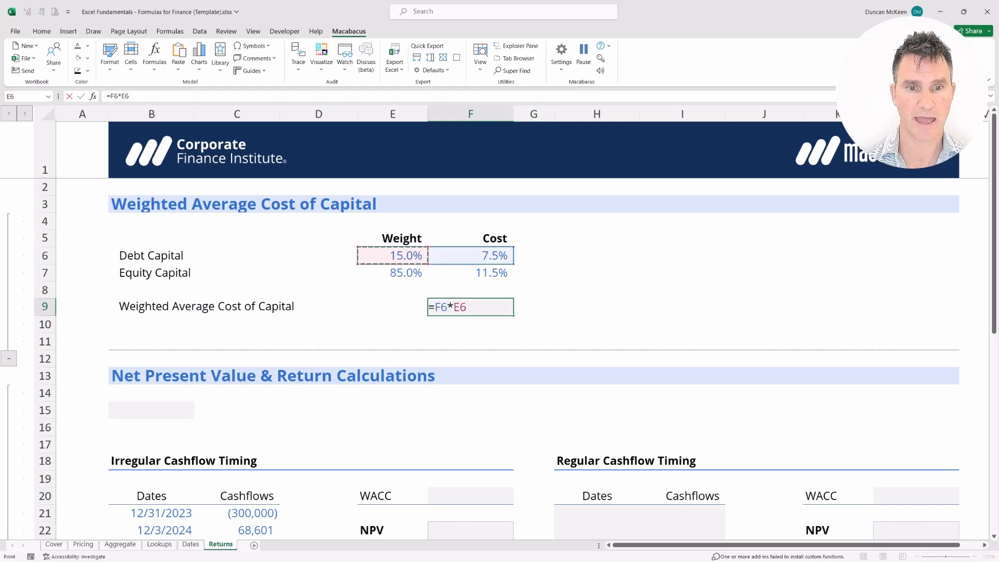
Complete the F9 formula by adding the equity cost F7 multiplied by its weight E7
text(+)
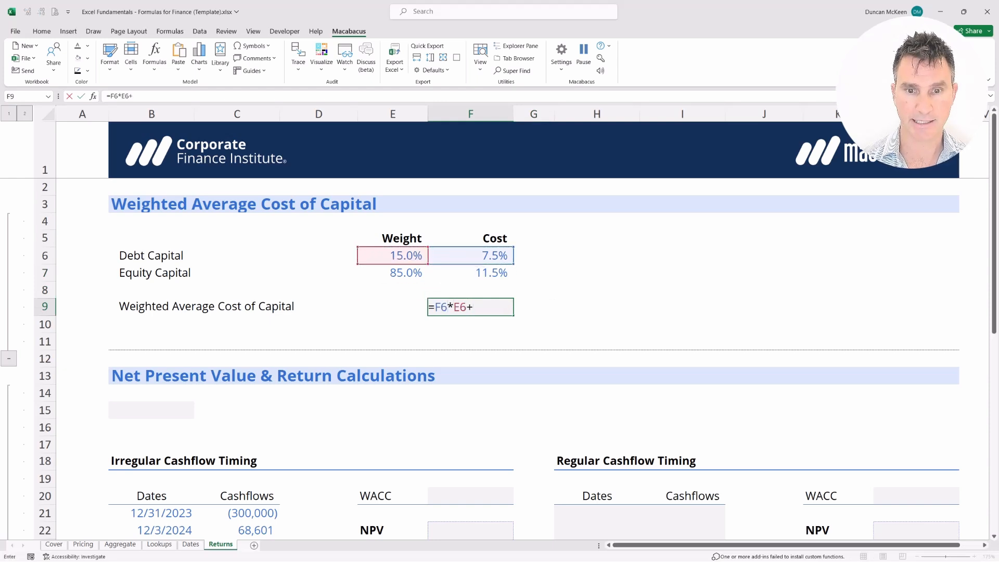
key(Up)
key(Up)
text(*)
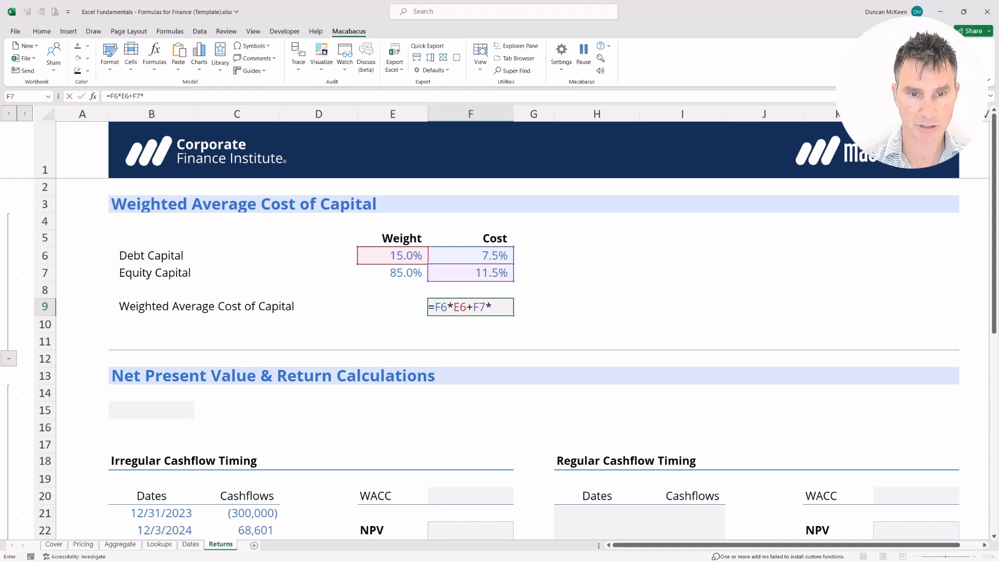
key(Left)
key(Up)
key(Up)
key(Up)
key(Down)
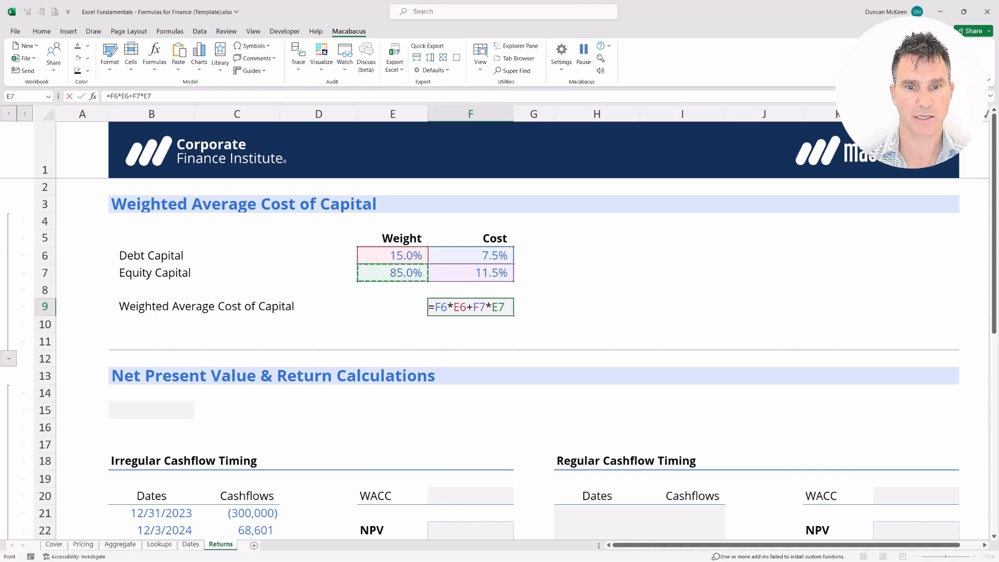
key(Return)
Examine the result in F9 against the equity cost in F7 and the equity weight in E7
key(shift+Up)
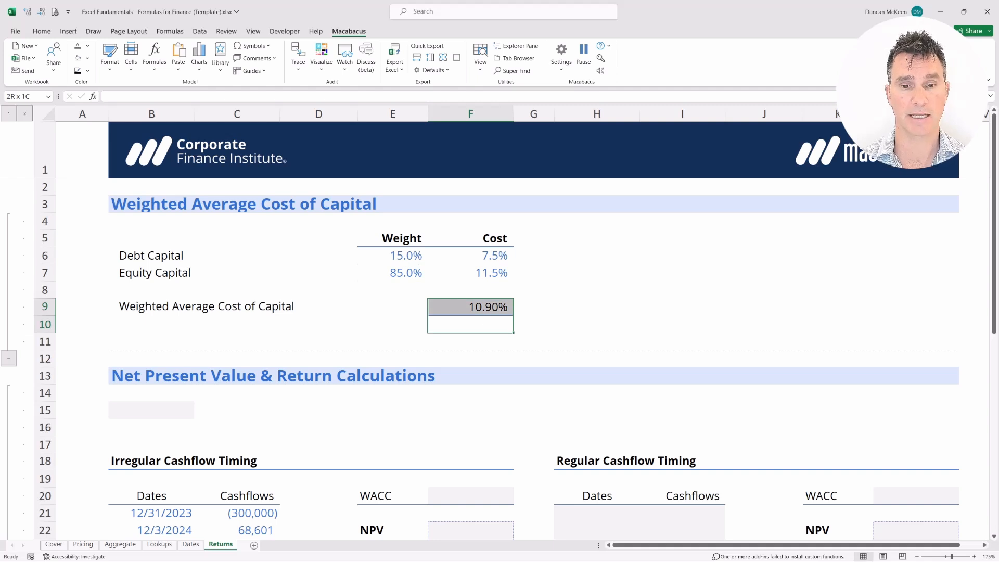
key(Up)
key(Up)
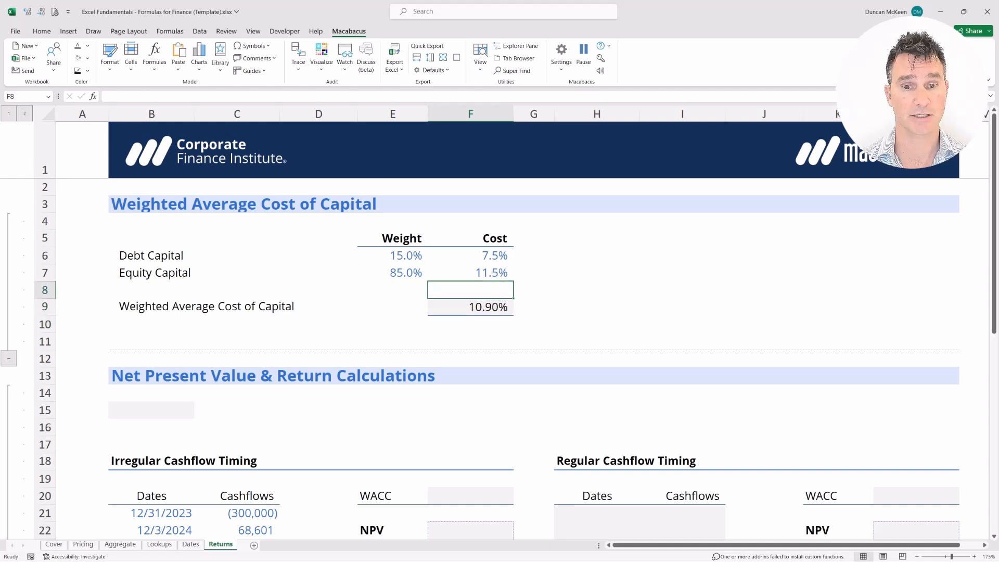
key(shift+Up)
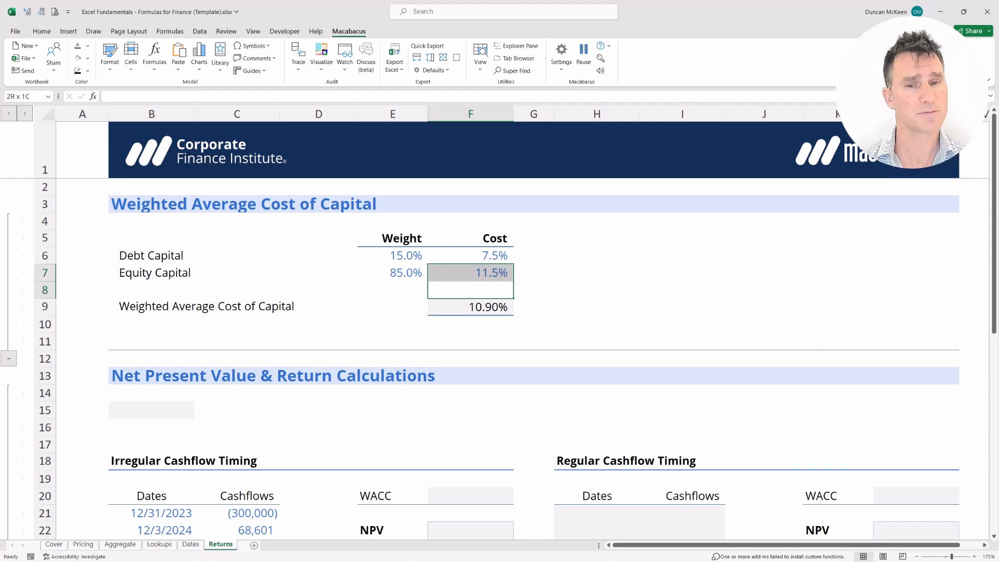
key(Left)
key(Left)
key(Up)
key(shift+Right)
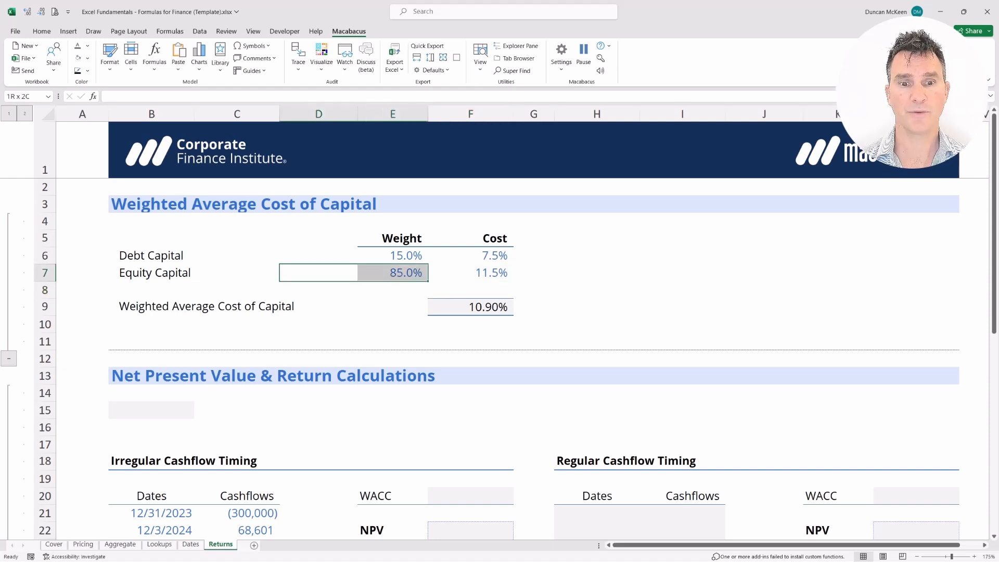
Inspect the cell references in the F9 formula without changing it
key(Down)
key(Down)
key(Right)
key(Right)
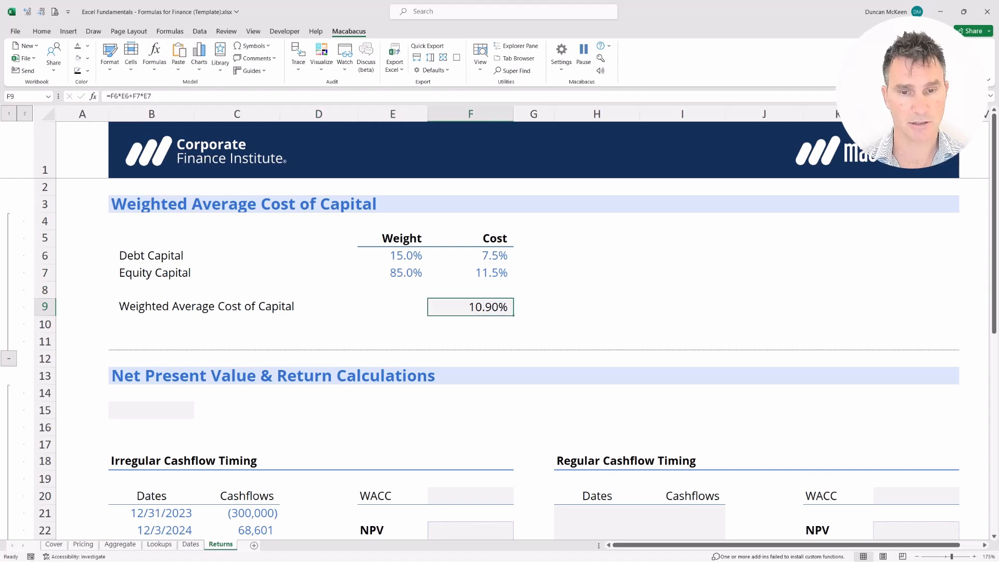
key(F2)
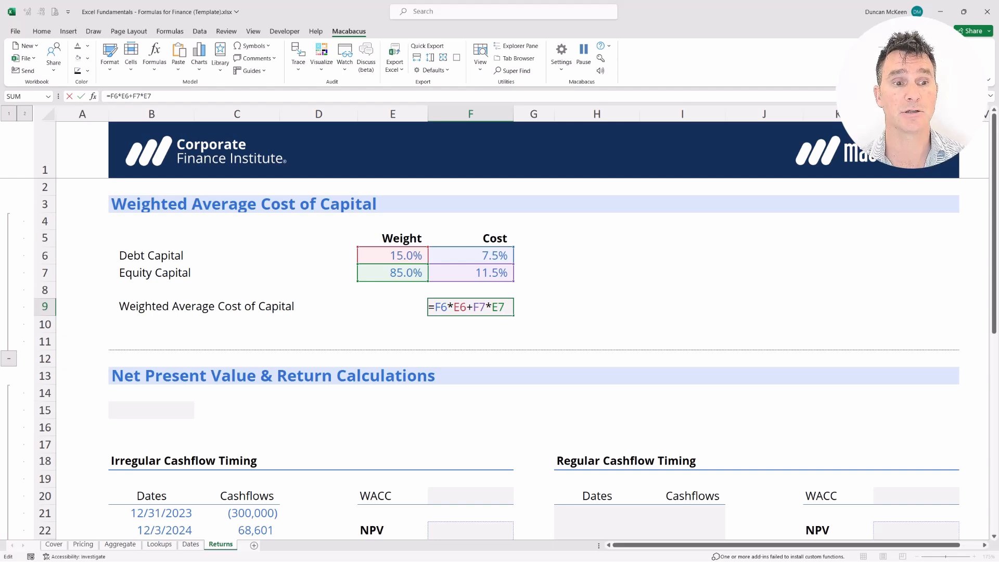
key(Return)
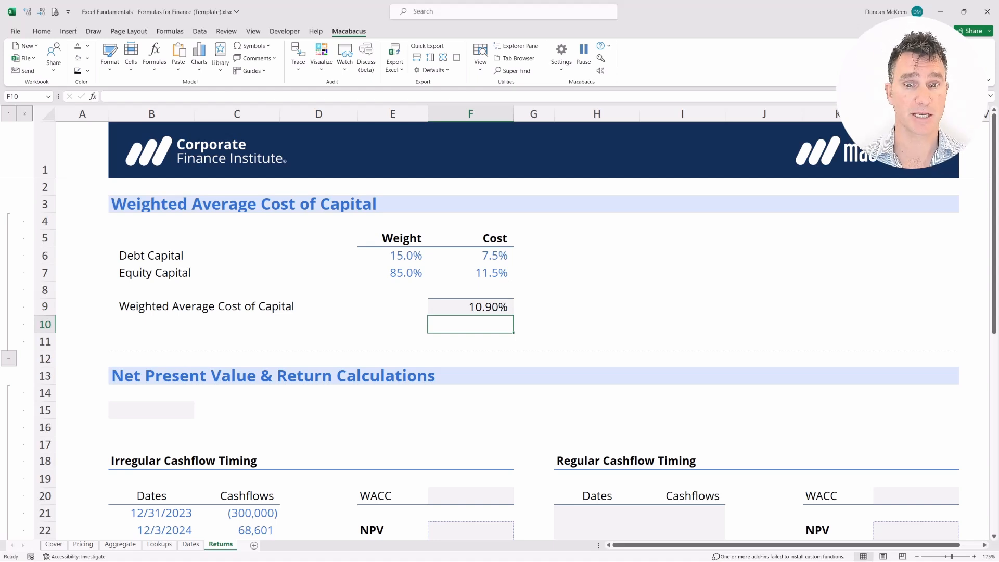
Replace the F9 formula with a SUMPRODUCT function that takes the weights E6:E7 as its first array
key(Up)
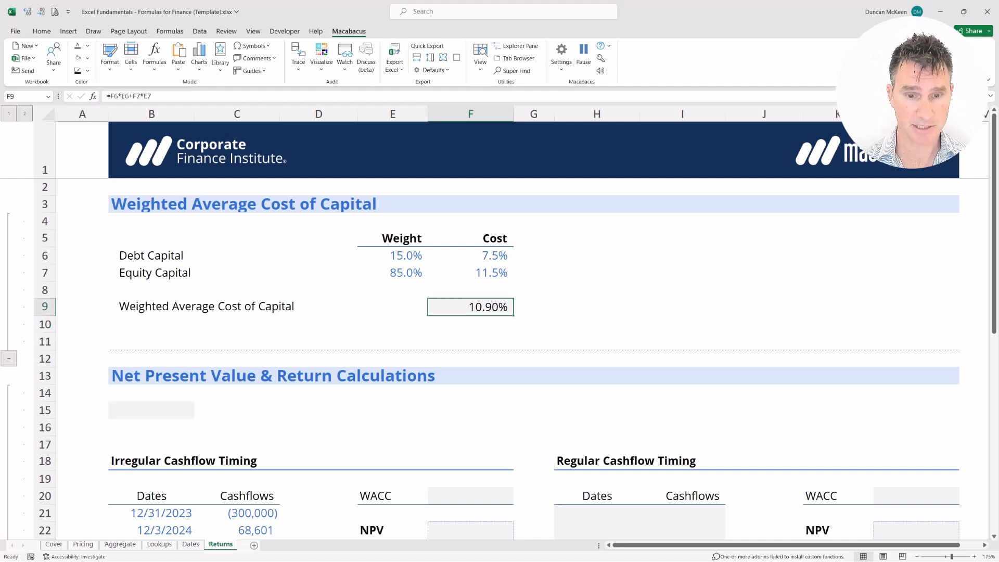
text(=SU)
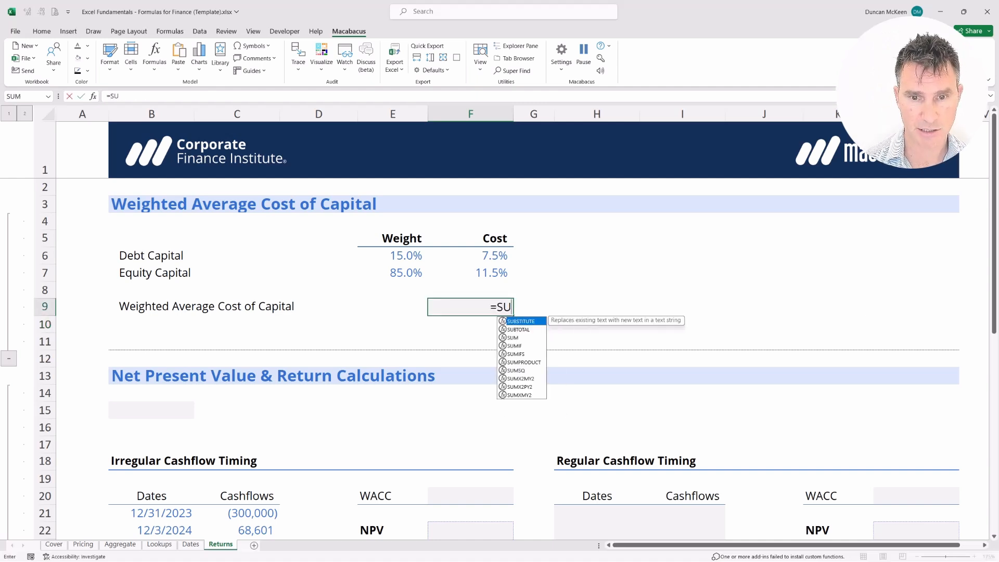
text(MP)
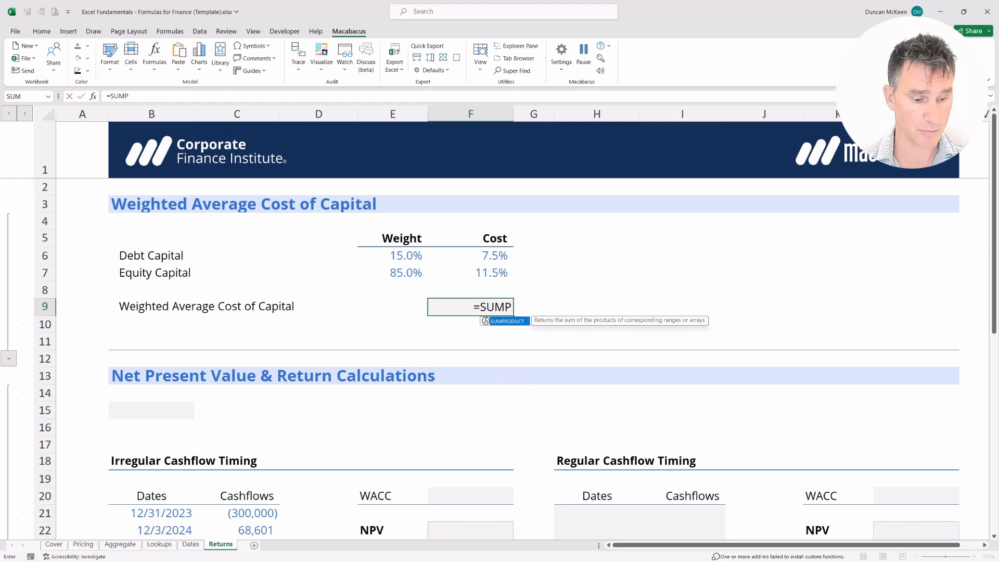
key(Tab)
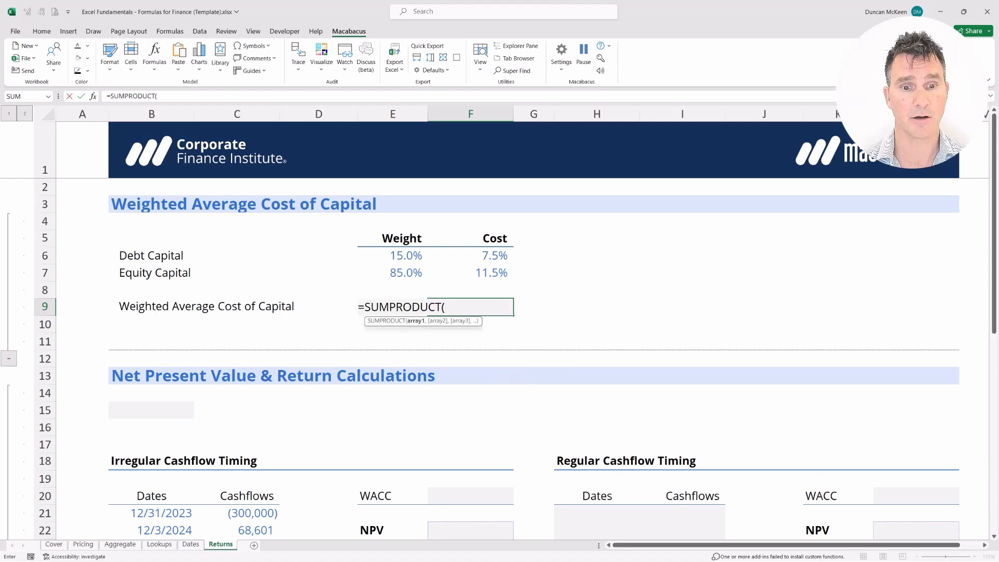
key(Up)
key(Up)
key(Up)
key(Left)
key(shift+Down)
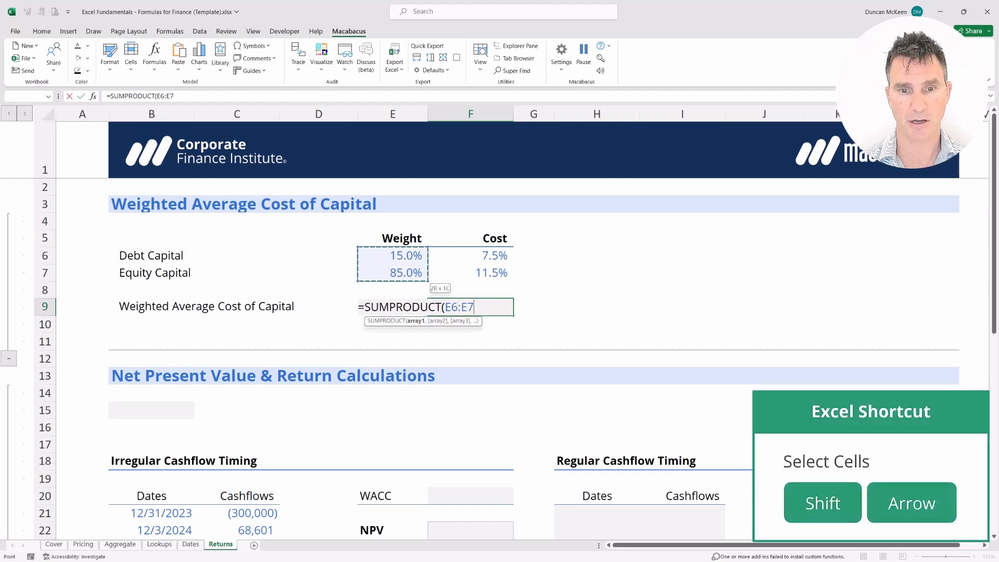
Add the costs F6:F7 as the second SUMPRODUCT array and commit the formula in F9
text(,)
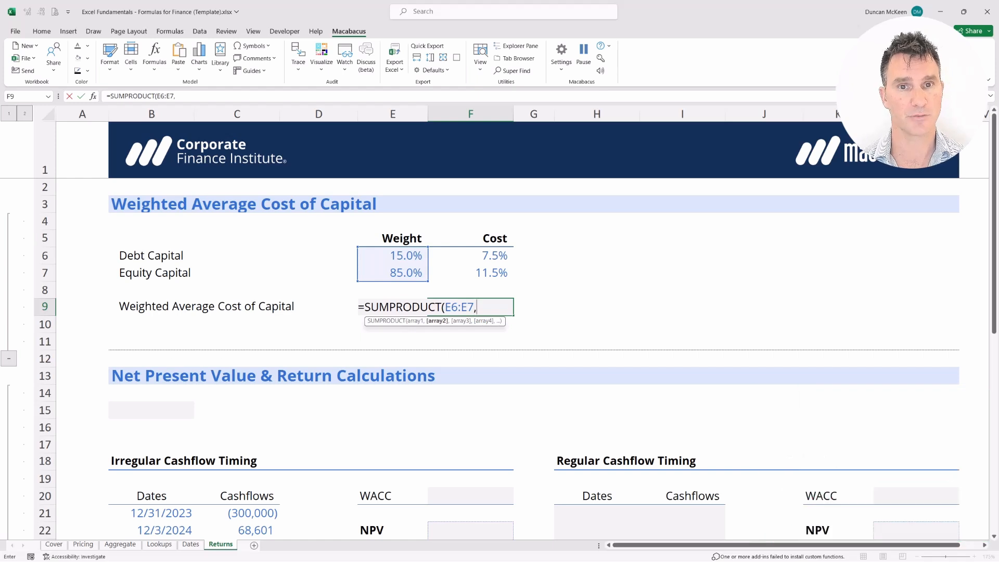
key(Up)
key(Up)
key(Up)
key(shift+Down)
key(shift+Up)
key(shift+Down)
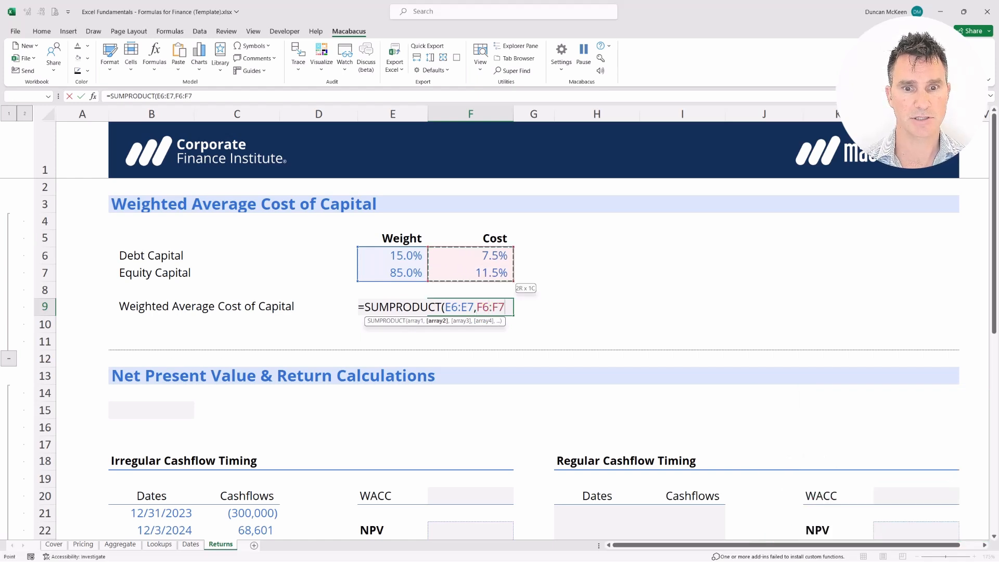
key(Return)
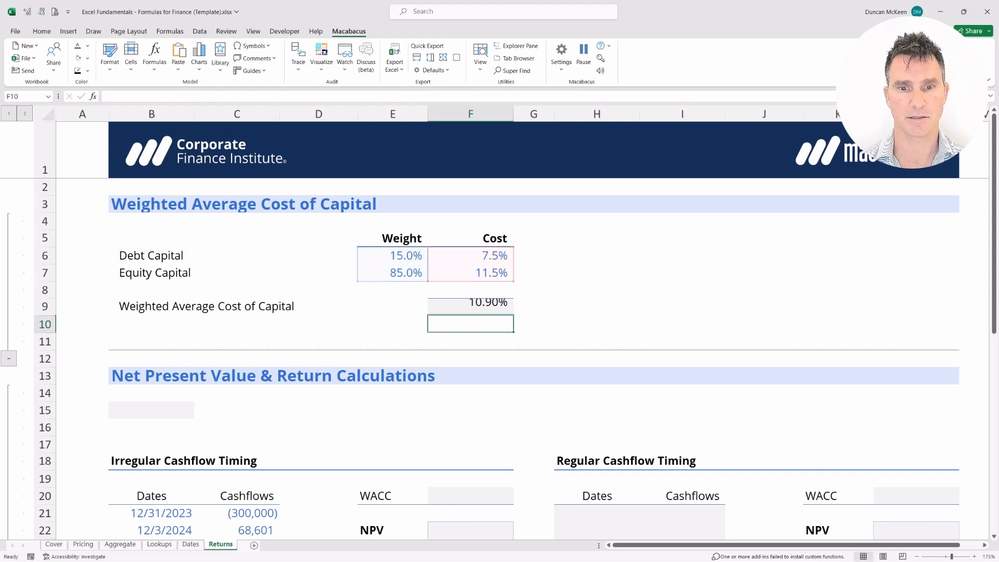
Inspect the SUMPRODUCT result and its referenced ranges in F9
key(shift+Up)
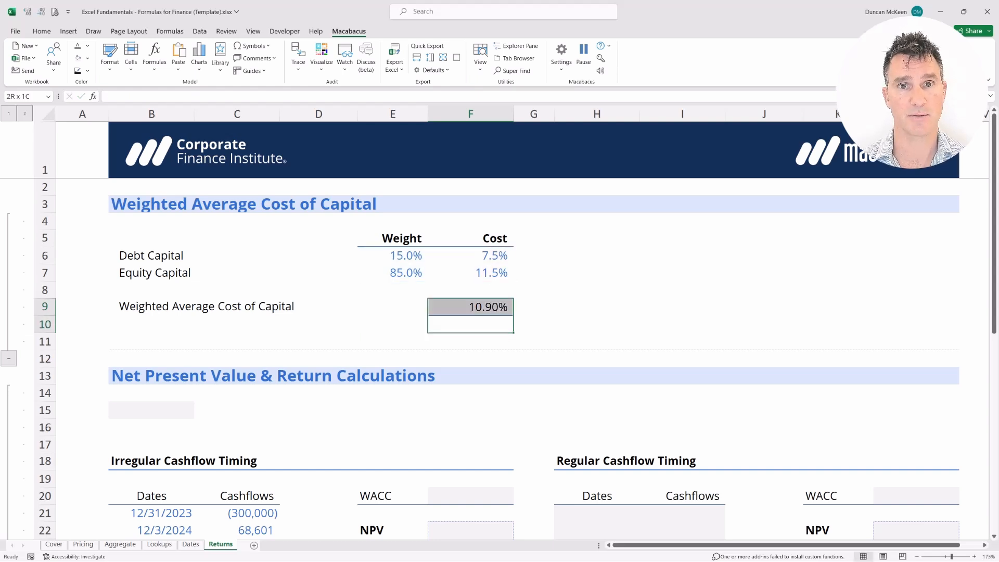
key(Up)
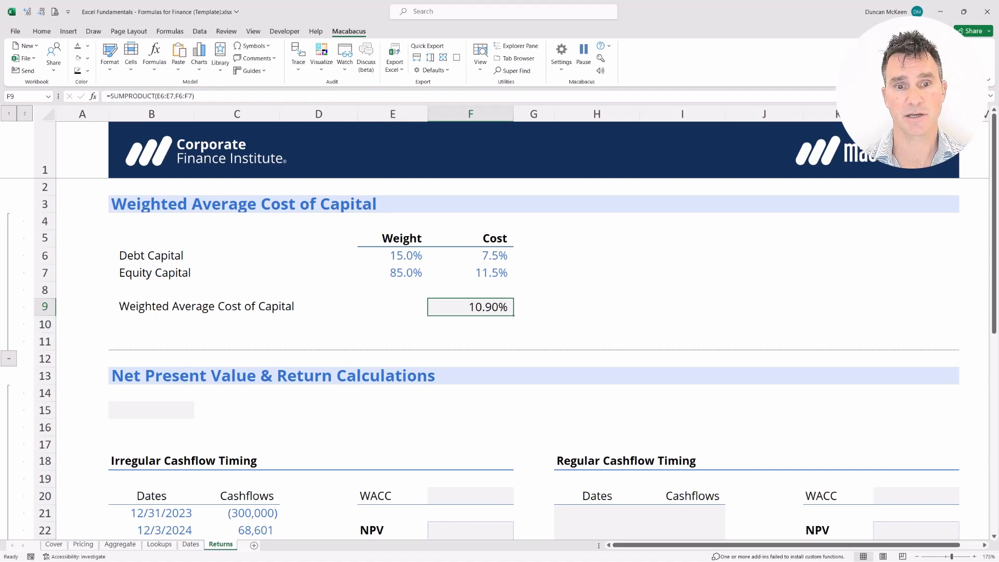
key(F2)
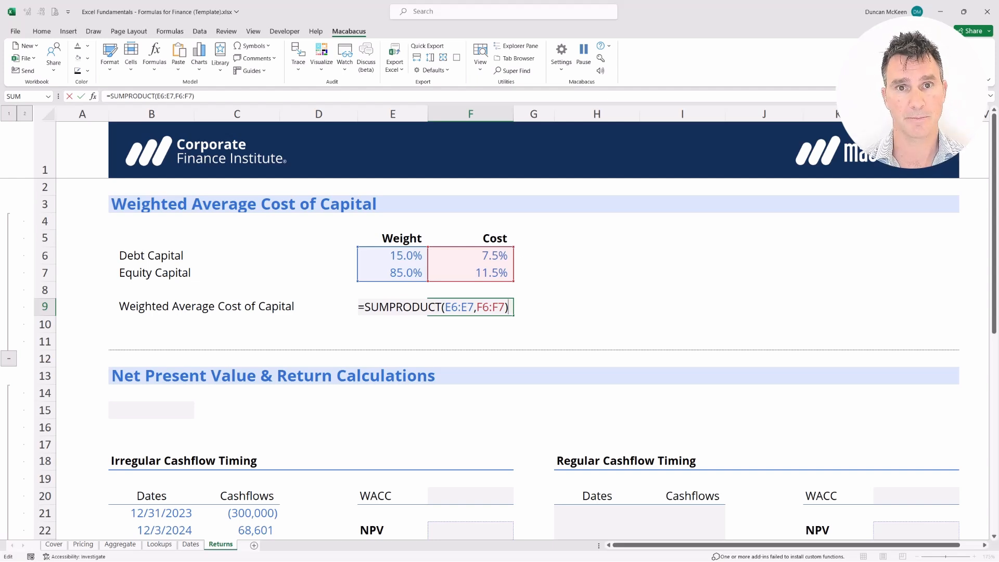
key(Return)
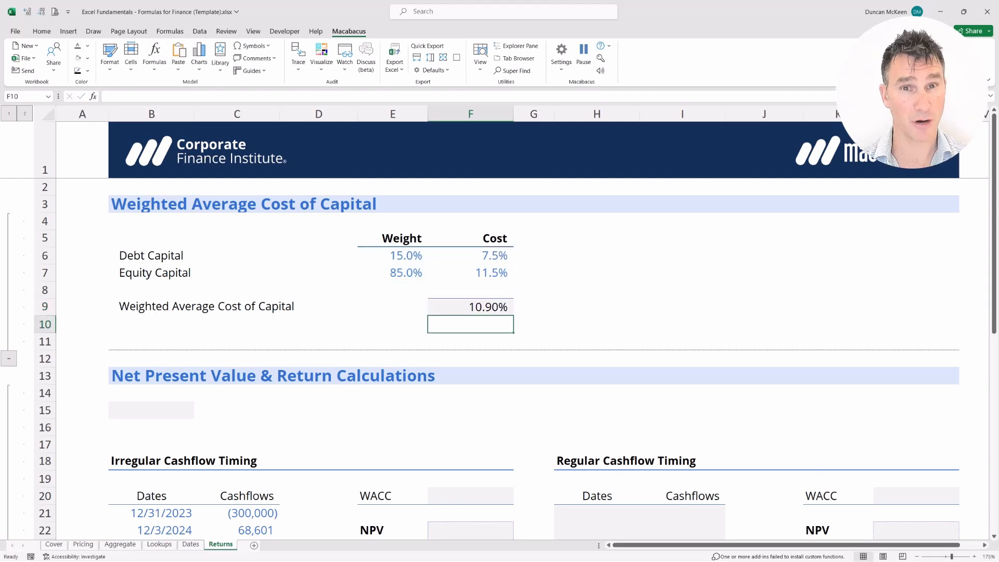
Examine the weight and cost pairs for debt in E6:F6 and equity in E7:F7, plus the result in row 9
key(Up)
key(Up)
key(Up)
key(Up)
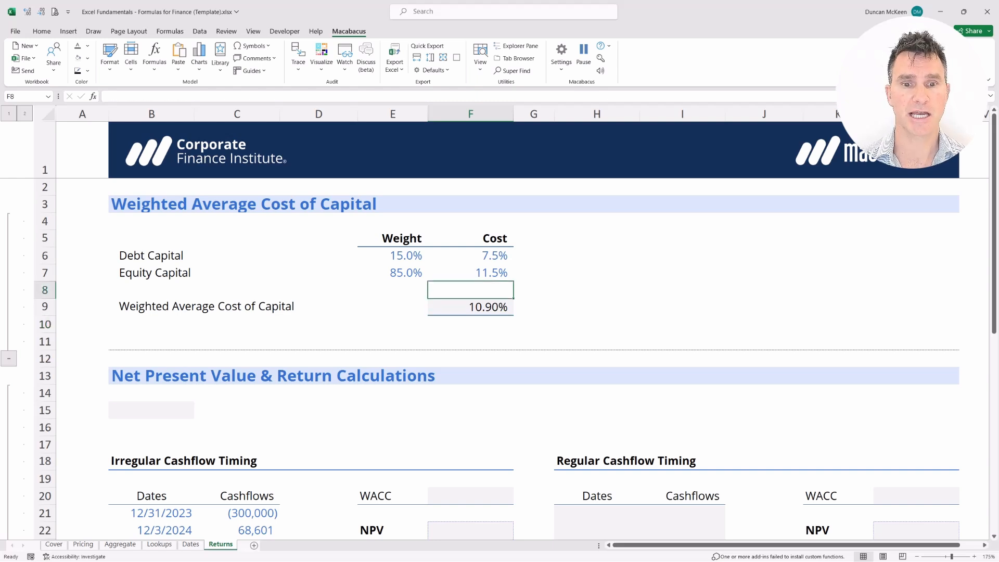
key(Left)
key(shift+Right)
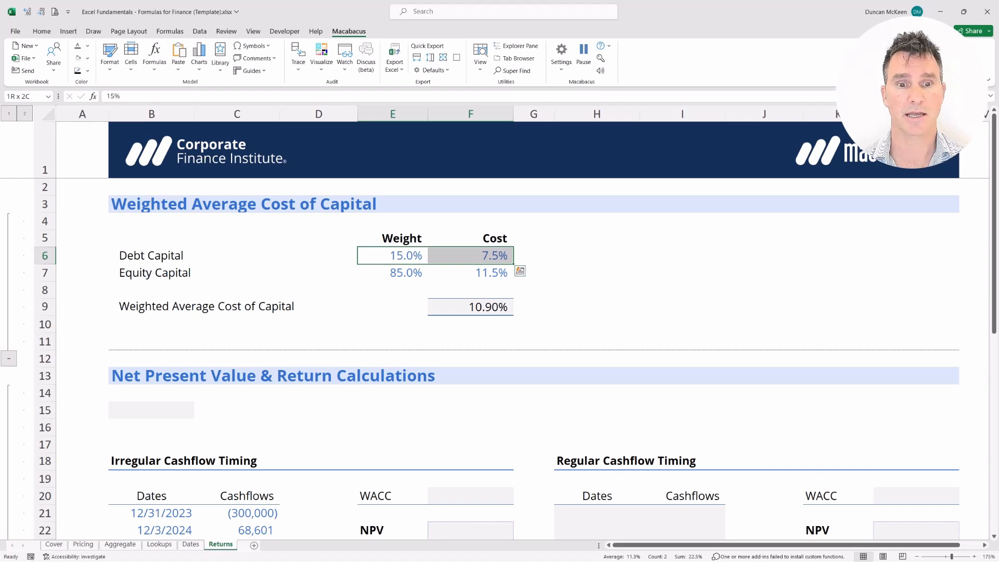
key(Down)
key(shift+Right)
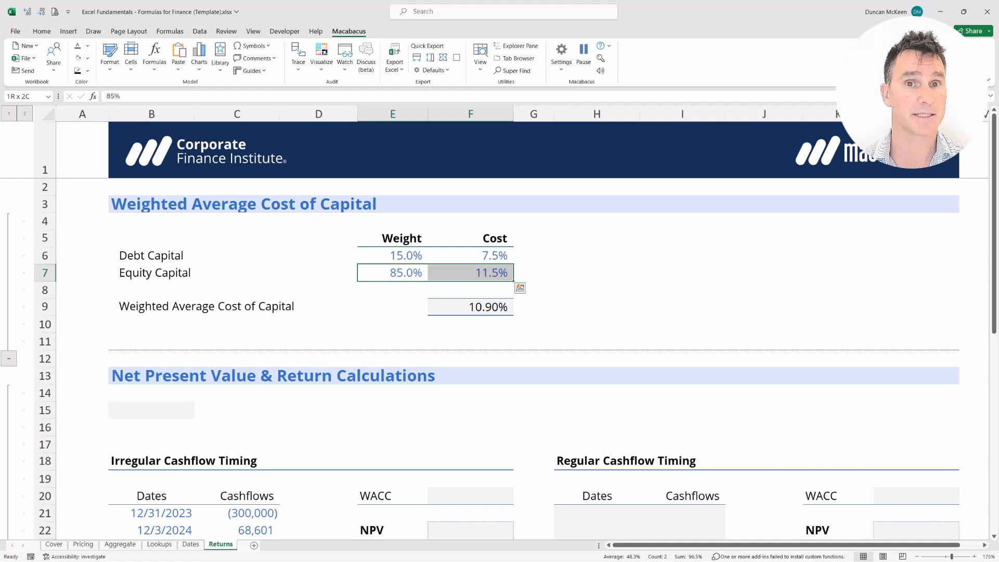
key(Down)
key(Down)
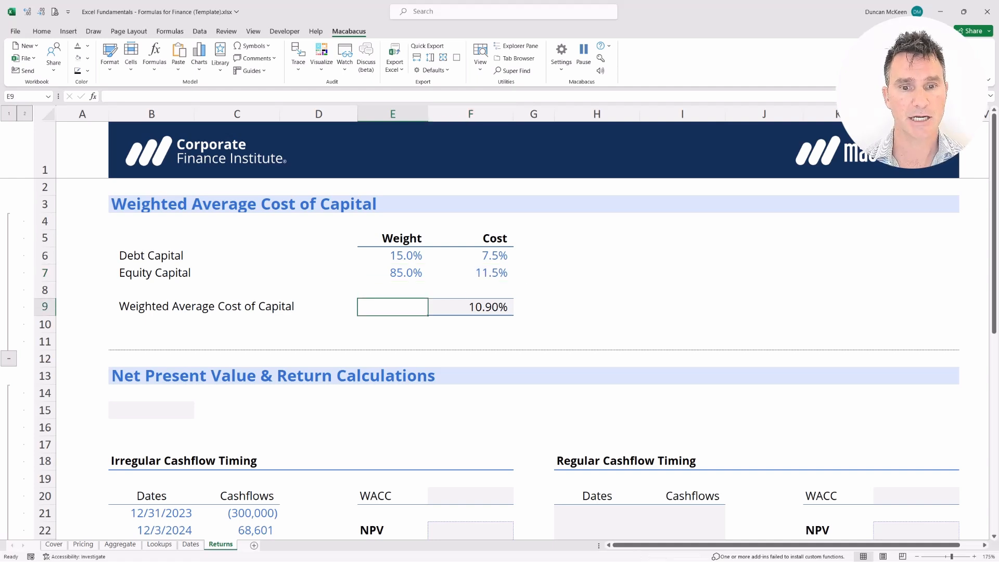
key(shift+Right)
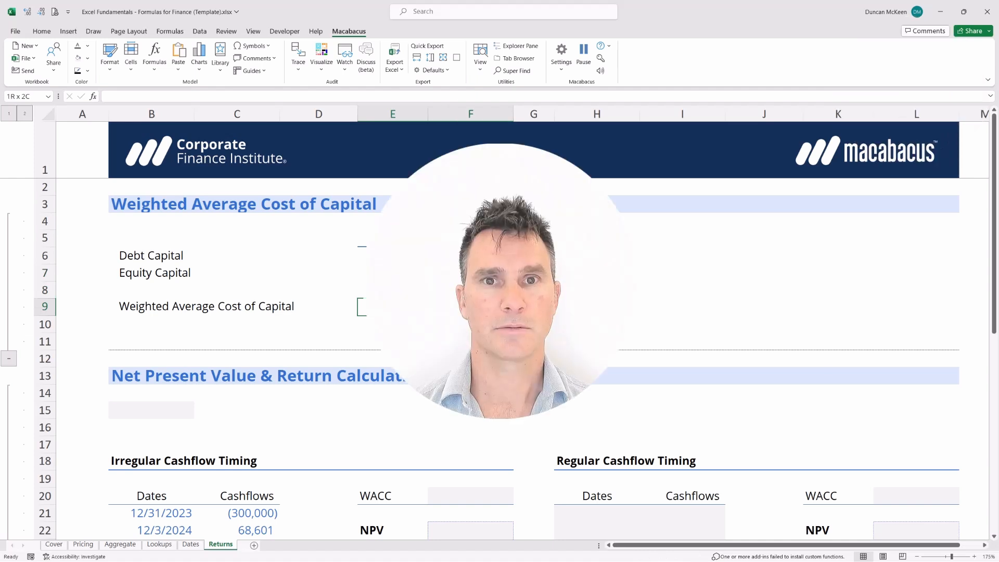
Return to the section heading in row 3 and review the Weighted Average Cost of Capital result in E9:F9
key(ctrl+Left)
key(ctrl+Left)
key(ctrl+Up)
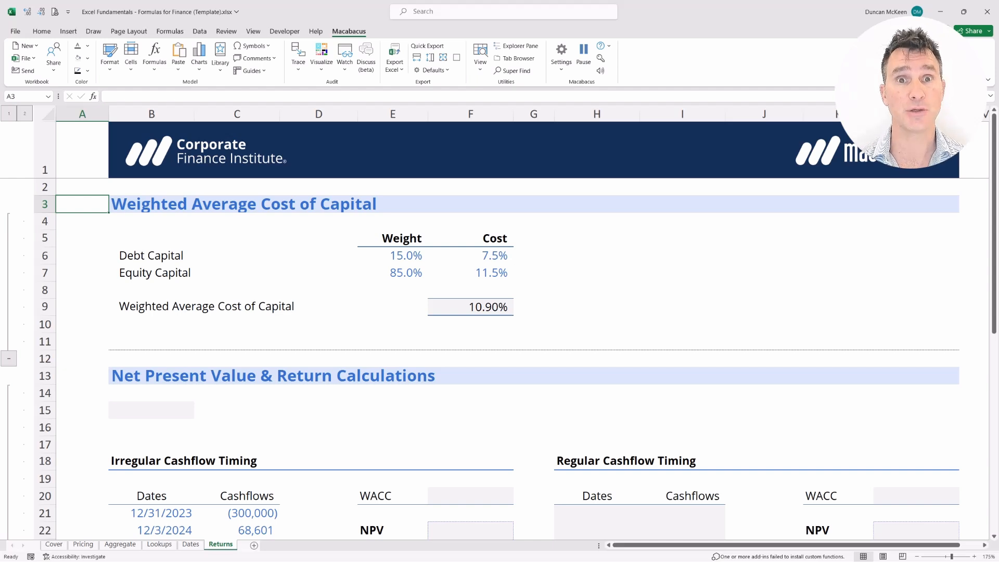
key(Right)
key(Right)
key(Right)
key(Right)
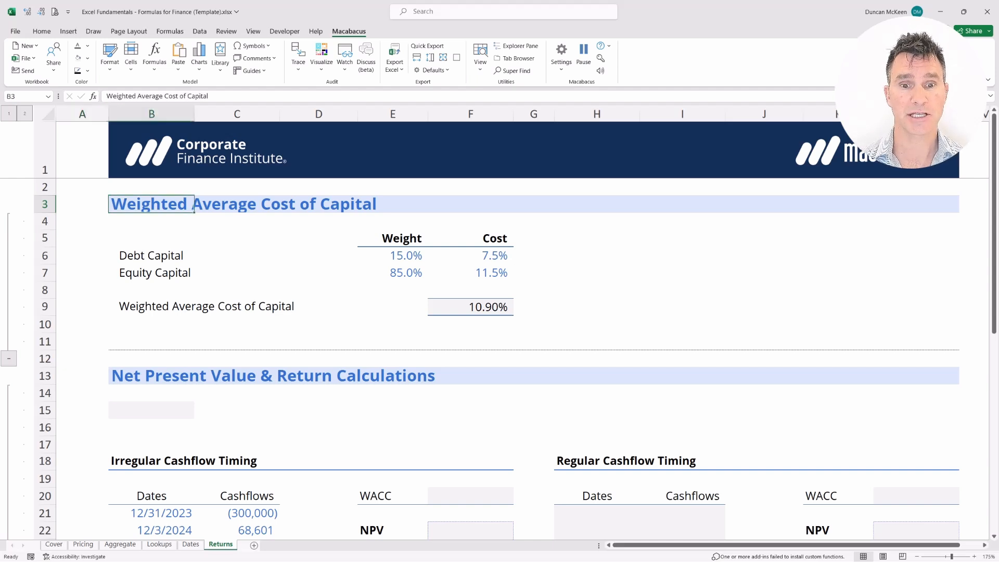
key(Down)
key(Down)
key(Down)
key(Down)
key(Down)
key(Down)
key(shift+Right)
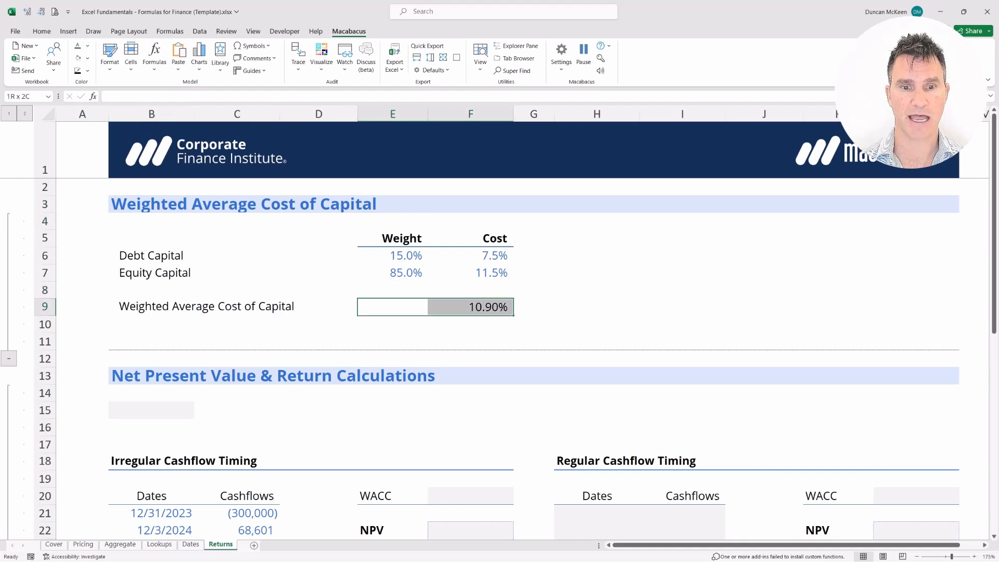
Link the WACC cell F20 under Irregular Cashflow Timing to F9 with the absolute reference =$F$9
key(Down)
key(Down)
key(Down)
key(Down)
key(Down)
key(Down)
key(Down)
key(Down)
key(Down)
key(Down)
key(Down)
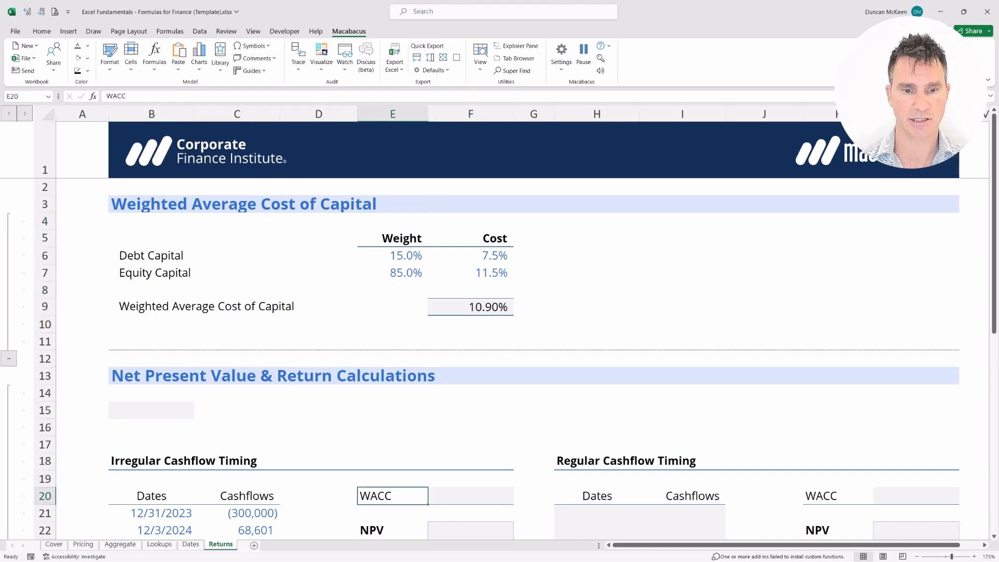
key(shift+Right)
key(Right)
text(=)
key(ctrl+Up)
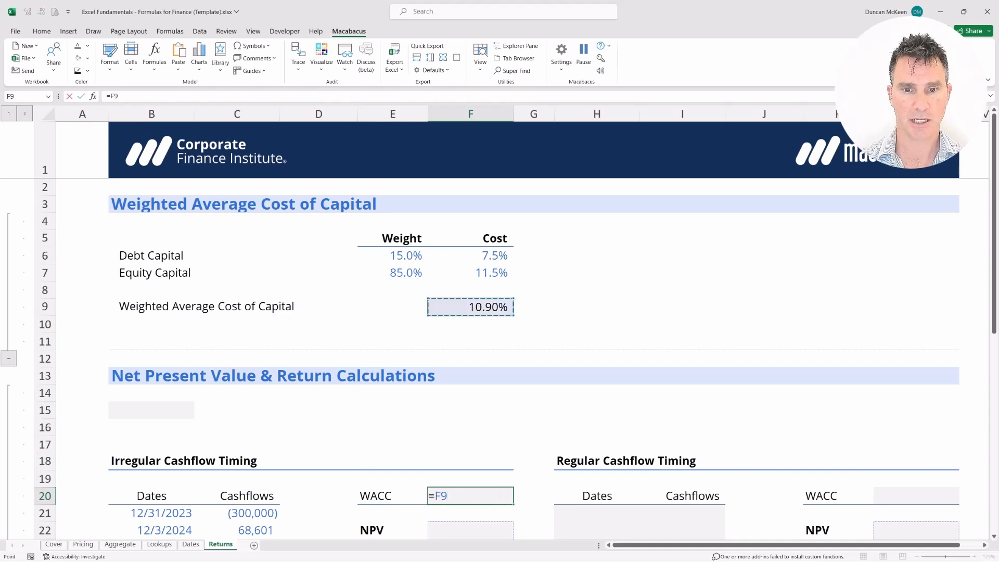
key(F4)
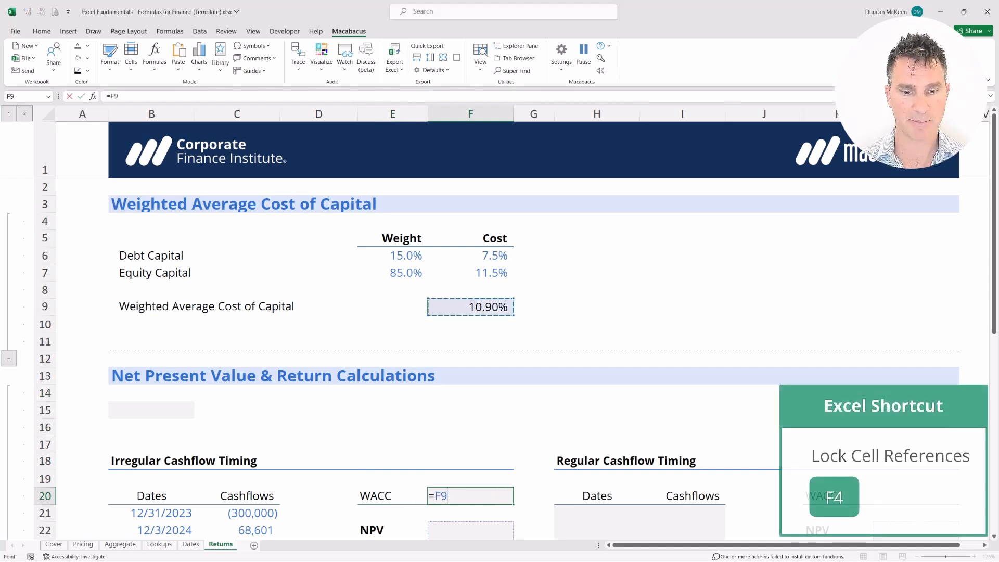
key(Return)
Copy the WACC link from F20 to the Regular Cashflow Timing WACC cell L20
key(Up)
key(Up)
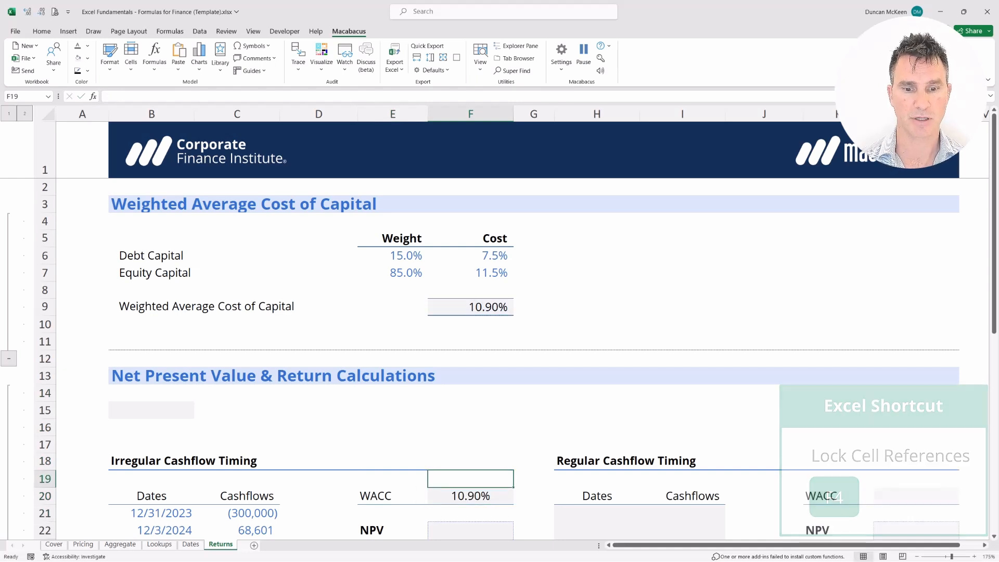
key(shift+Down)
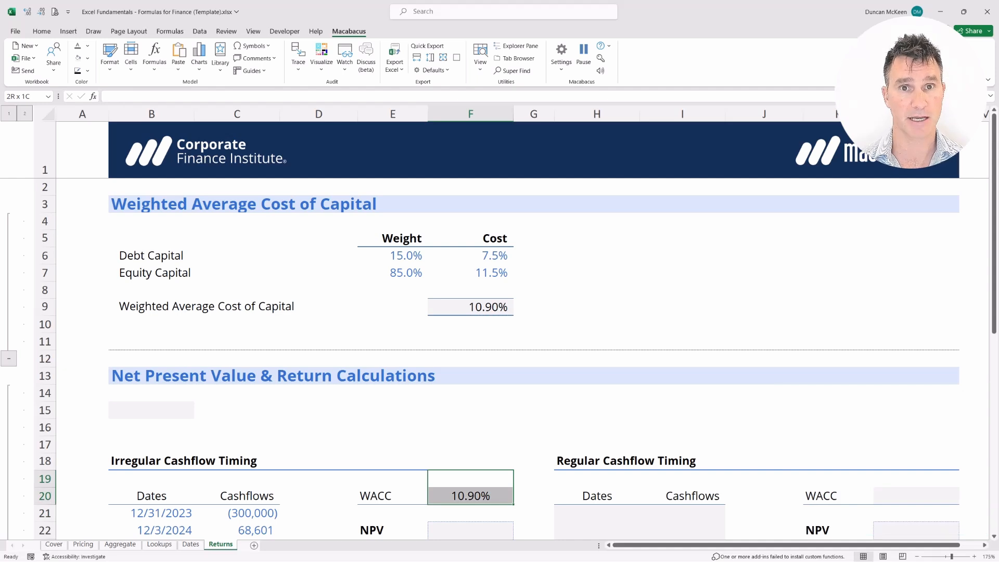
key(shift+Up)
key(ctrl+c)
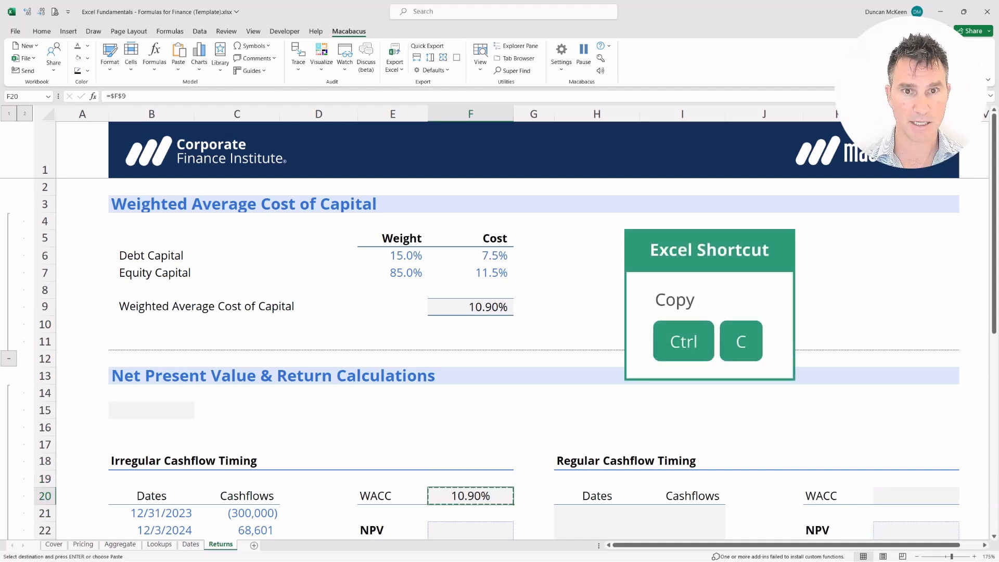
key(Right)
key(Right)
key(Right)
key(Right)
key(Right)
key(Right)
key(ctrl+v)
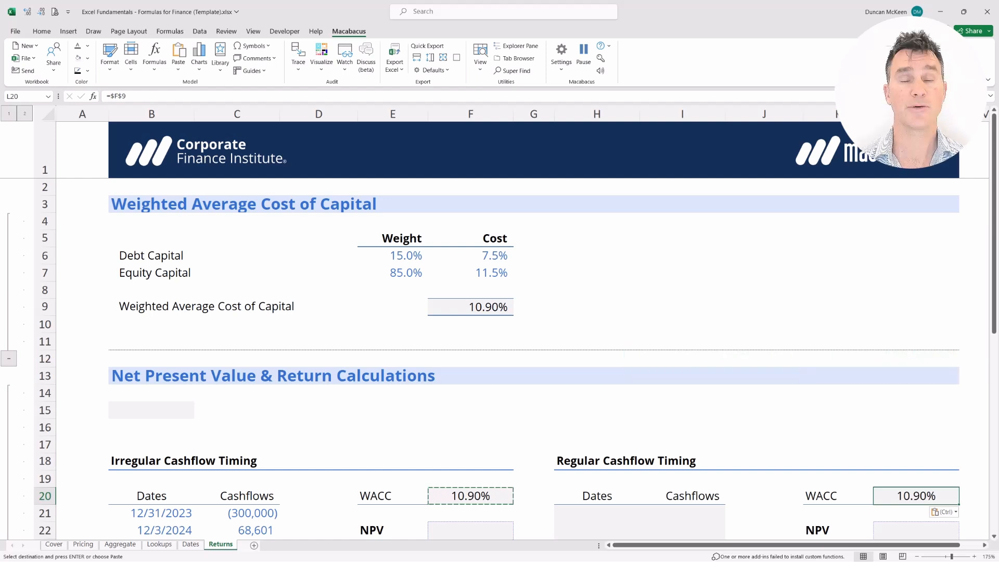
Examine the Net Present Value & Return Calculations section, from the empty note cell B15 down to the first cash flow date in B21
key(Left)
key(Home)
key(ctrl+Up)
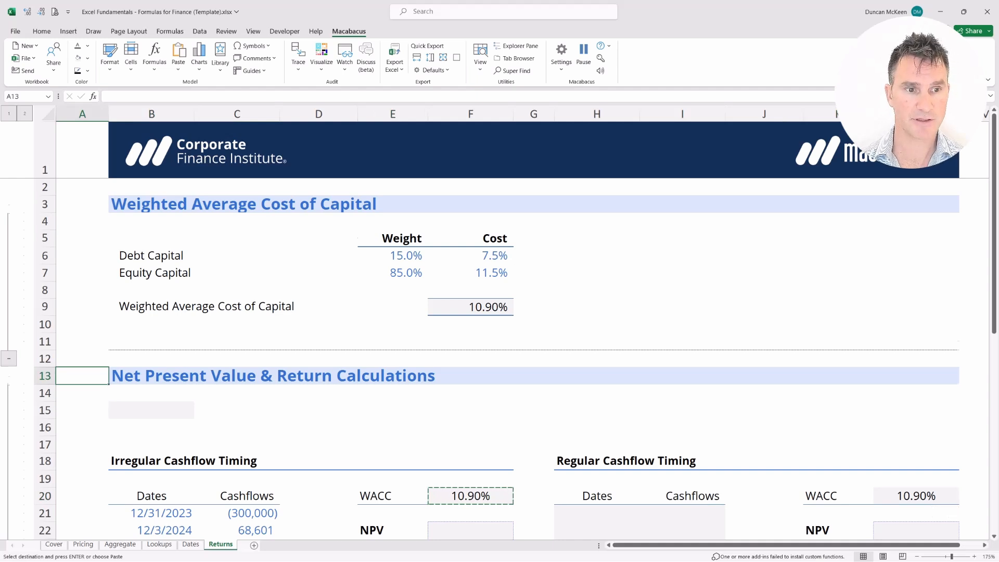
scroll(500, 359, down, 1)
scroll(500, 359, down, 2)
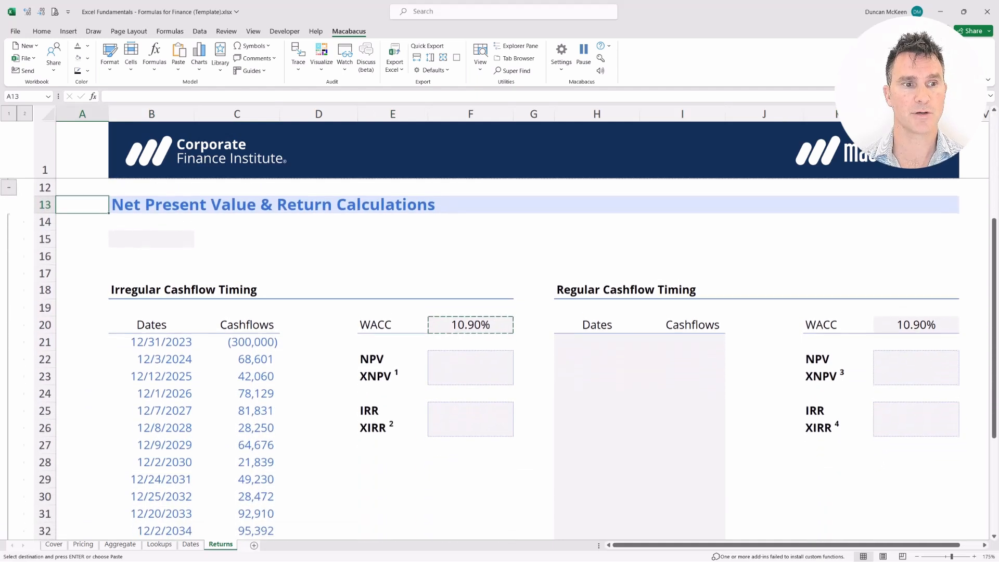
key(Down)
key(Down)
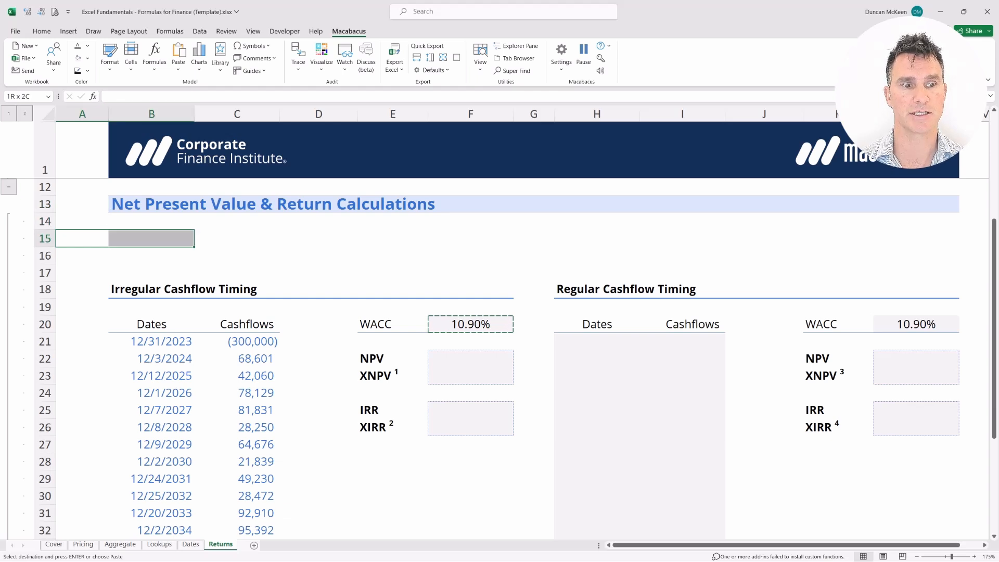
key(Right)
key(Escape)
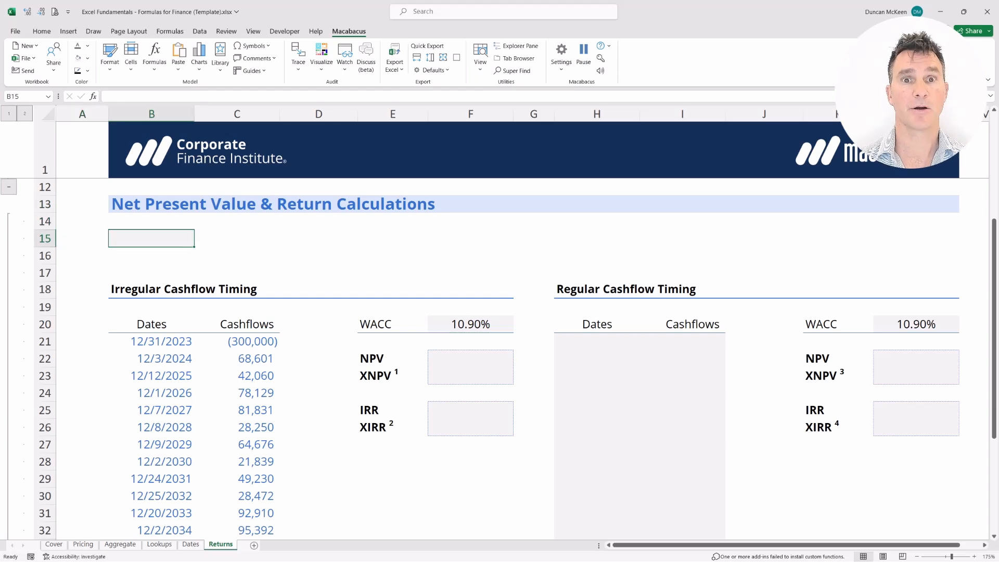
key(Down)
key(Down)
key(Down)
key(Down)
key(Down)
key(Down)
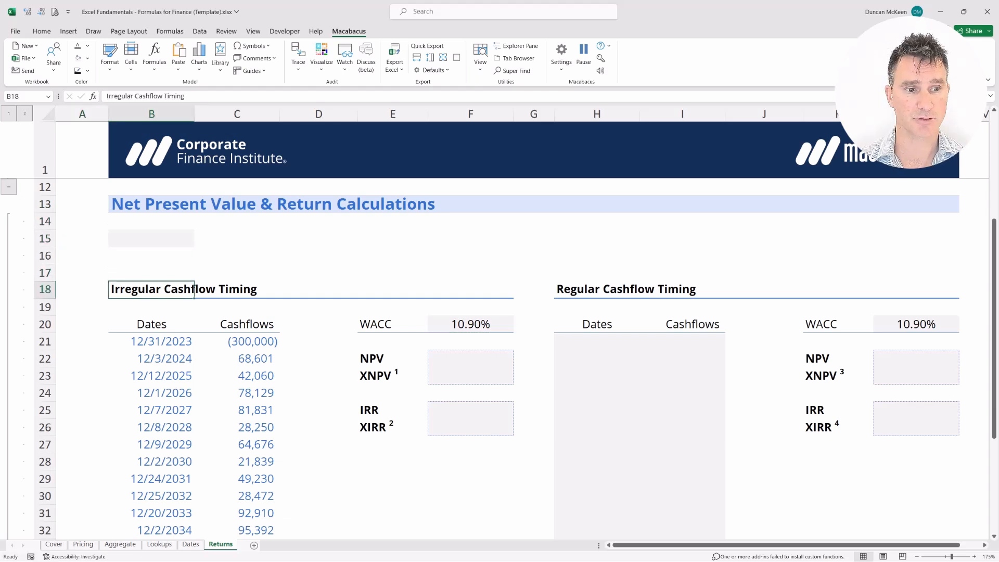
key(Left)
key(shift+Right)
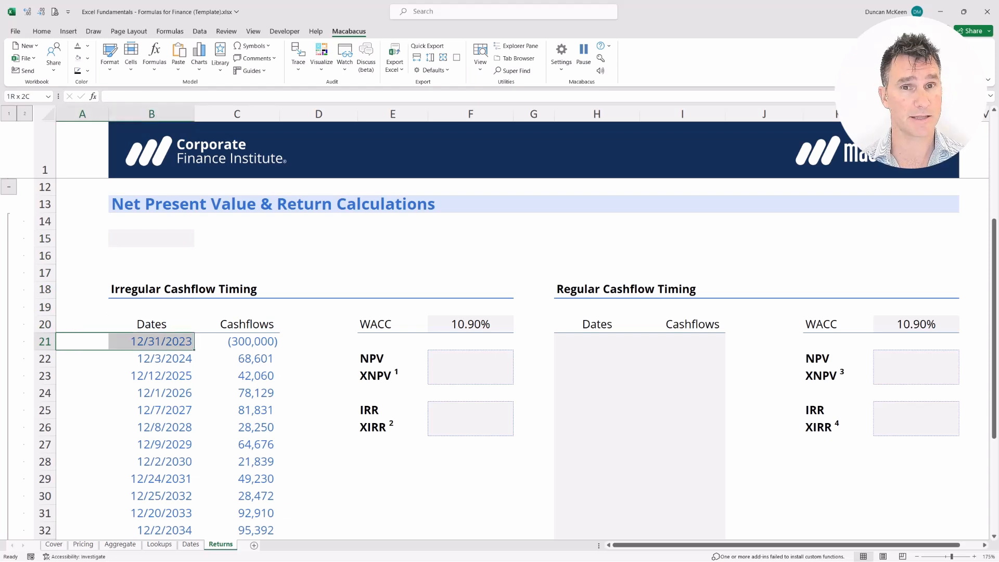
Start a CONCATENATE formula in B15 with the first text "We have assumed a valuation date of "
key(Up)
key(Up)
key(Up)
key(Up)
key(Up)
key(Up)
key(Right)
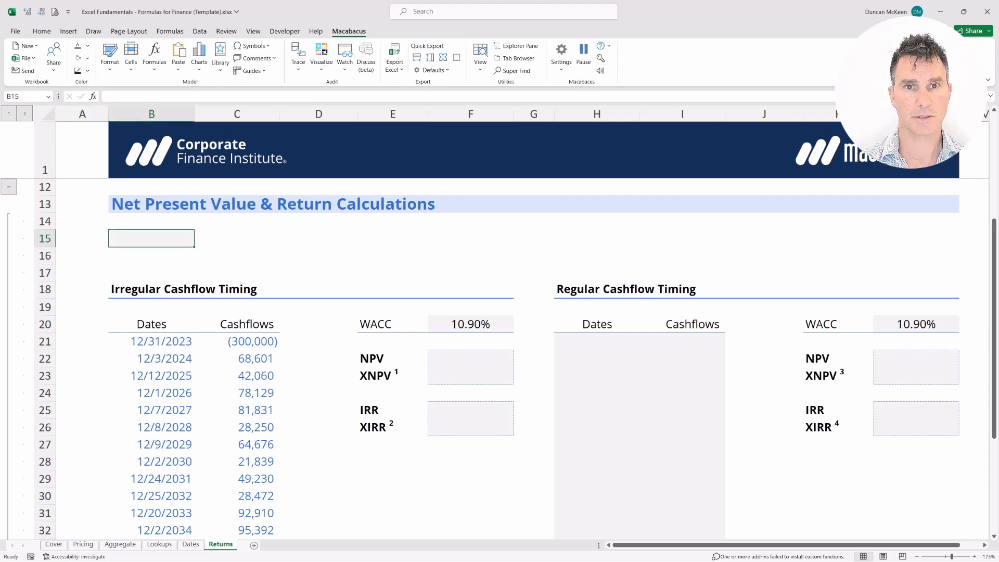
text(=)
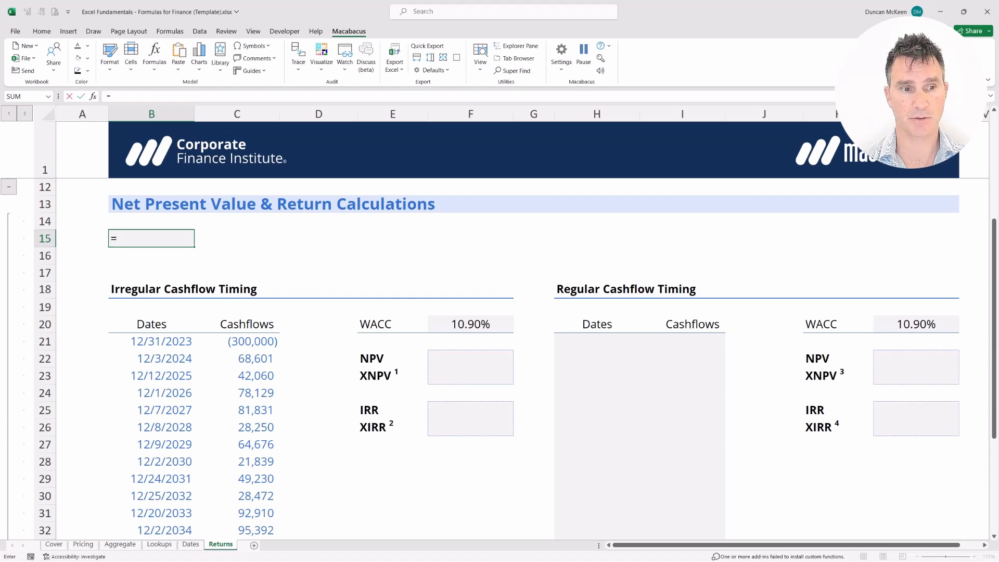
text(conc)
key(Down)
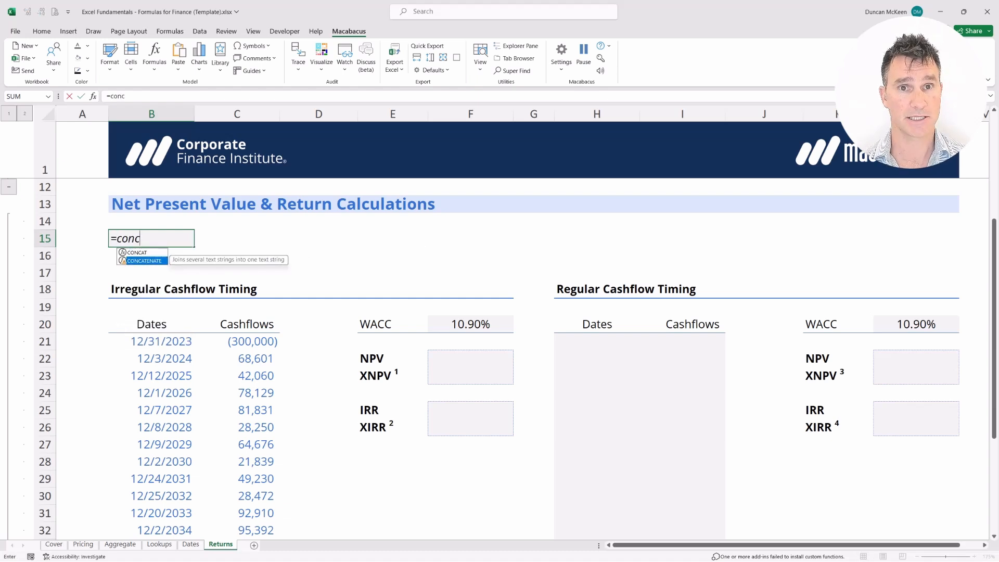
key(Tab)
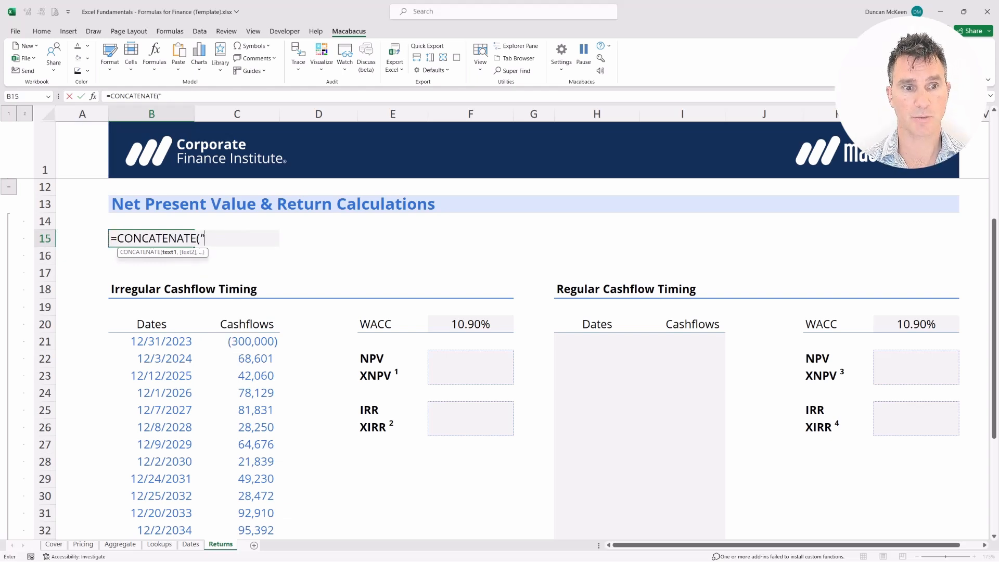
text("We have)
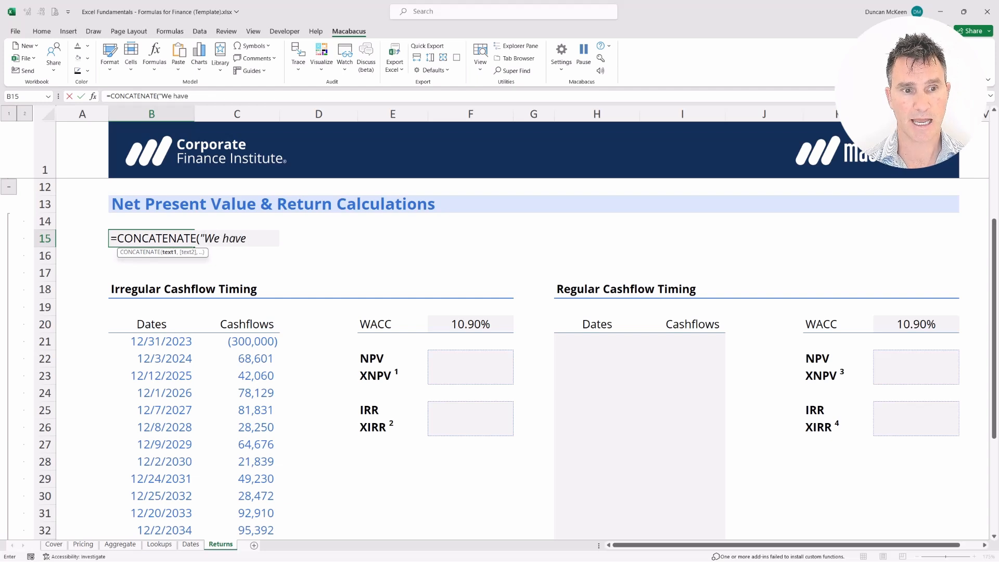
text( assumed a valuation date of ",)
Add the first cash flow date, B21, as the second CONCATENATE argument
key(Down)
key(Down)
key(Down)
key(Down)
key(Down)
key(Down)
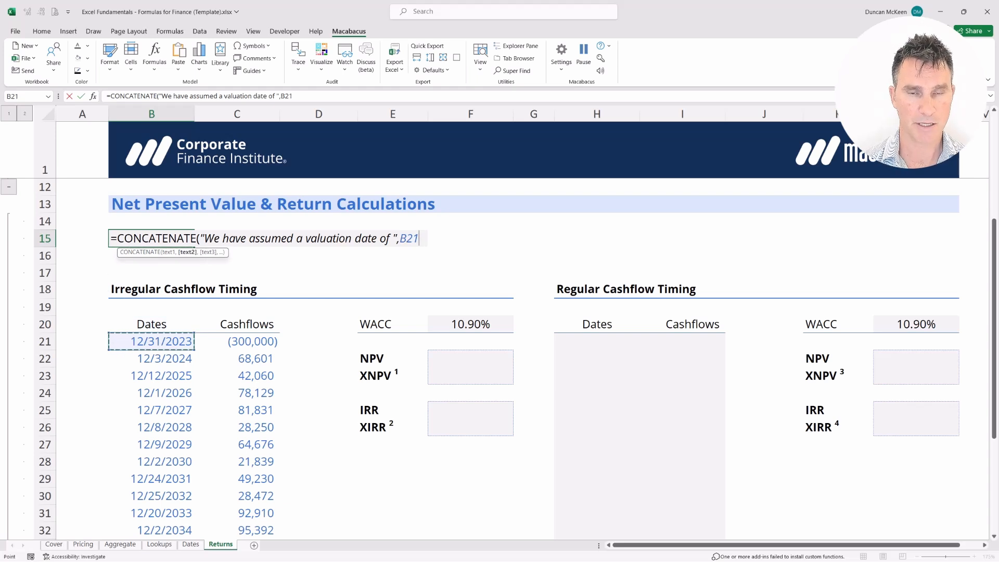
text(,)
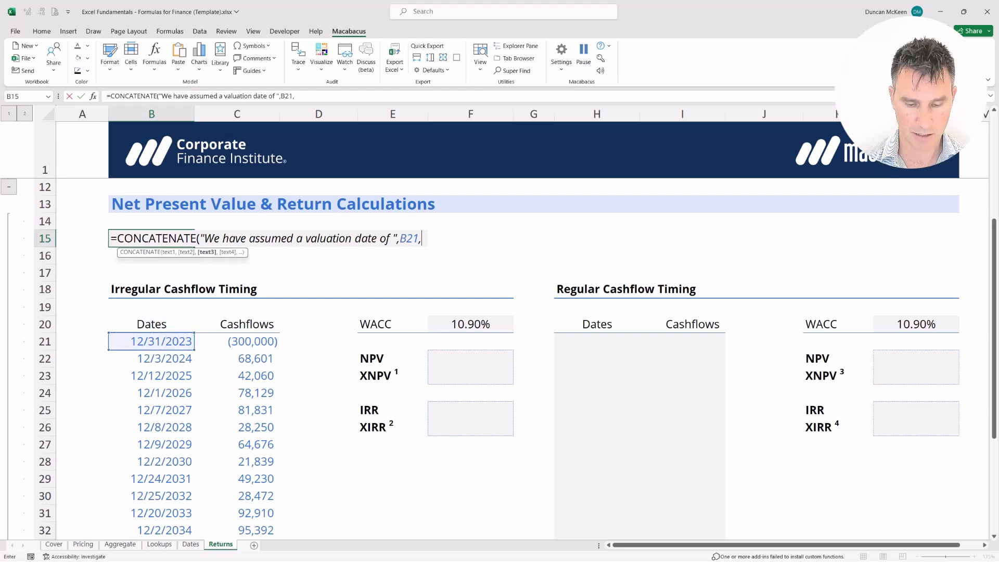
Add " for both examples below." as the third CONCATENATE argument and commit the formula in B15
text(")
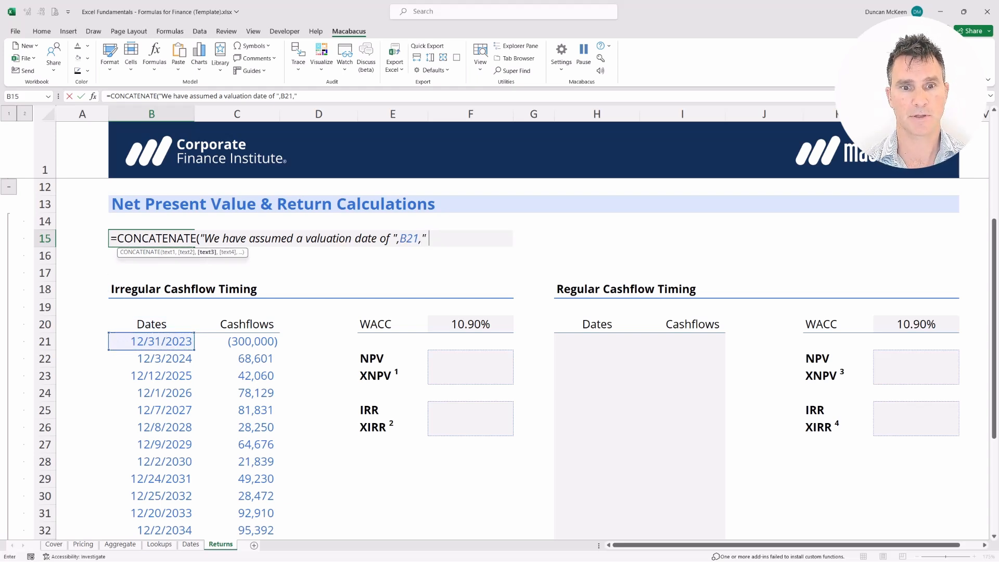
text( for)
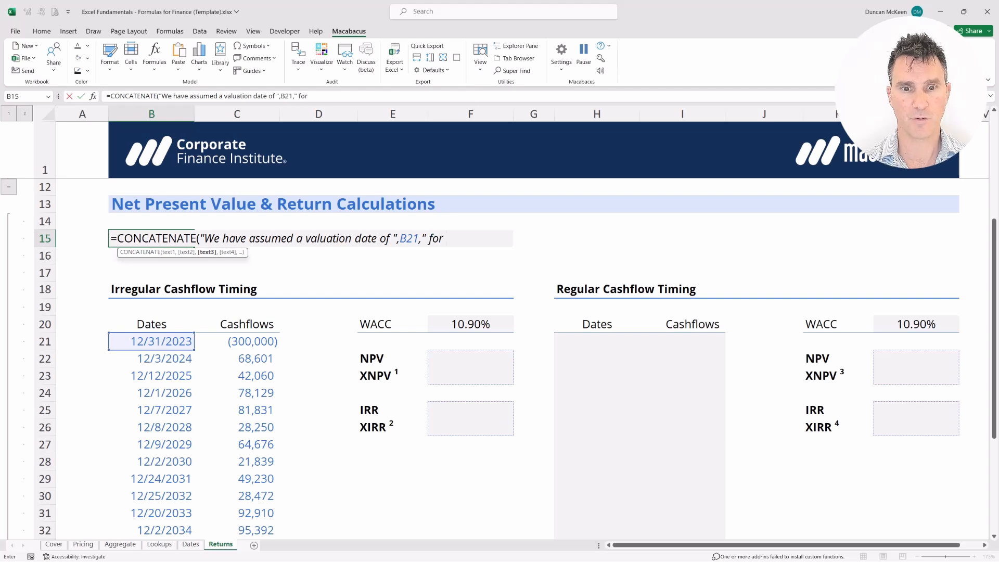
text( both example)
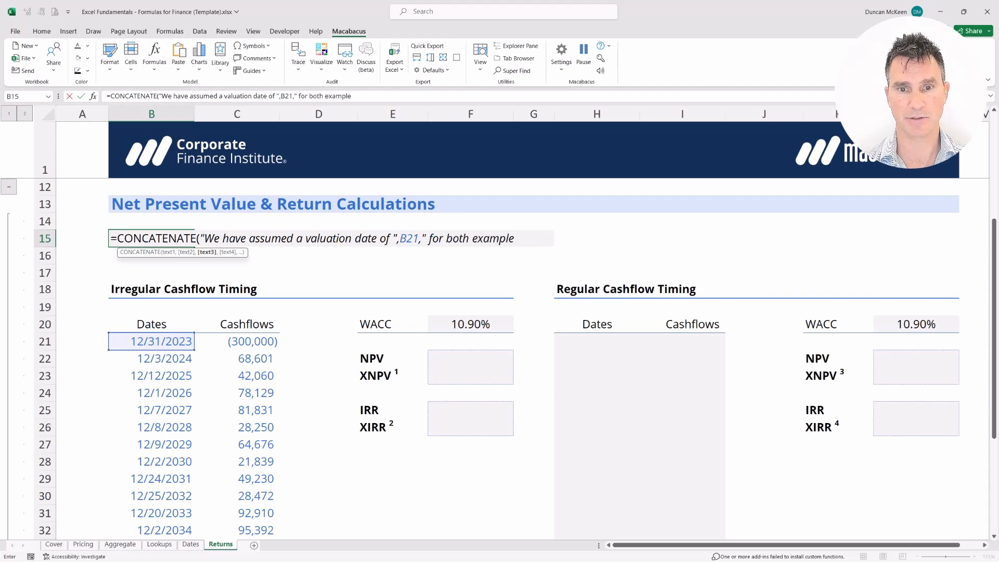
text(s below)
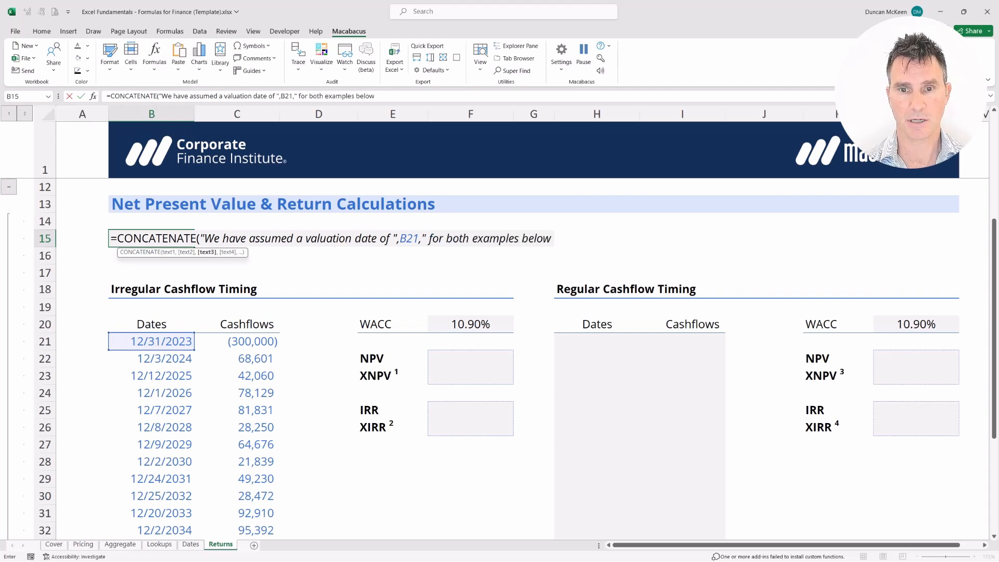
text(.")
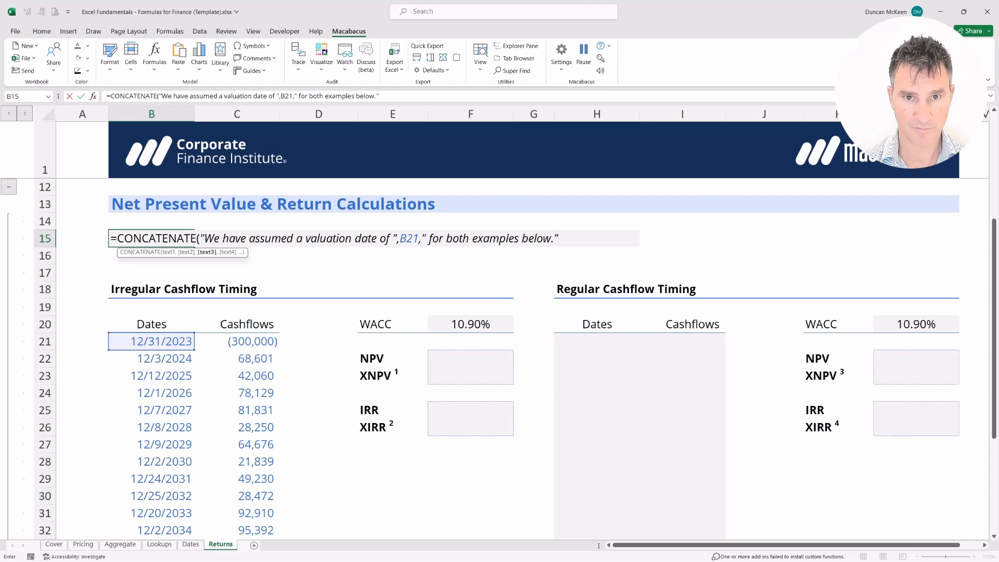
text())
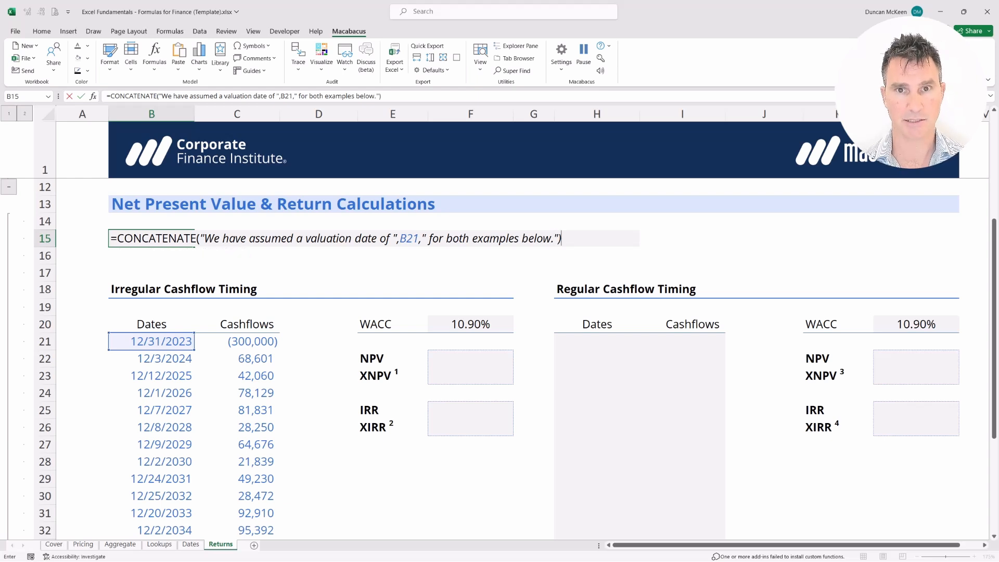
key(Return)
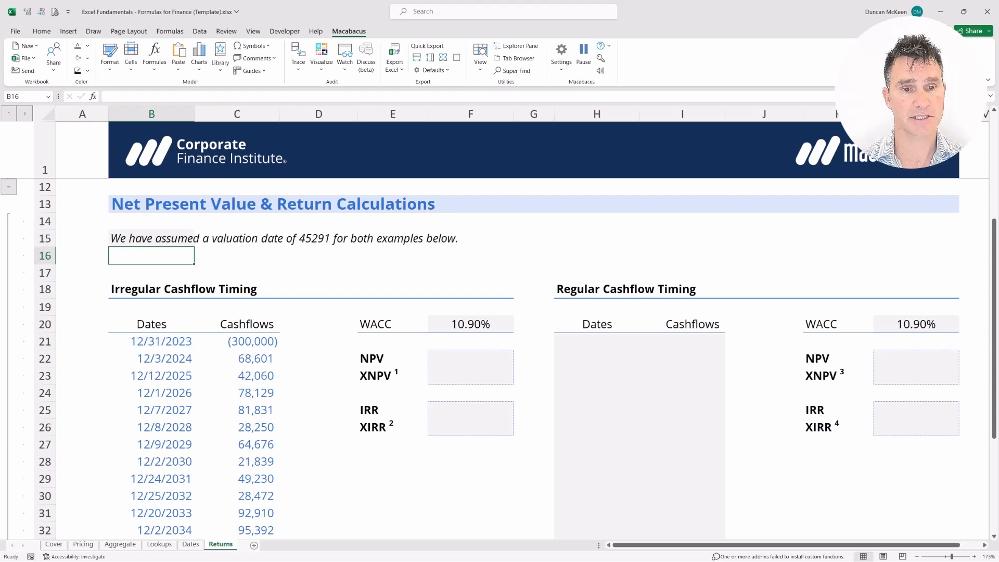
Inspect the valuation date sentence across row 15, checking how the date is displayed
key(shift+Up)
key(shift+Right)
key(shift+Right)
key(shift+Right)
key(shift+Right)
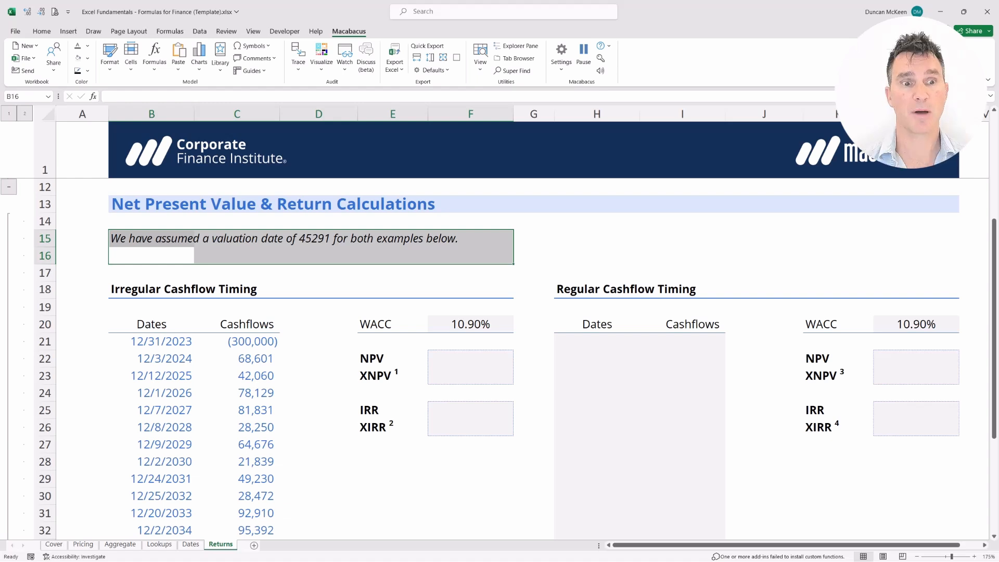
key(Left)
key(Right)
Wrap the B21 reference in the B15 CONCATENATE formula in a TEXT function, ready for its format argument
key(Up)
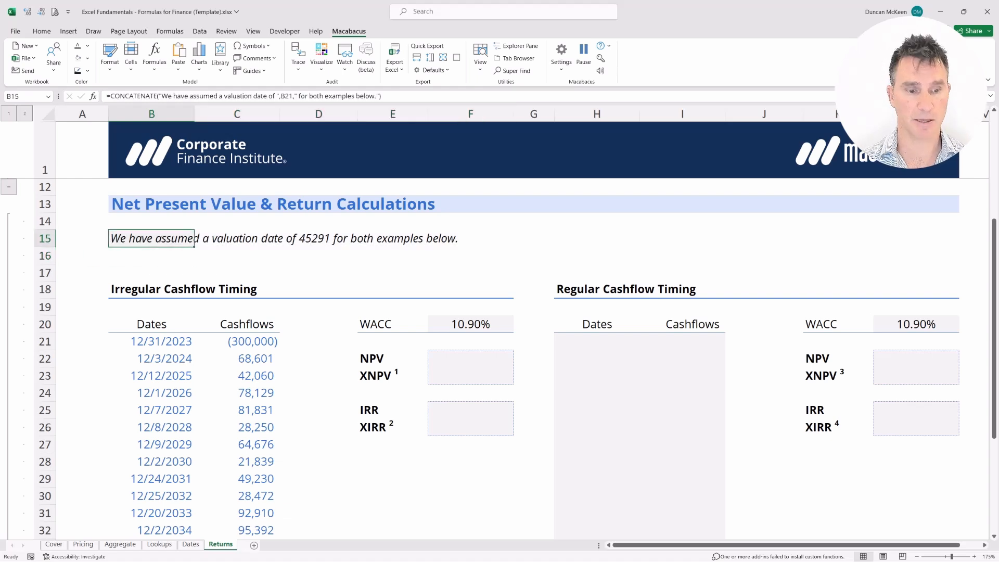
key(F2)
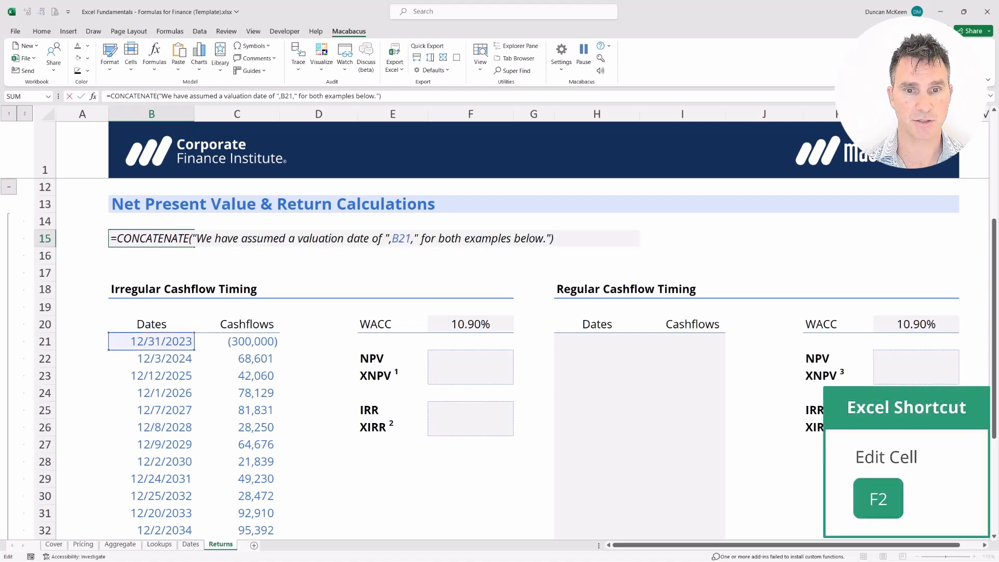
key(ctrl+Left)
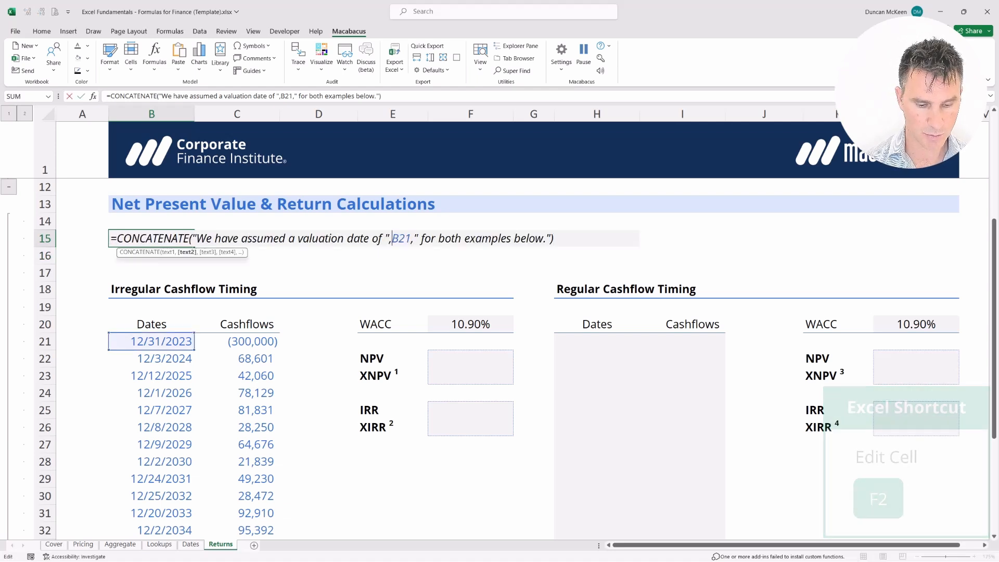
text(TEXT)
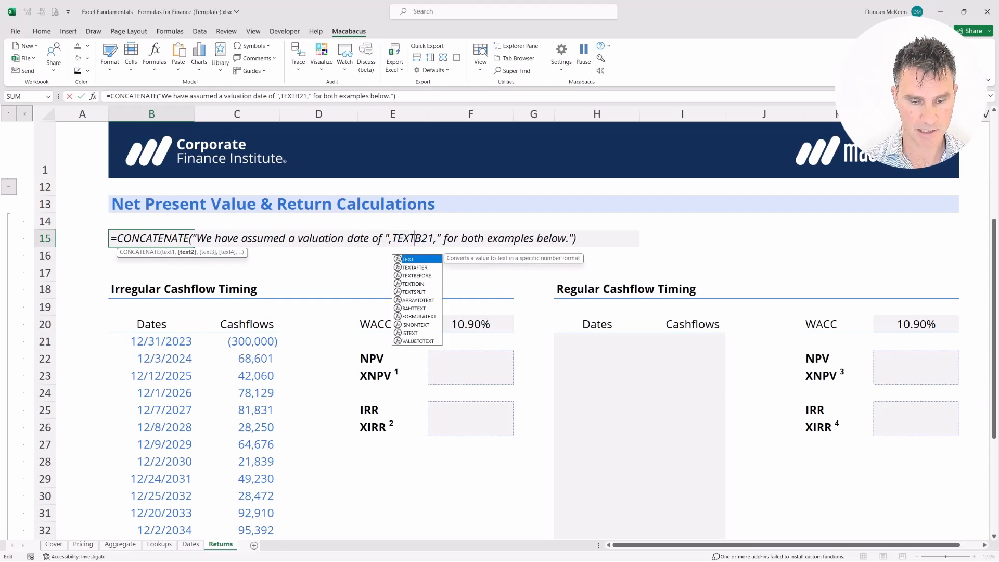
text(()
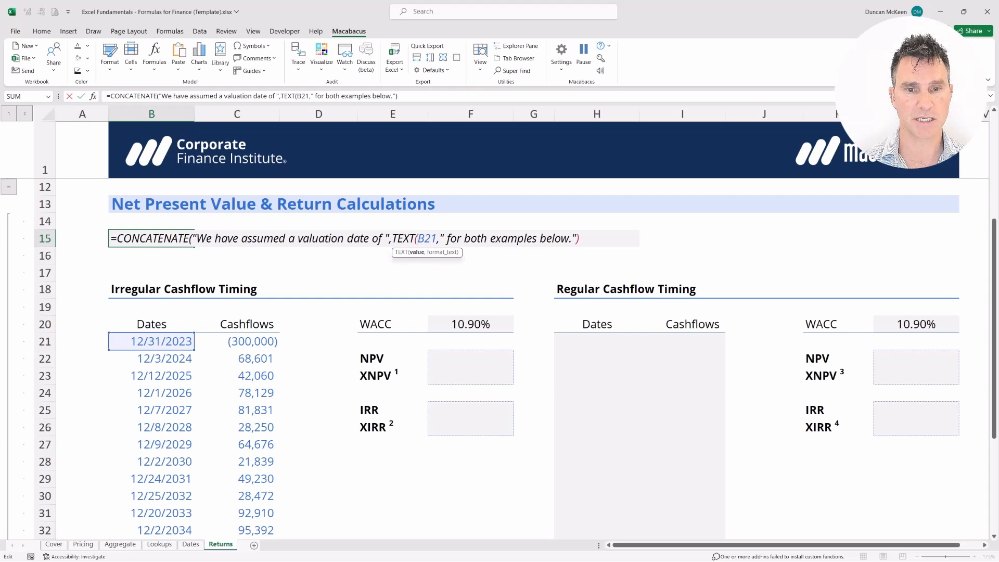
text(,)
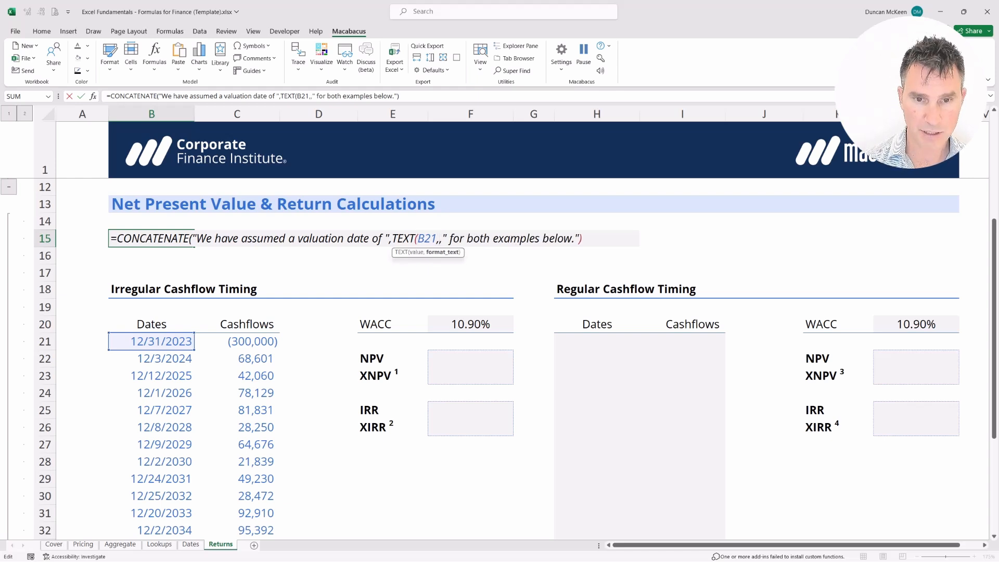
Enter "mmmm d, yyy" as the TEXT format, close the function and commit the B15 formula
text(")
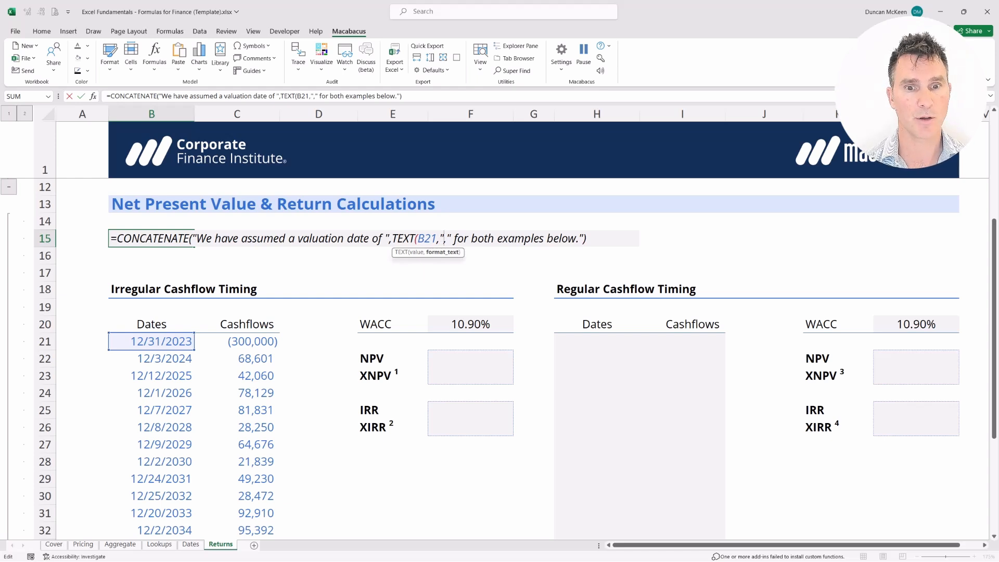
text(mmmm)
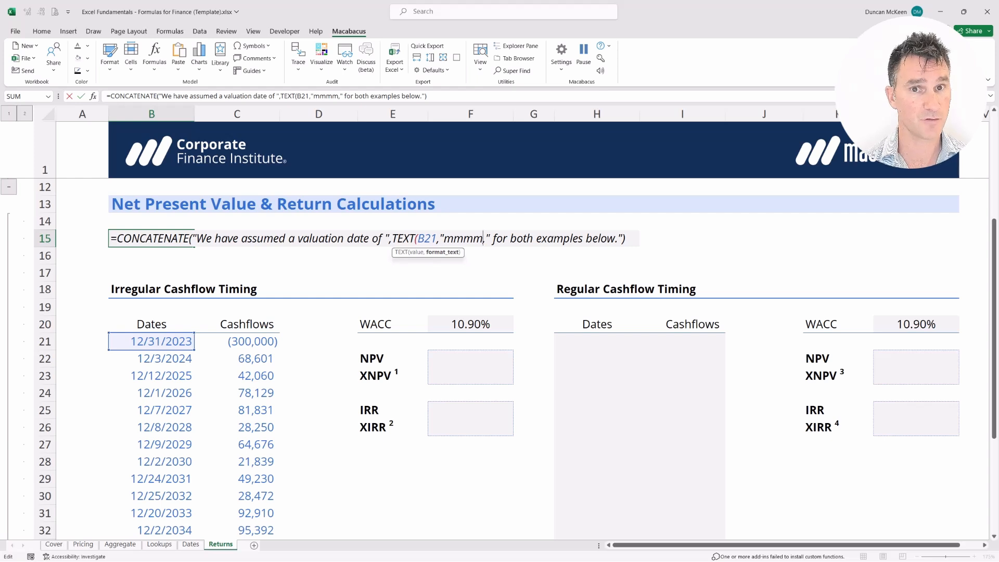
text( d)
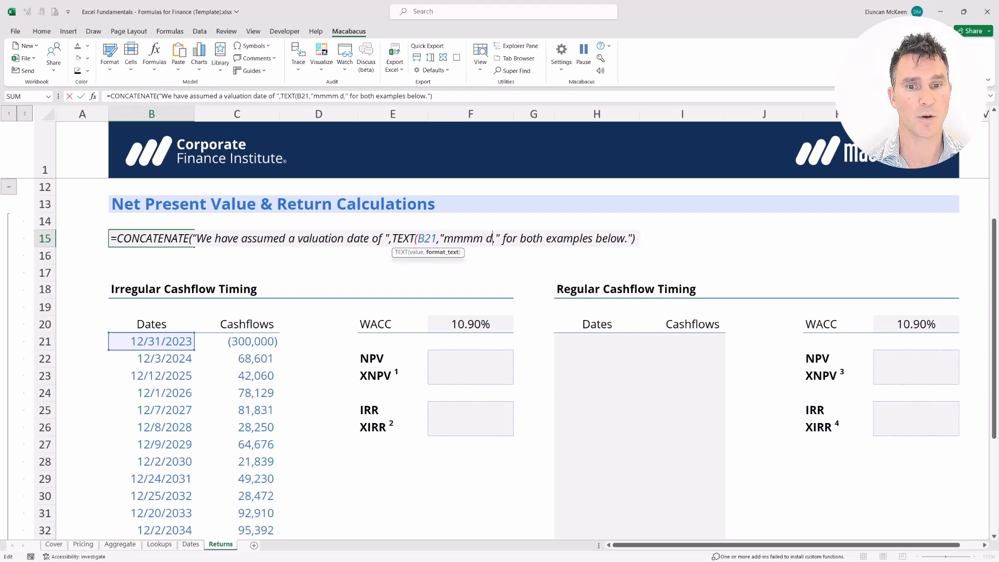
text(, )
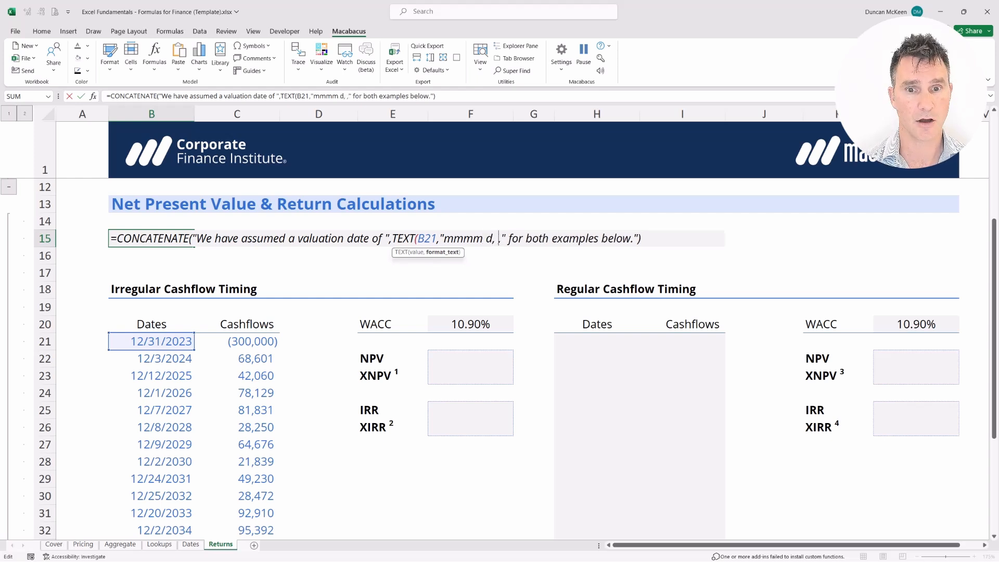
text(yyy)
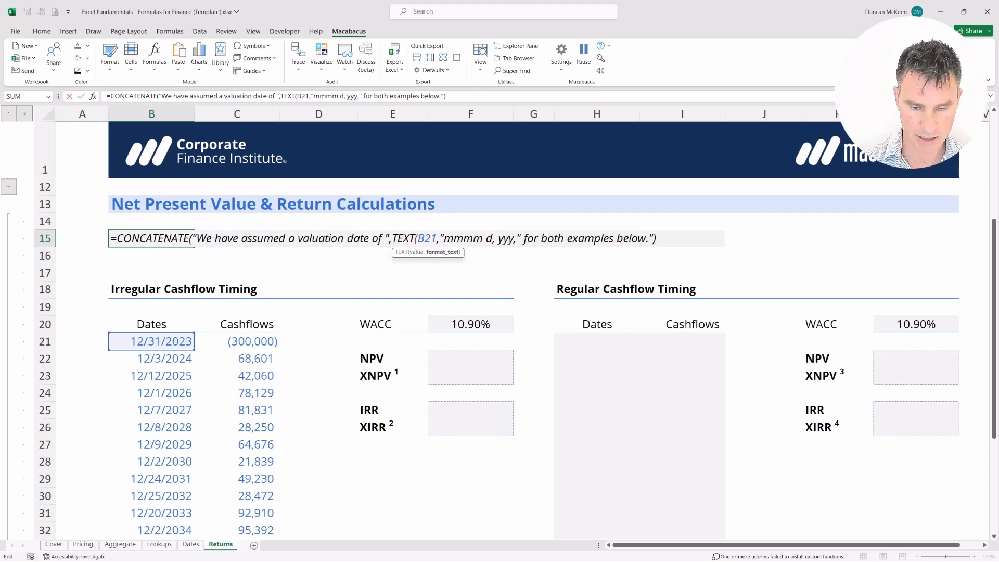
text(")
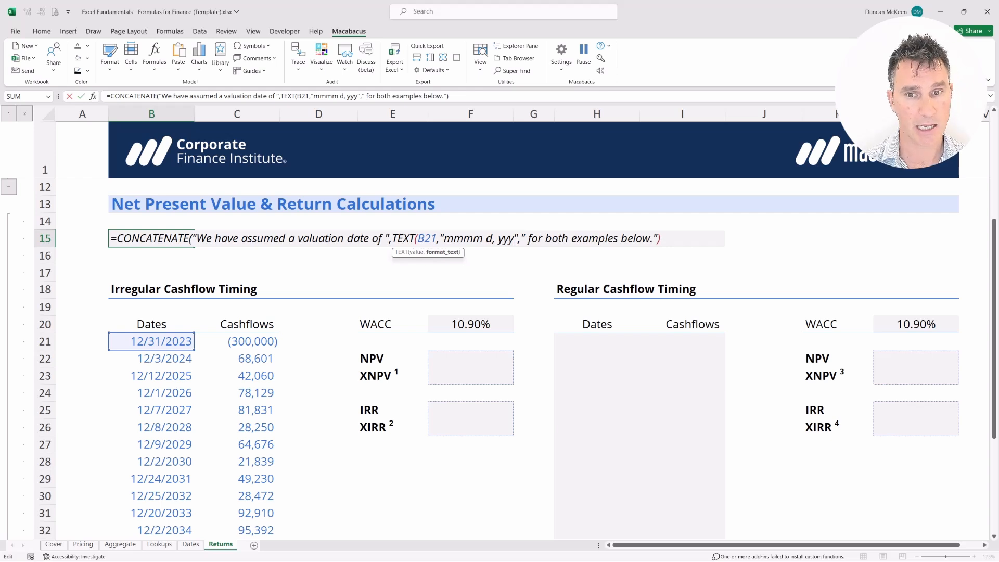
text())
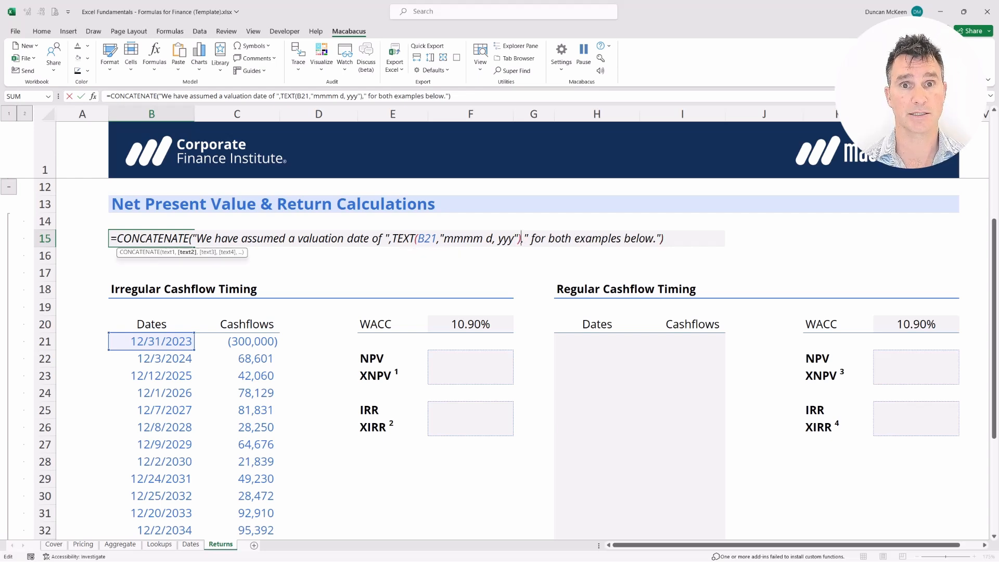
key(Return)
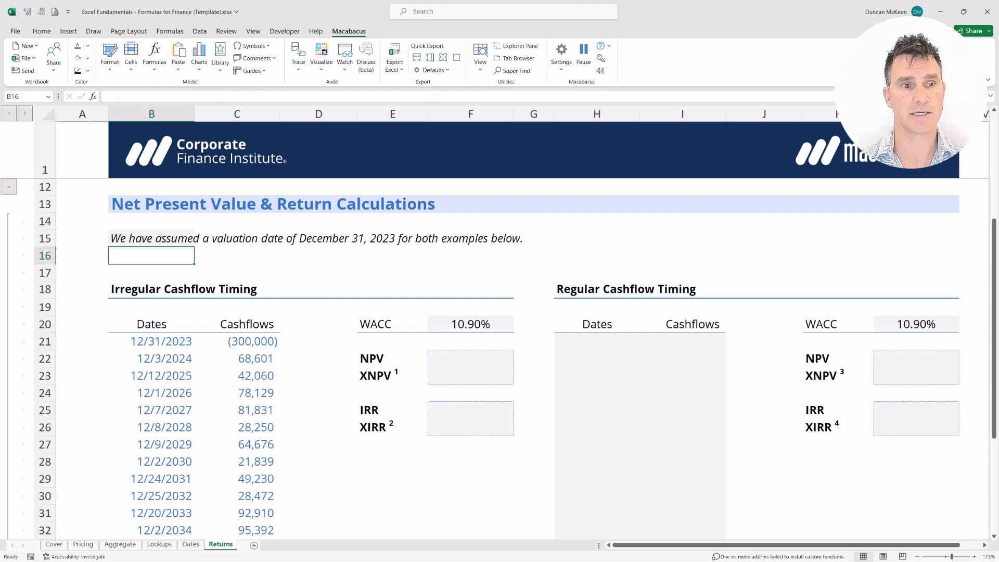
Examine the valuation date sentence across row 15 and compare its date with the first cash flow date in B21
key(shift+Up)
key(shift+Right)
key(shift+Right)
key(shift+Right)
key(shift+Right)
key(shift+Right)
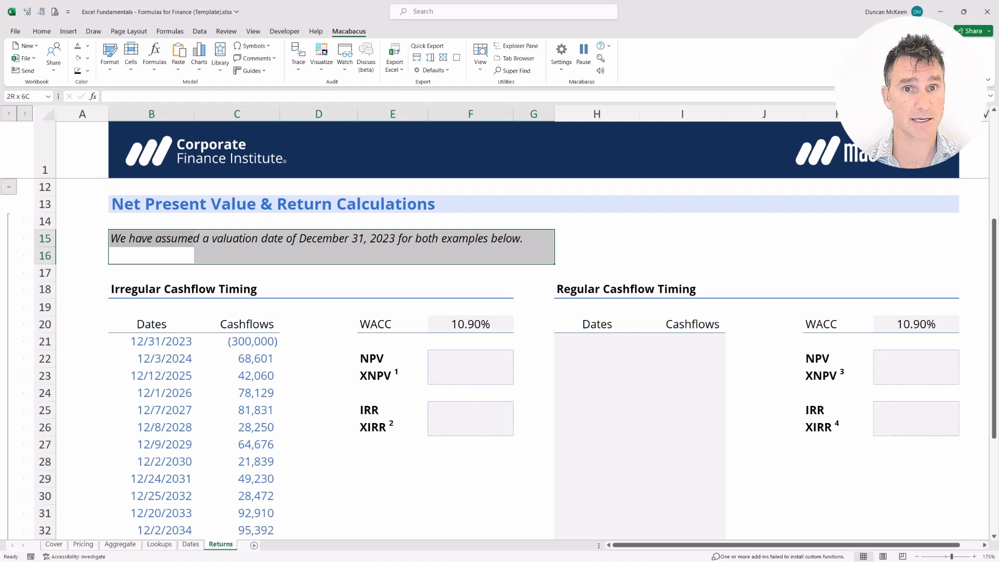
key(Down)
key(Down)
key(Down)
key(Down)
key(Down)
key(Left)
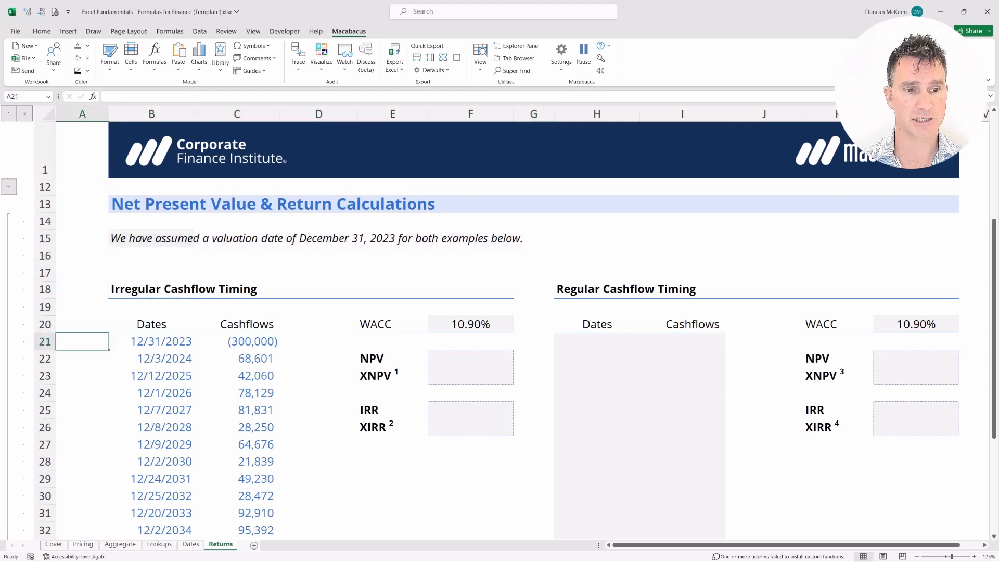
key(shift+Right)
key(Up)
key(Up)
key(Up)
key(Up)
key(Up)
key(Up)
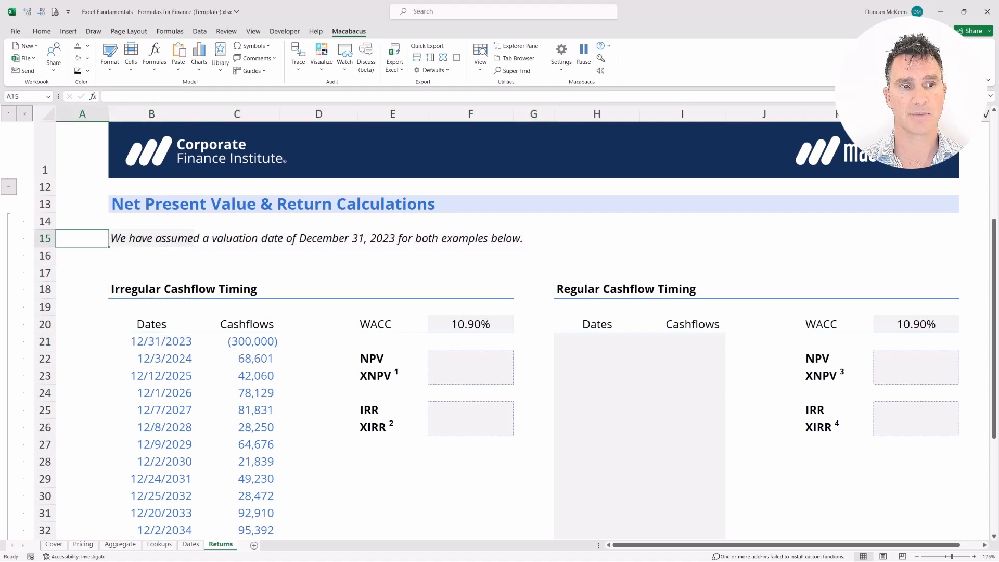
key(shift+Down)
key(shift+Right)
key(shift+Right)
key(shift+Right)
key(shift+Right)
key(shift+Right)
key(shift+Right)
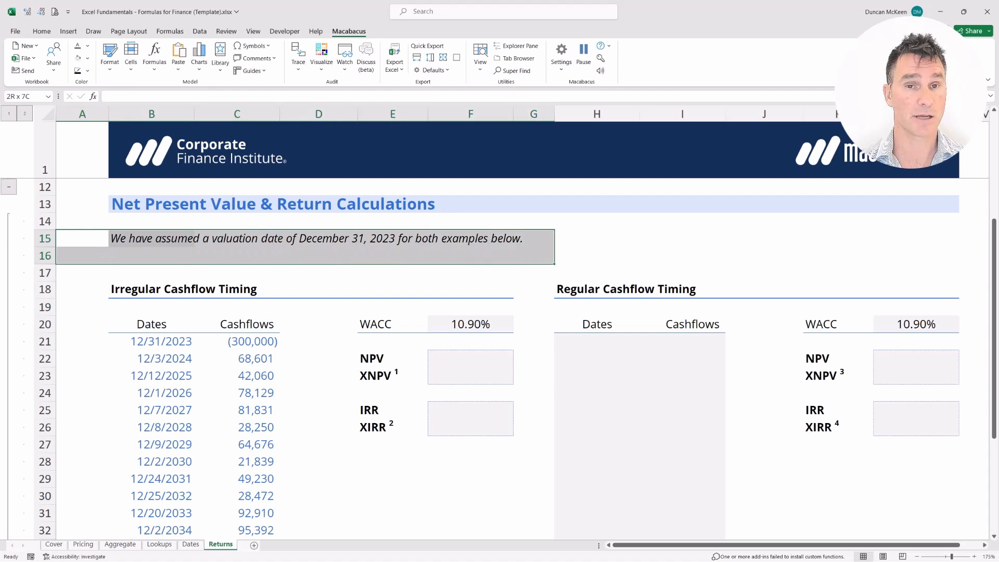
Inspect the date format argument of the TEXT function inside the B15 formula and leave the formula as it is
key(Right)
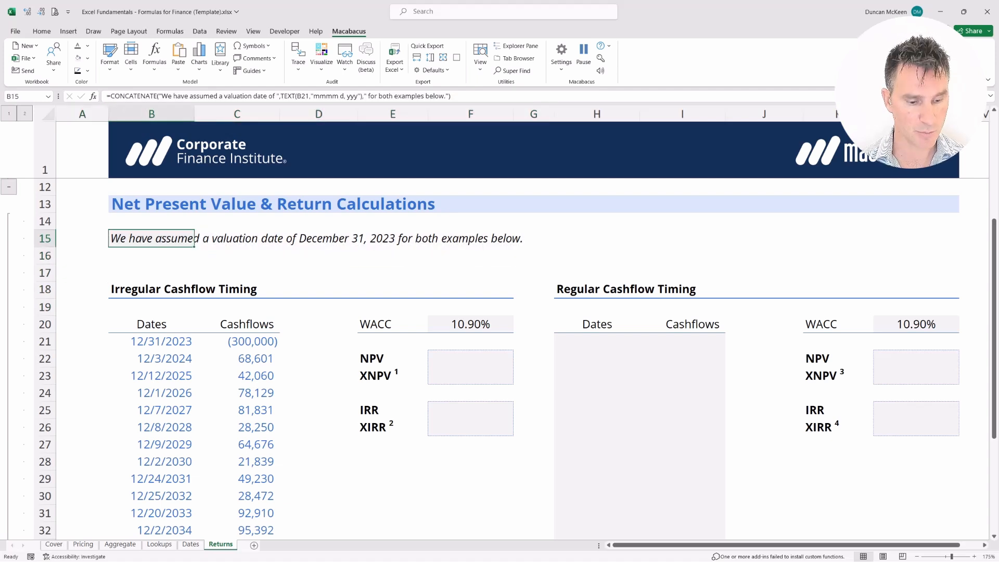
key(F2)
key(Left)
key(Left)
key(Left)
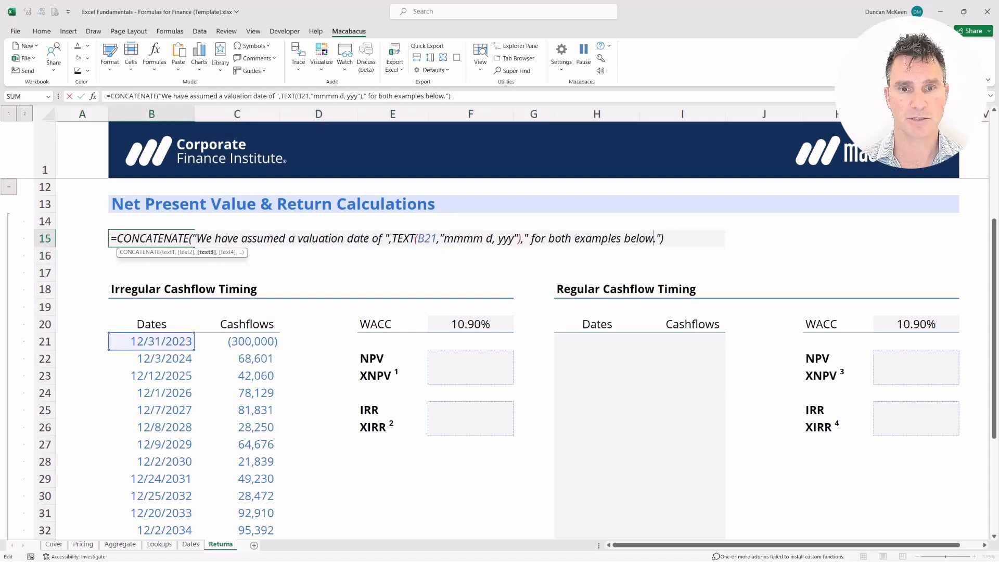
key(ctrl+Left)
key(ctrl+Left)
key(ctrl+Left)
key(ctrl+Left)
key(shift+Right)
key(shift+Right)
key(shift+Right)
key(shift+Right)
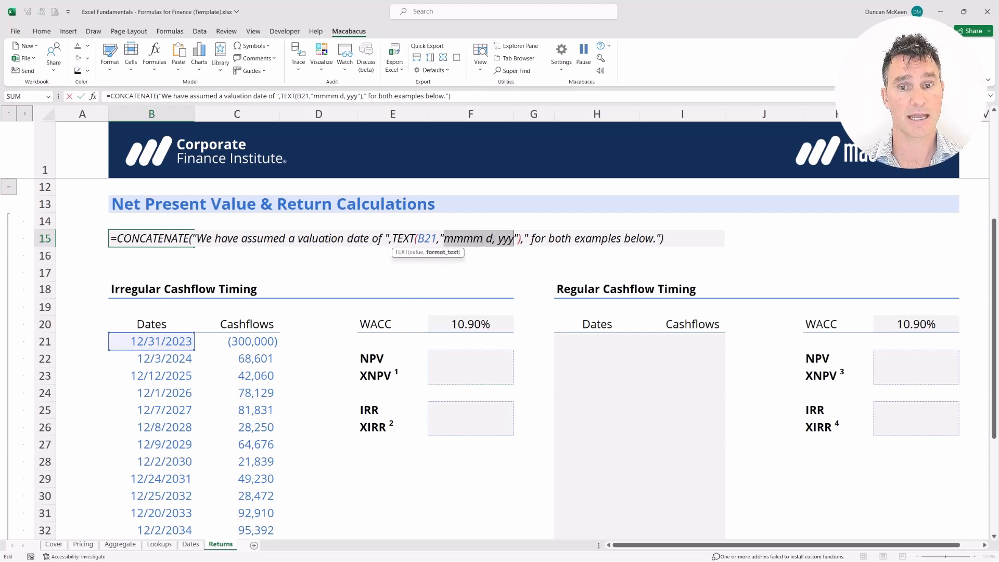
key(Return)
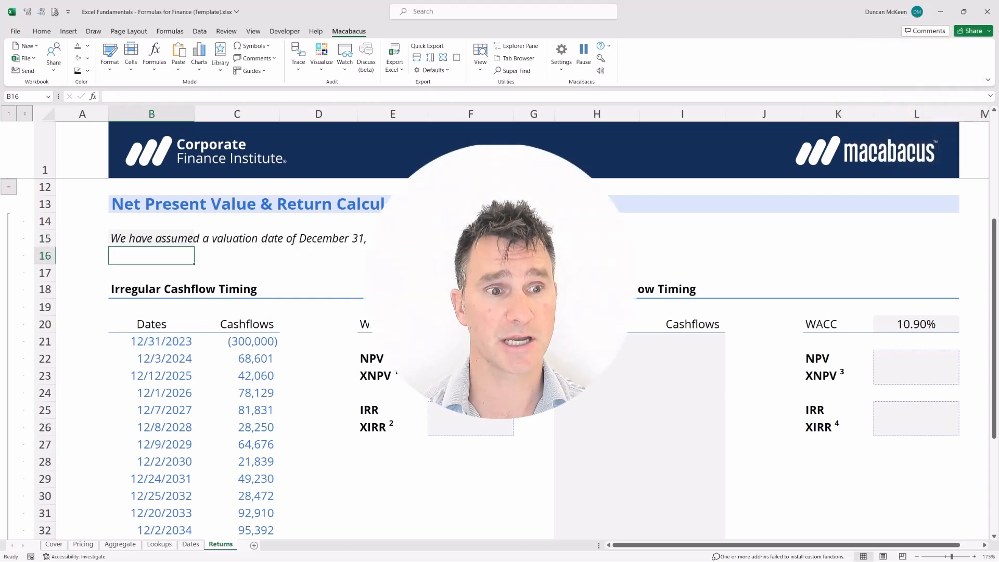
key(Left)
key(Up)
key(Up)
key(Up)
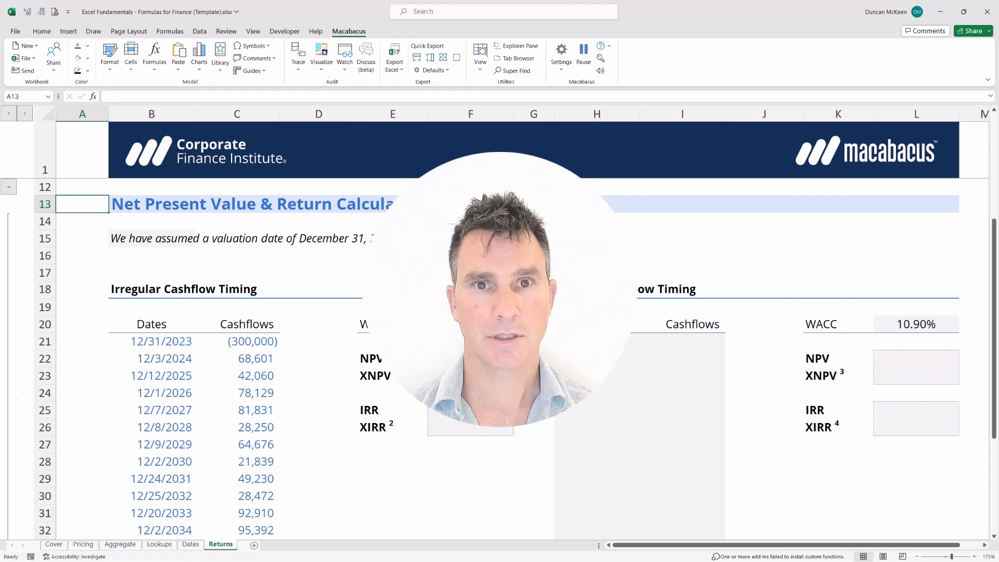
Review the irregular cash flow amounts in C21:C32, starting from the initial outflow
key(Down)
key(Down)
key(Down)
key(Down)
key(Down)
key(Down)
key(Down)
key(Down)
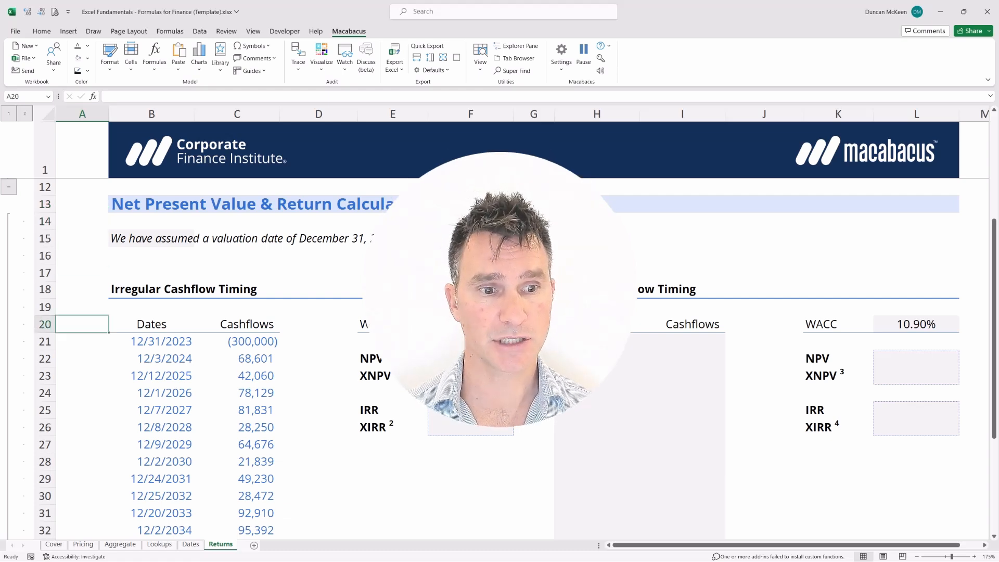
key(Right)
key(Right)
key(shift+Down)
key(shift+Down)
key(shift+Down)
key(shift+Down)
key(shift+Down)
key(shift+Down)
key(shift+Down)
key(shift+Down)
key(shift+Down)
key(shift+Down)
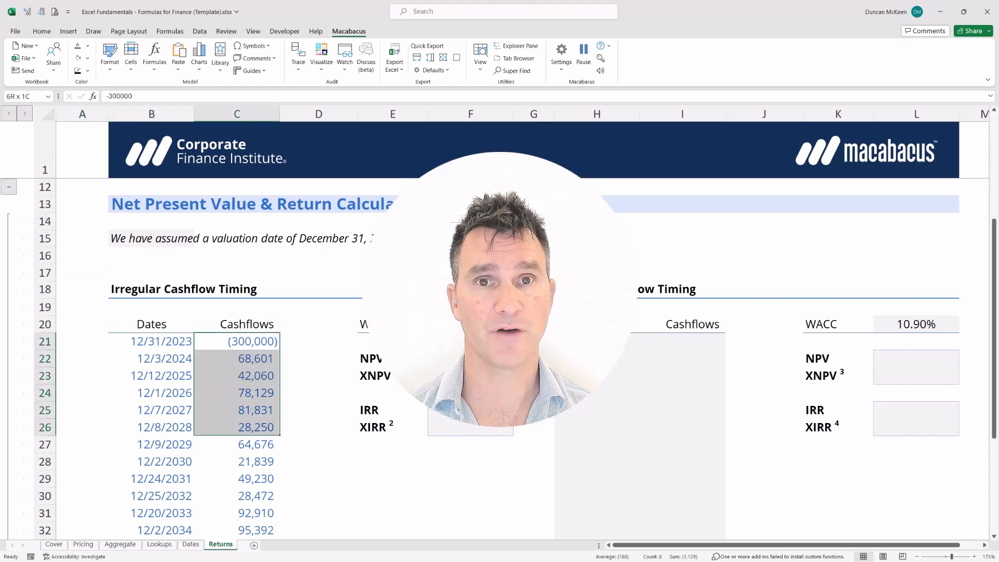
key(shift+Down)
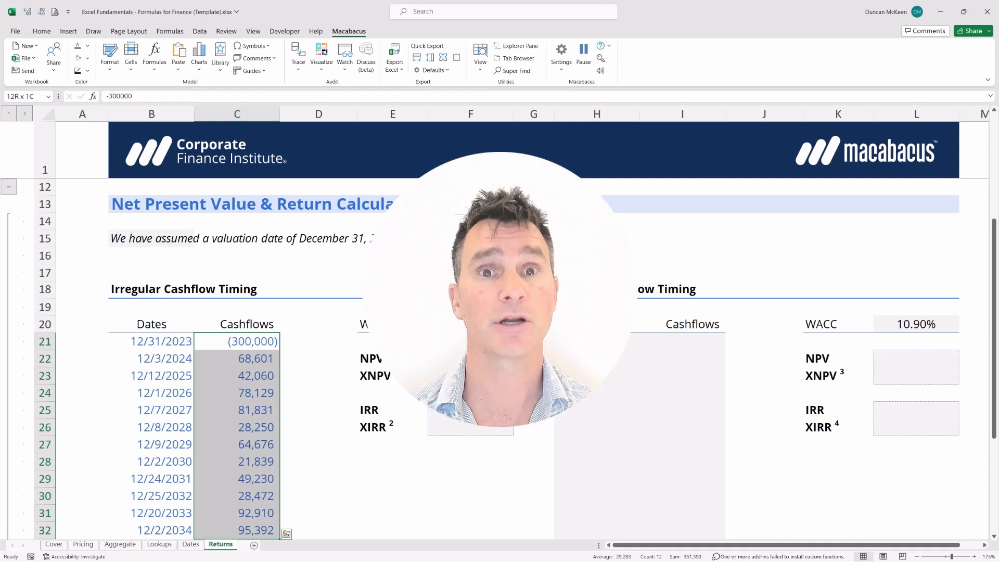
Review the valuation date sentence in row 15 alongside the first date and cash flow in B21:C21
key(Left)
key(Left)
key(ctrl+Up)
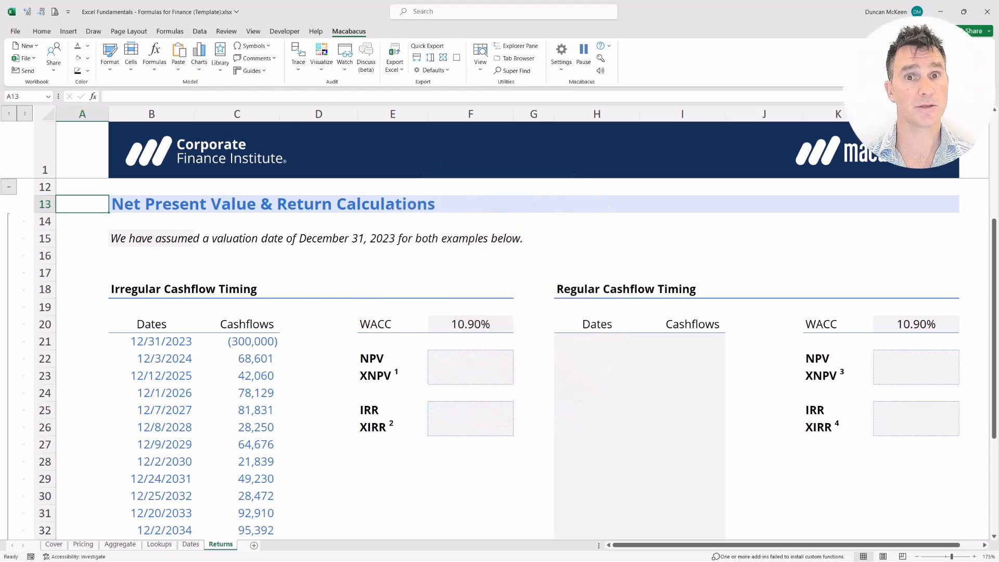
key(Right)
key(Down)
key(Down)
key(Down)
key(shift+Up)
key(shift+Right)
key(shift+Right)
key(shift+Right)
key(shift+Right)
key(shift+Right)
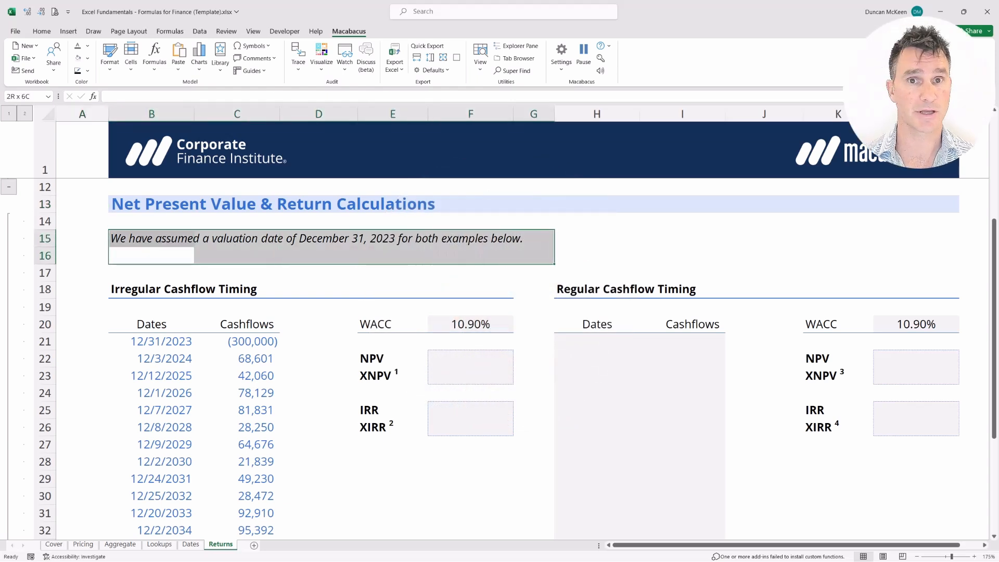
key(Down)
key(Down)
key(Down)
key(Down)
key(Down)
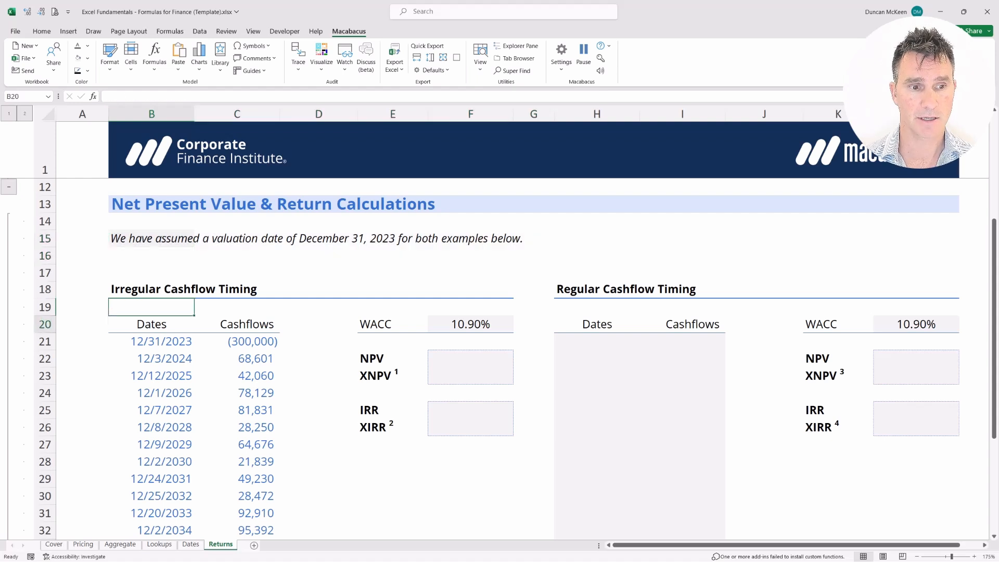
key(shift+Right)
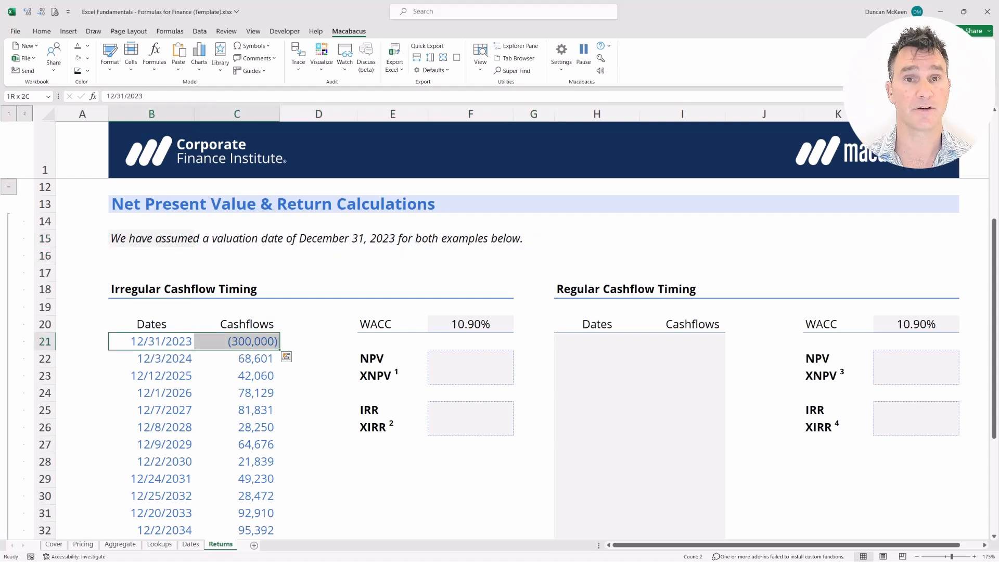
Link the irregular cash flow NPV cell F22 to the initial cash flow with =C21
key(Right)
key(Right)
key(Right)
key(Right)
key(Down)
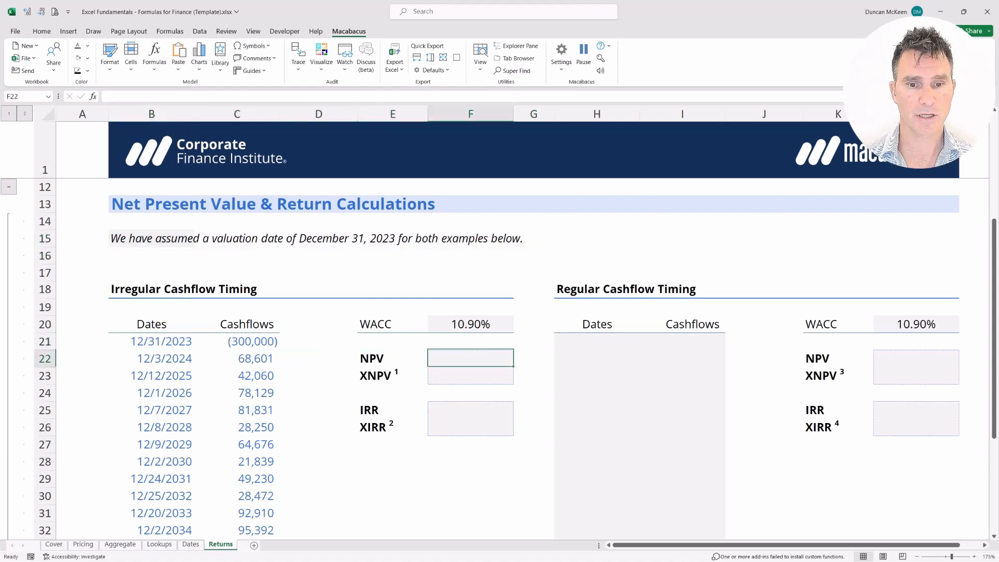
text(=)
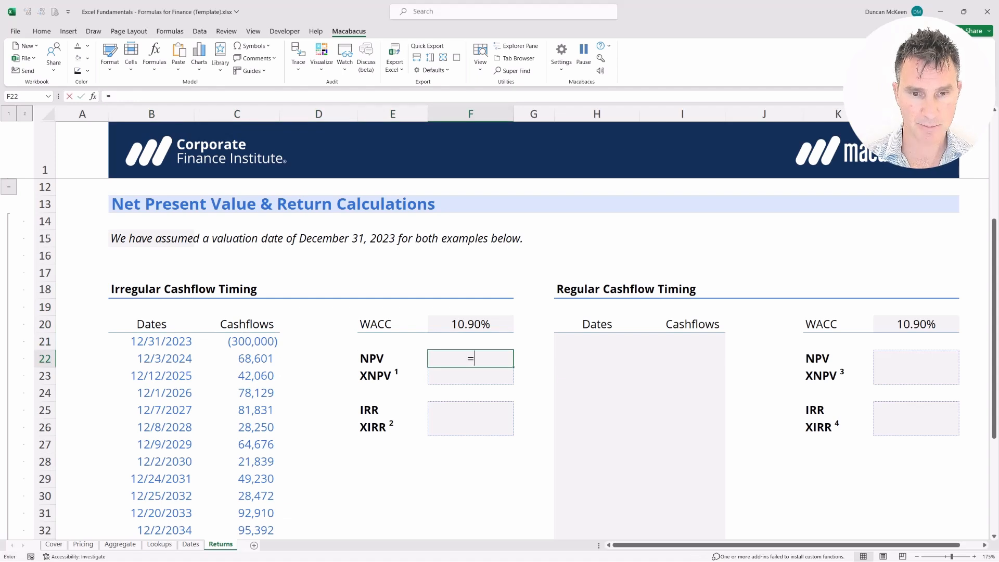
key(Left)
key(Left)
key(Left)
key(Up)
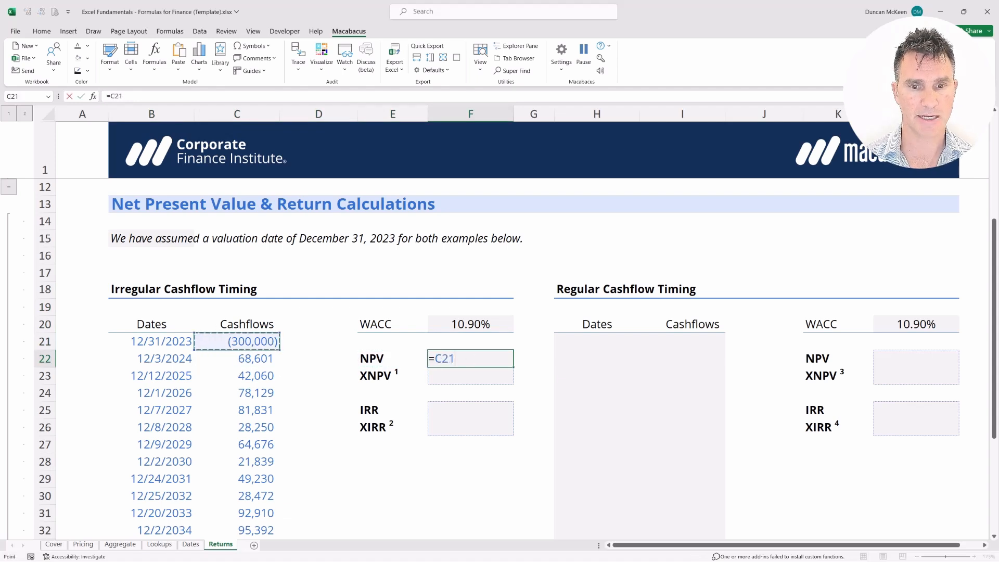
key(Return)
Compare the NPV cell F22 with the initial cash flow in C21
key(Up)
key(Up)
key(shift+Down)
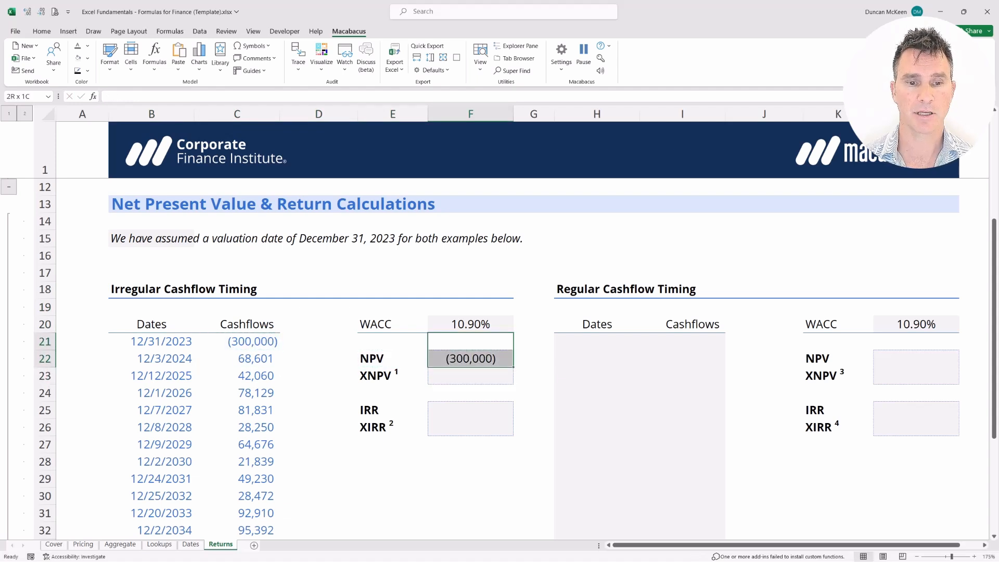
key(shift+Up)
key(Left)
key(Left)
key(shift+Left)
key(shift+Right)
key(shift+Left)
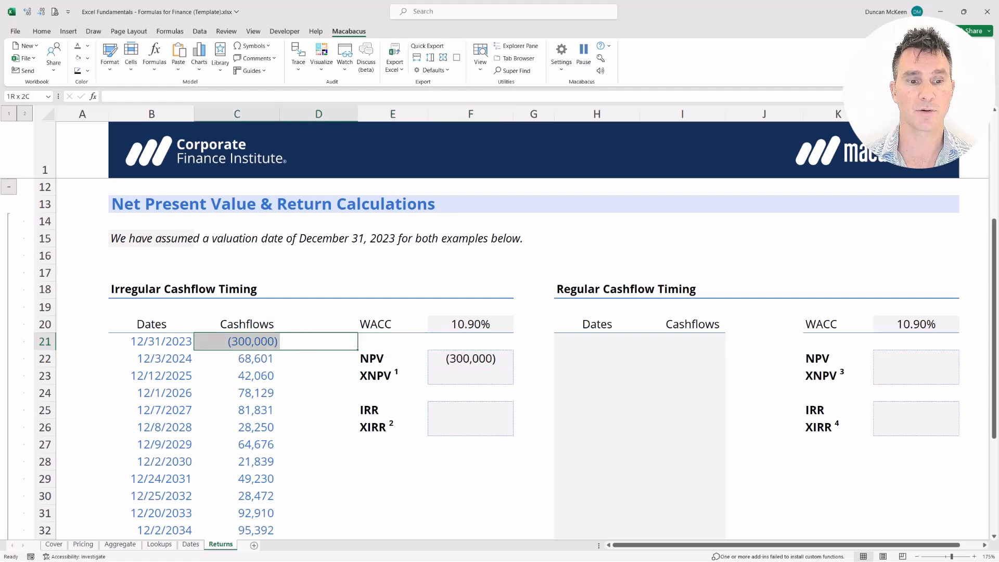
Review the irregular cash flow NPV label and value in E22:F22, together with the empty cell above the value
key(Right)
key(Right)
key(Down)
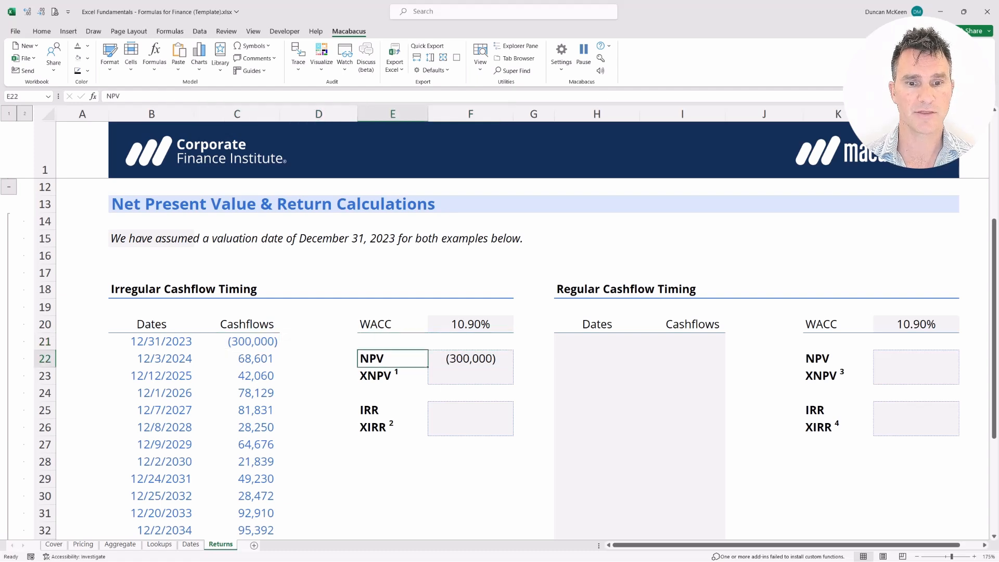
key(shift+Right)
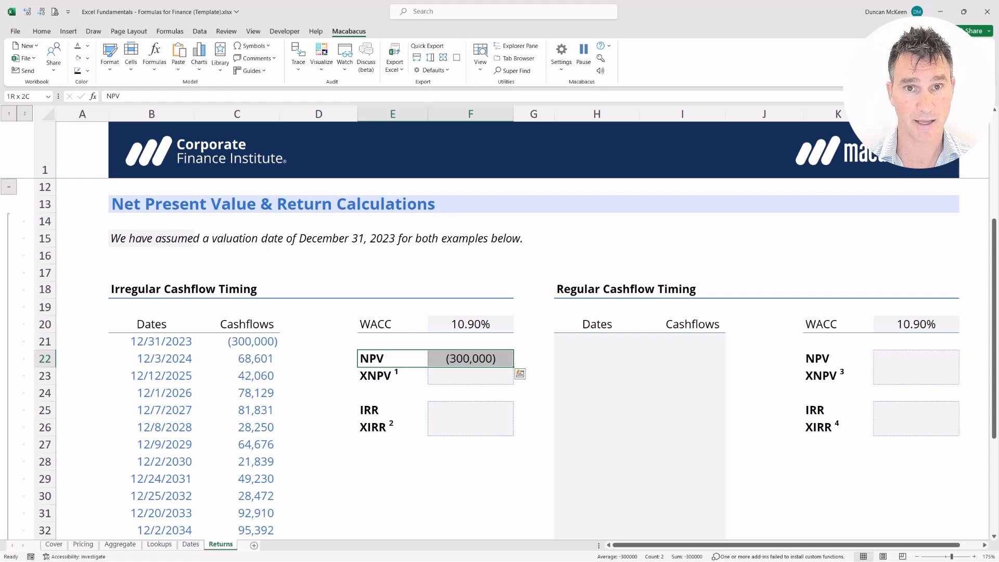
key(Right)
key(Up)
key(shift+Down)
key(shift+Up)
key(shift+Down)
key(shift+Up)
key(shift+Down)
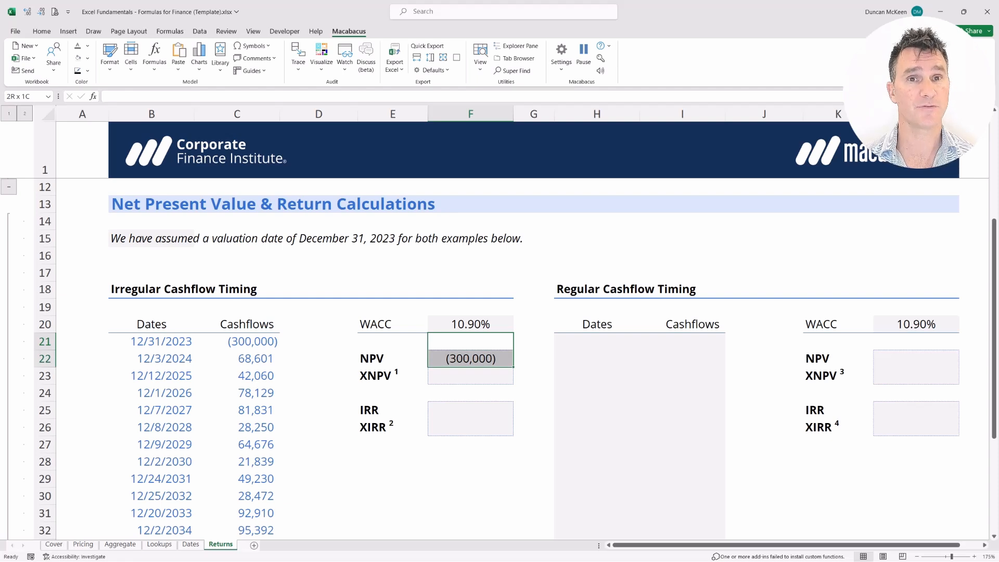
Review the future irregular cash flows in C22:C31 that follow the initial outflow
key(Left)
key(Left)
key(Left)
key(Down)
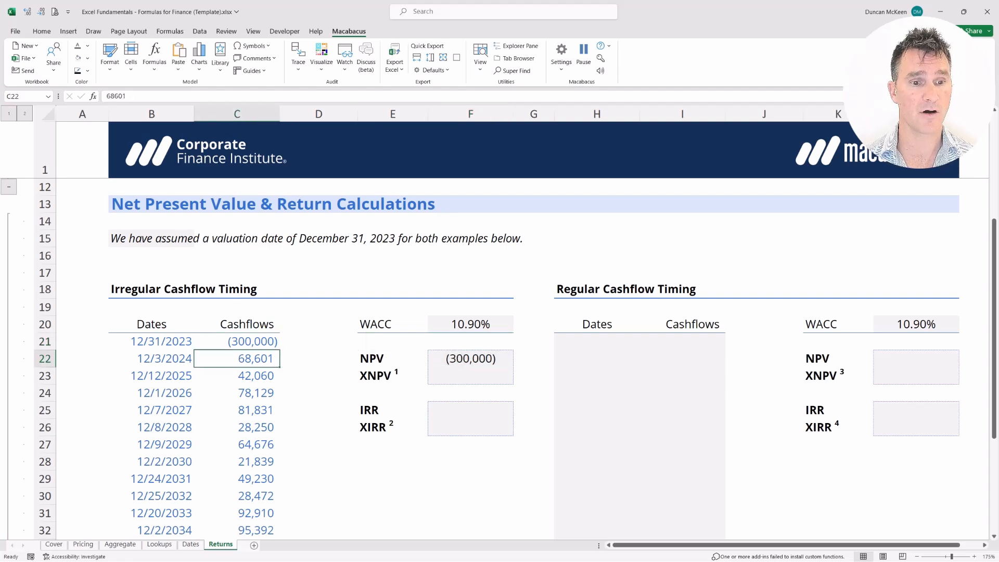
key(shift+Down)
key(shift+Down)
key(shift+Down)
key(shift+Down)
key(shift+Down)
key(shift+Down)
key(shift+Down)
key(shift+Down)
key(shift+Down)
key(shift+Down)
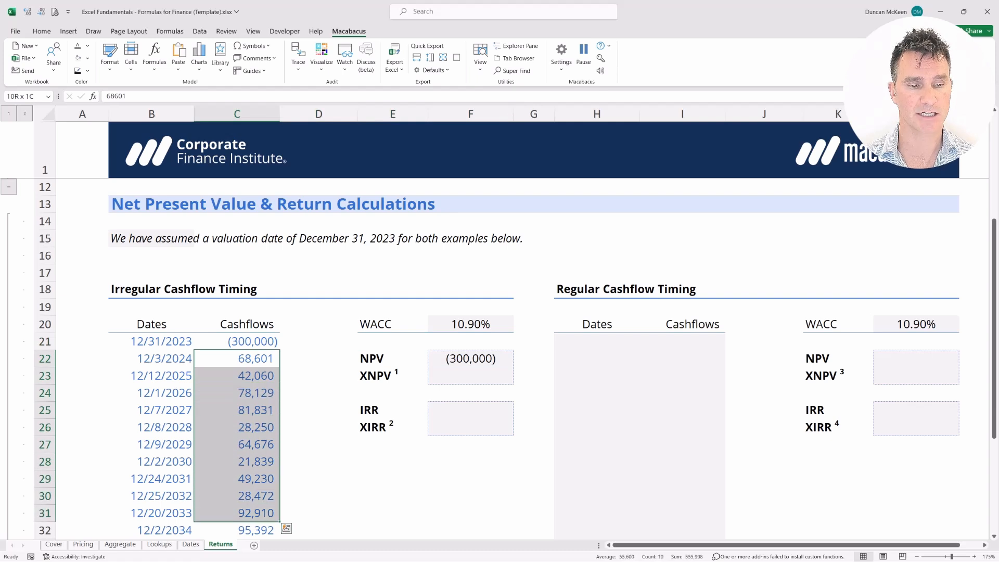
Extend the =C21 formula in F22 by adding an NPV function with the WACC in F20 as its rate
key(Right)
key(Right)
key(Right)
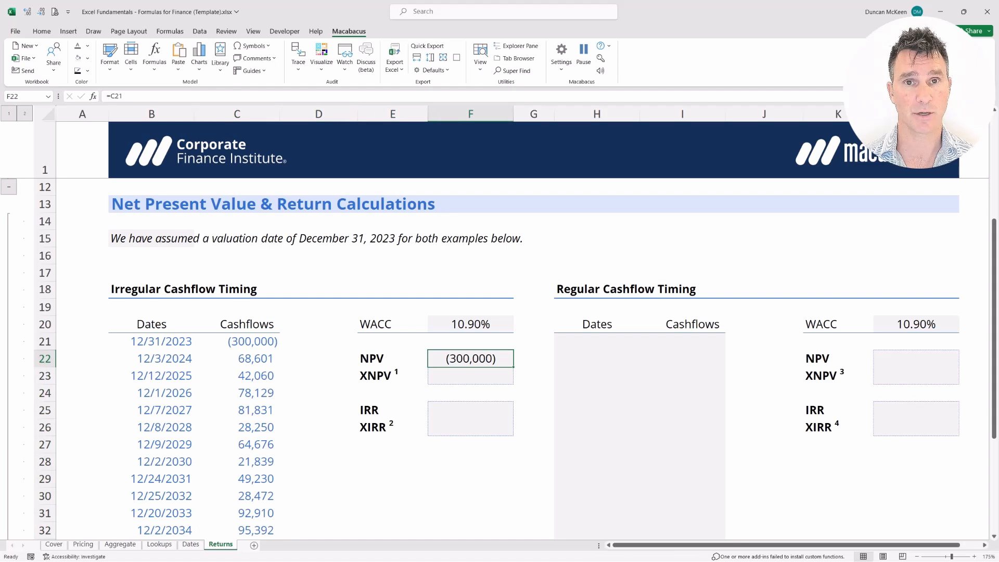
key(F2)
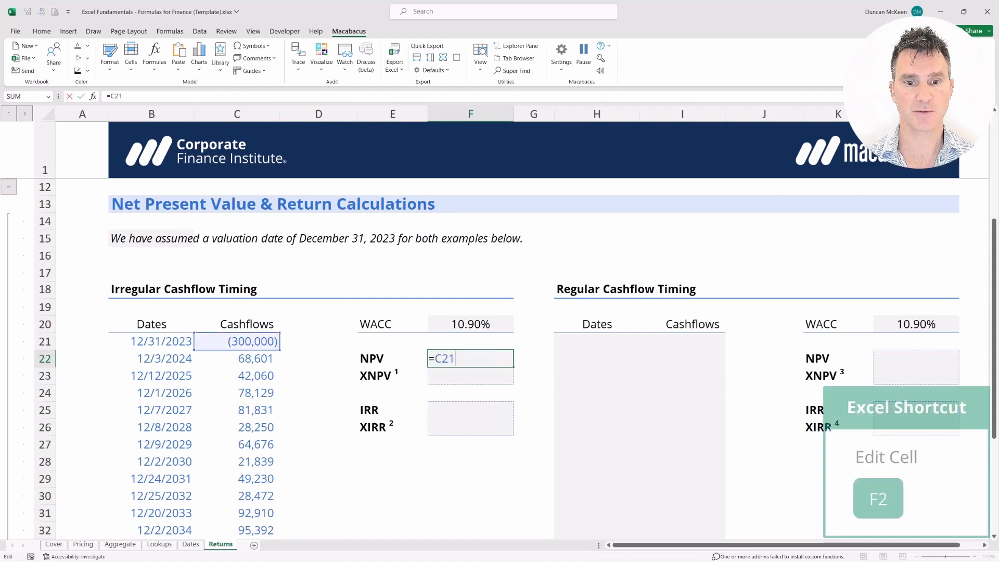
text(+)
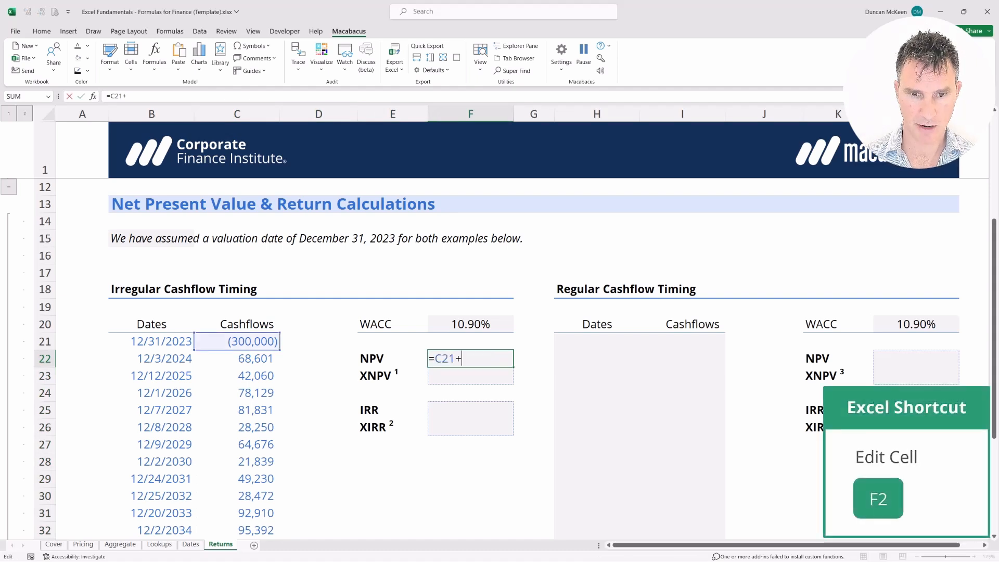
text(NPV)
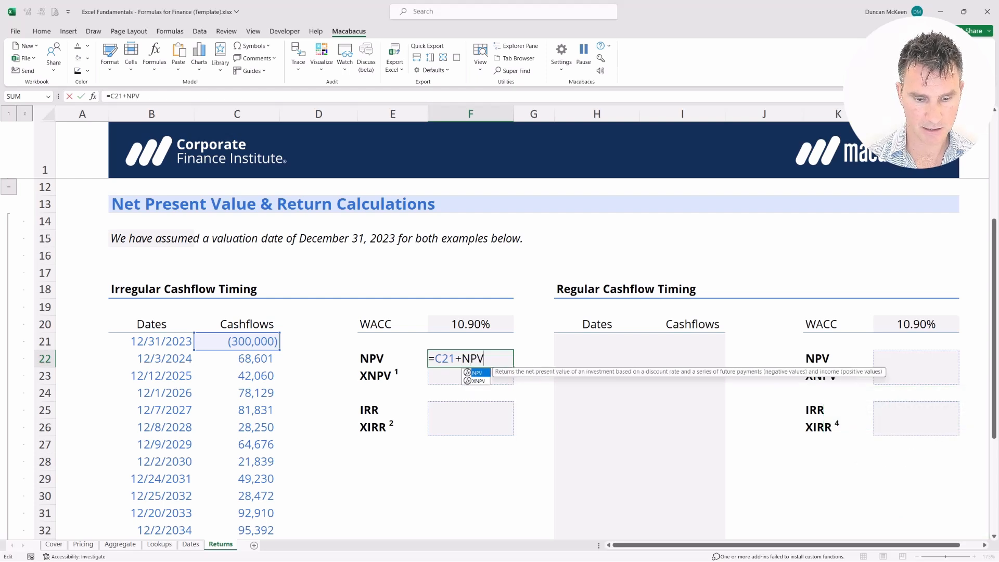
text(()
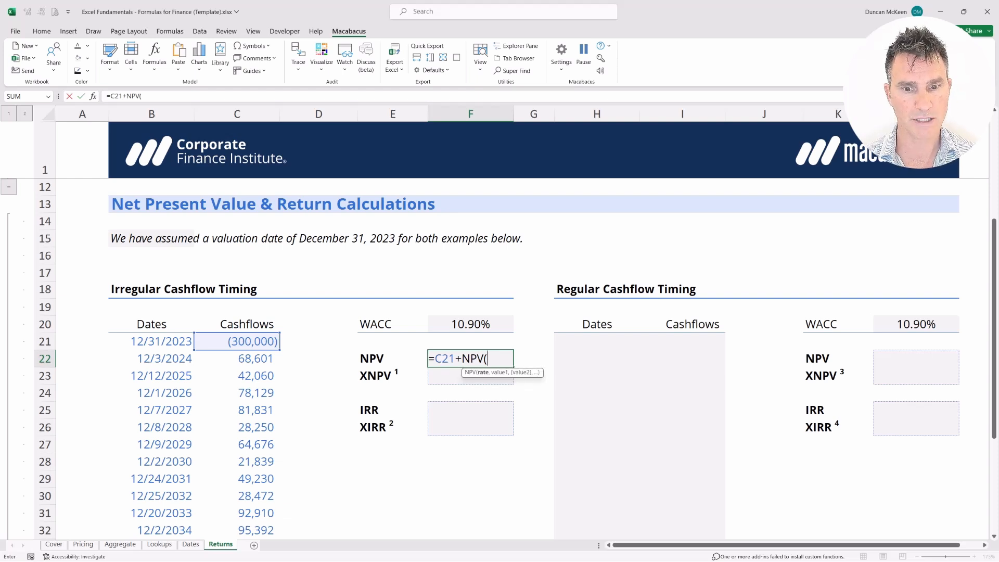
key(Up)
key(Up)
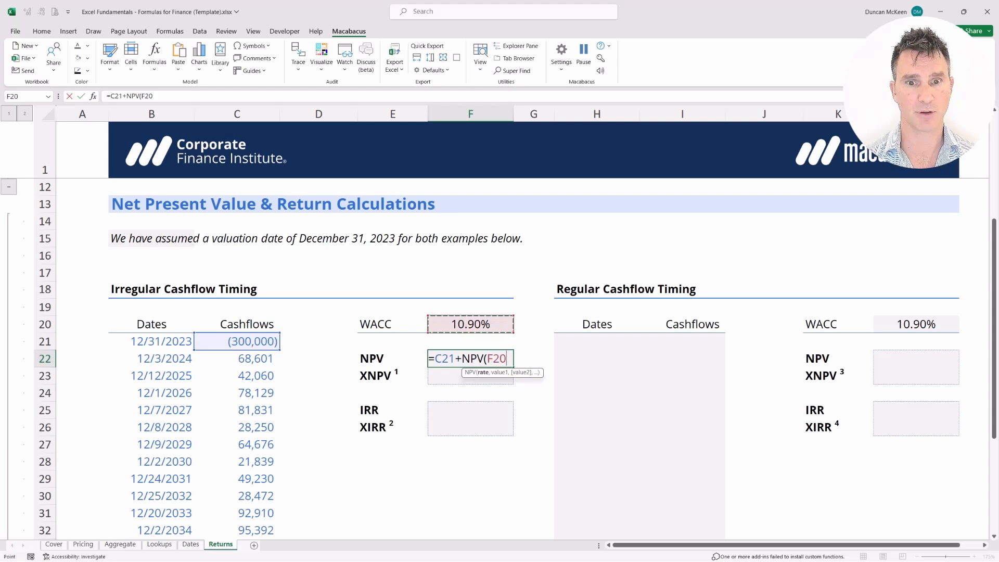
text(,)
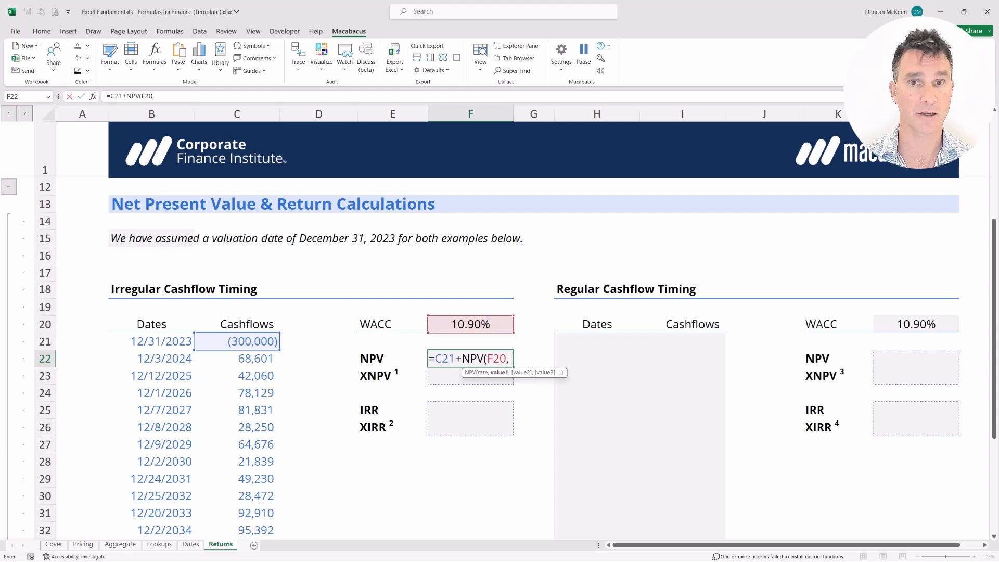
Complete the NPV function in F22 with the future cash flows C22:C32, giving =C21+NPV(F20,C22:C32)
key(Left)
key(Left)
key(Left)
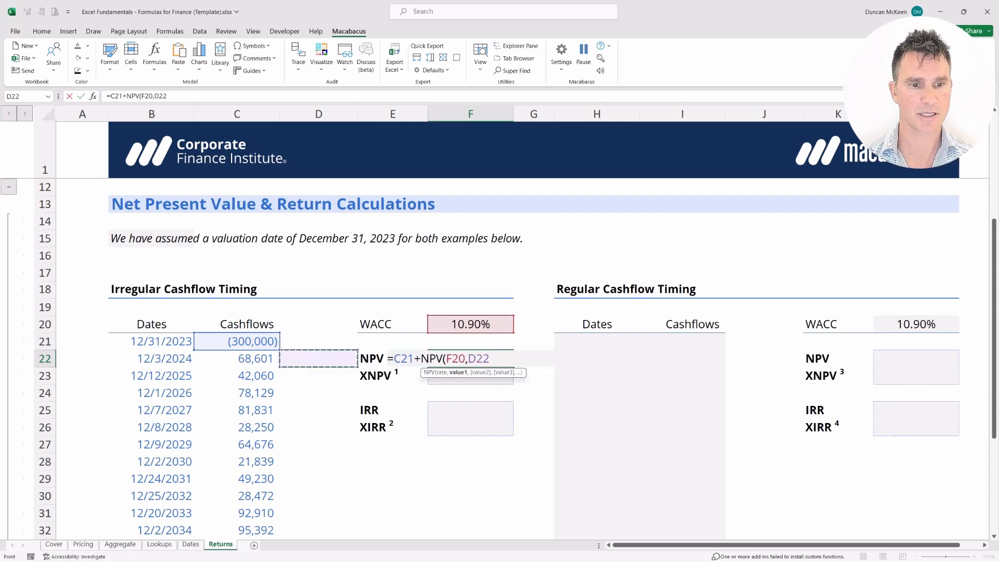
key(Down)
key(Up)
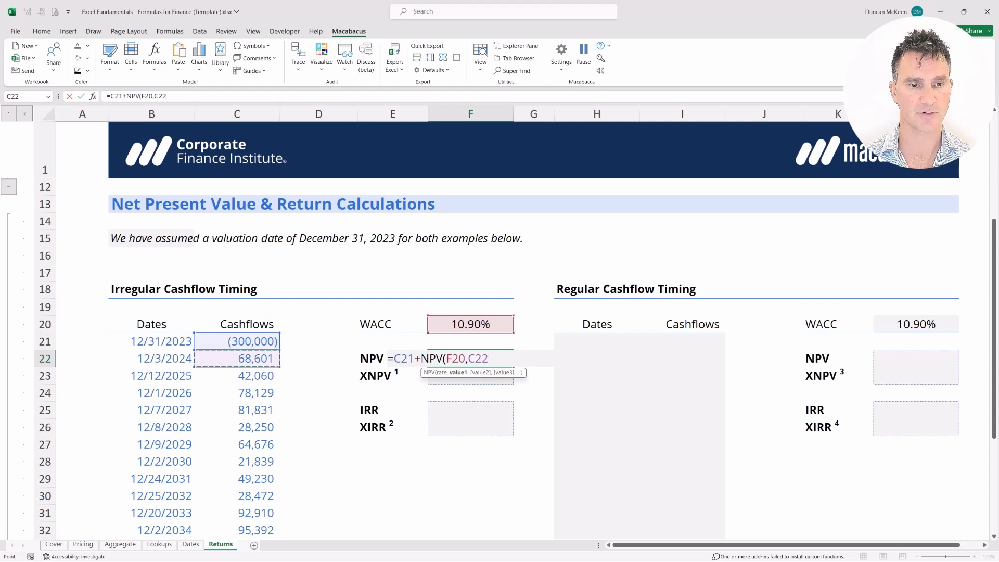
key(shift+Down)
key(shift+Down)
key(shift+Down)
key(shift+Down)
key(shift+Down)
key(shift+Down)
key(shift+Down)
key(shift+Down)
key(shift+Down)
key(shift+Down)
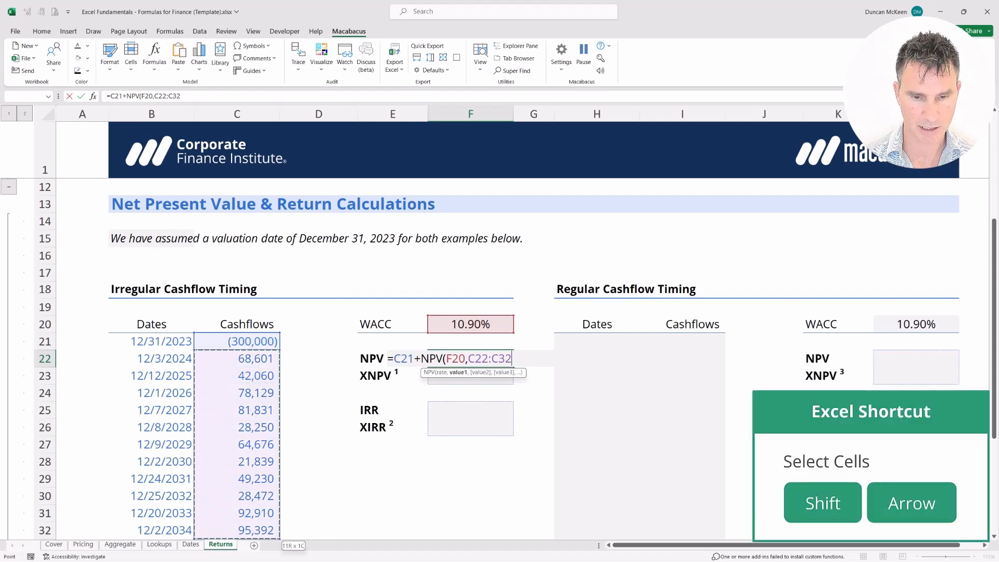
text())
key(Return)
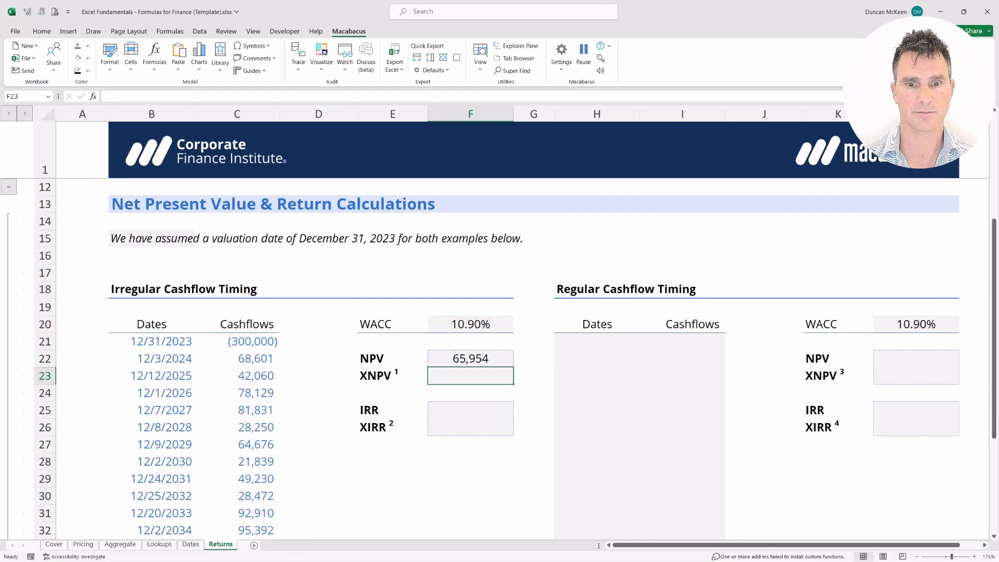
key(Up)
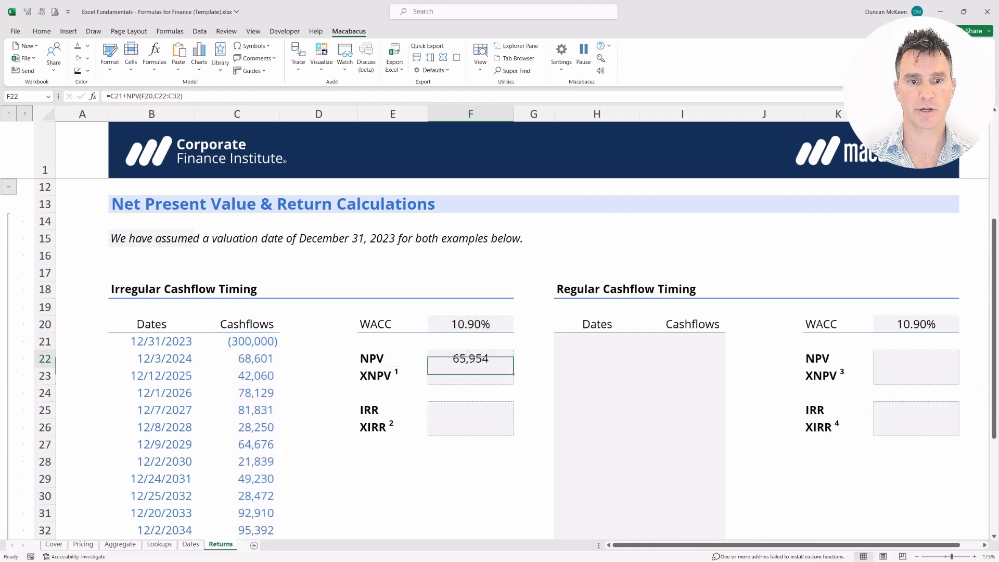
key(Left)
key(shift+Right)
key(shift+Left)
key(shift+Right)
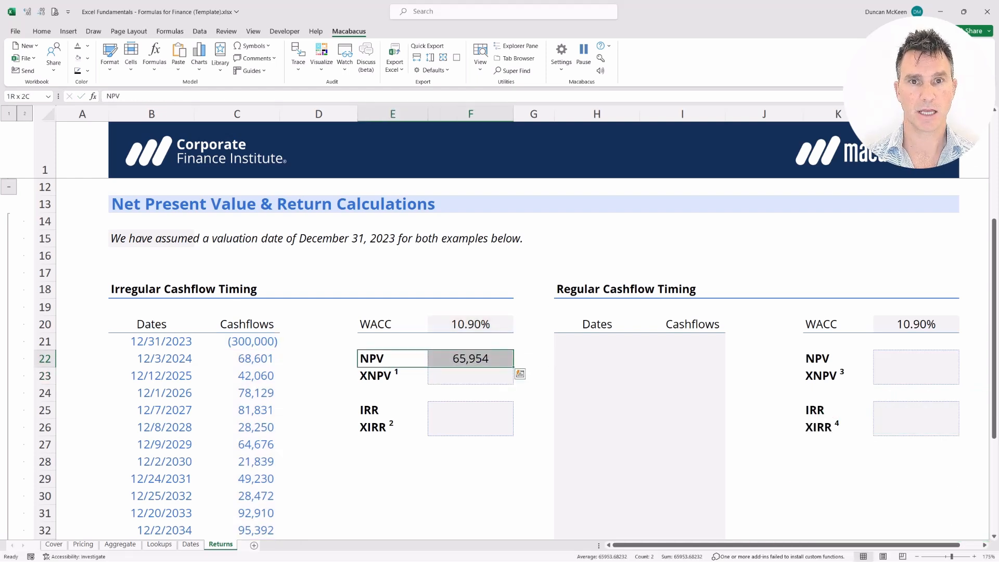
Start an XNPV formula in F23 for the irregular cash flows, with the WACC in F20 as the rate
key(Down)
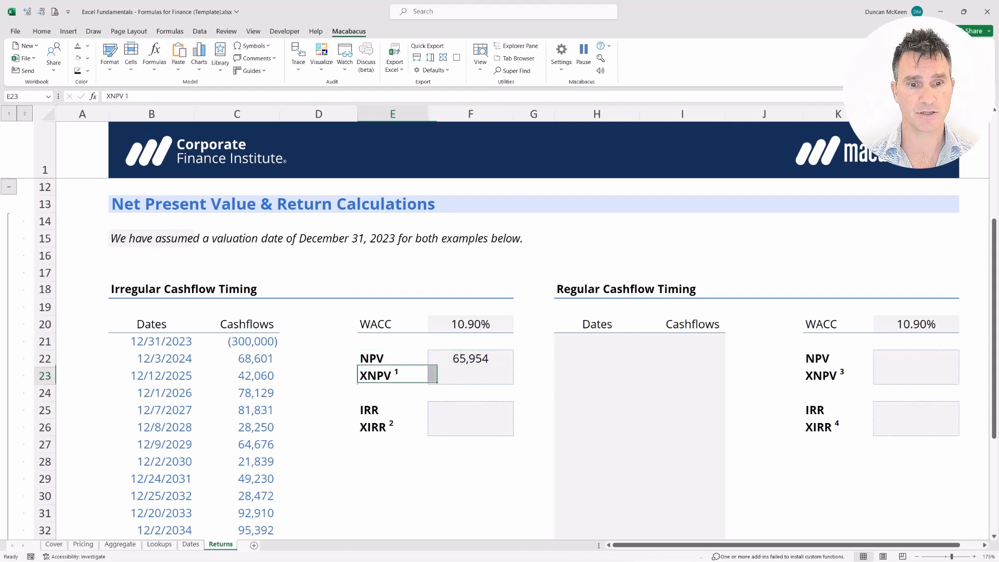
key(Left)
key(shift+Right)
key(Right)
key(Right)
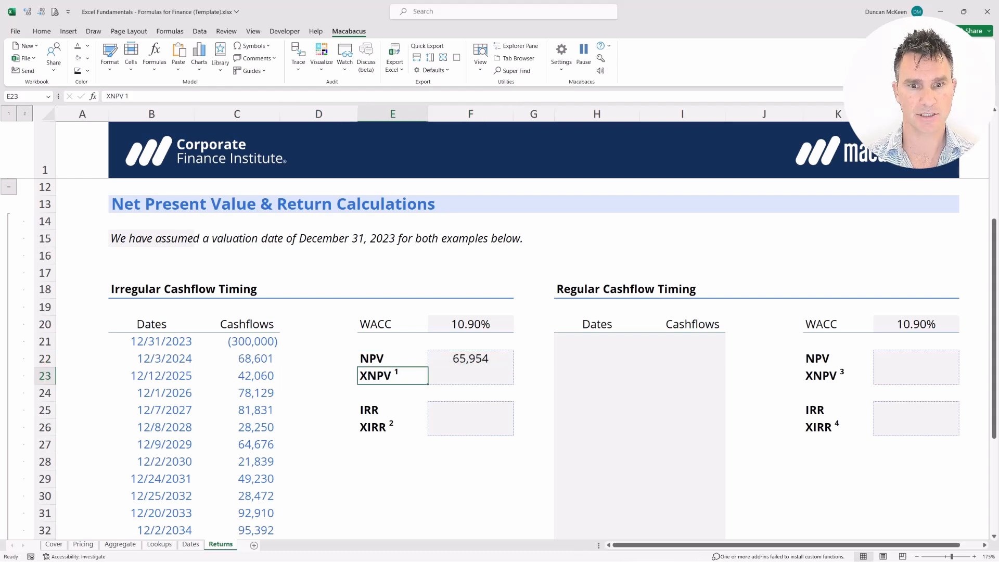
text(XNPV)
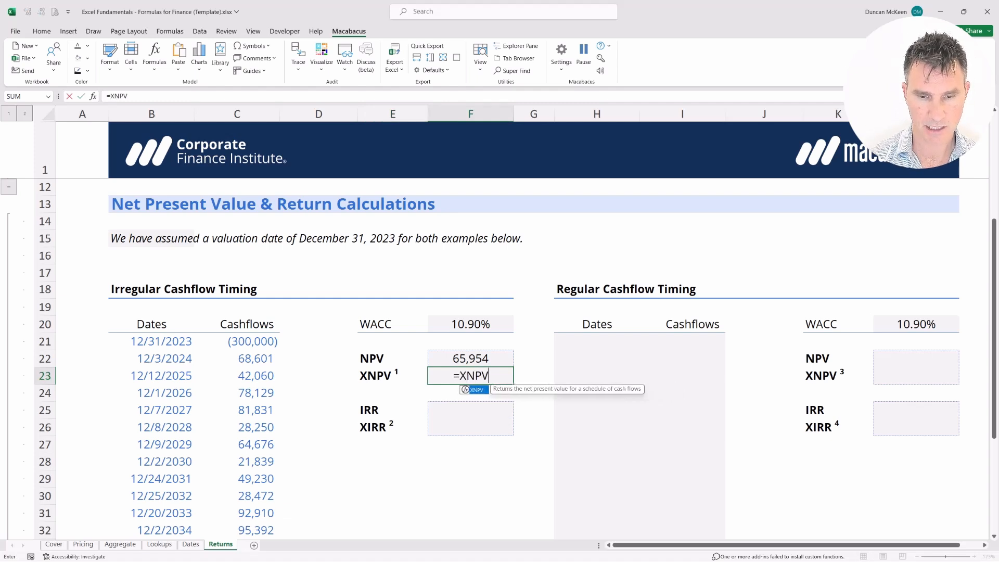
text(()
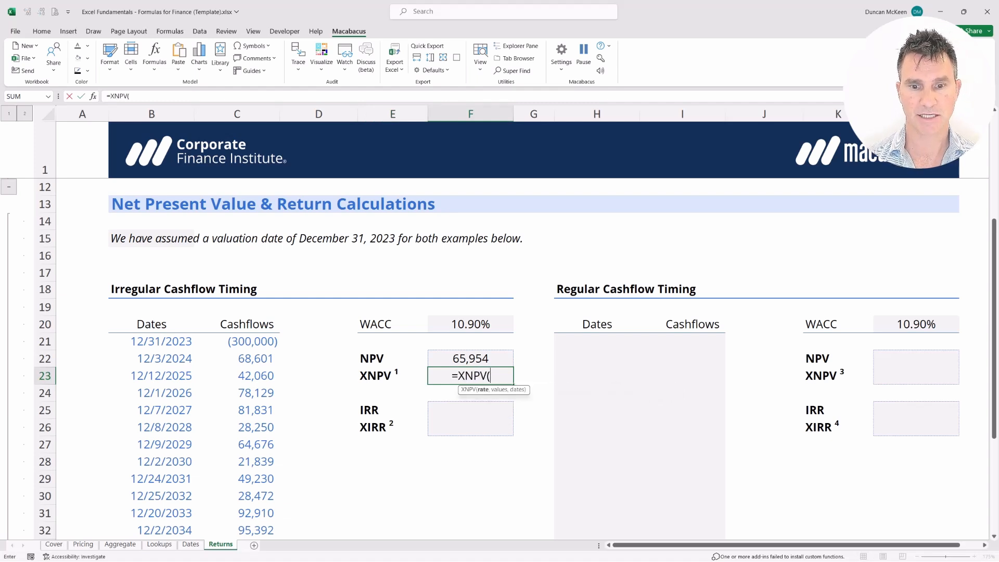
key(Up)
key(Up)
key(Up)
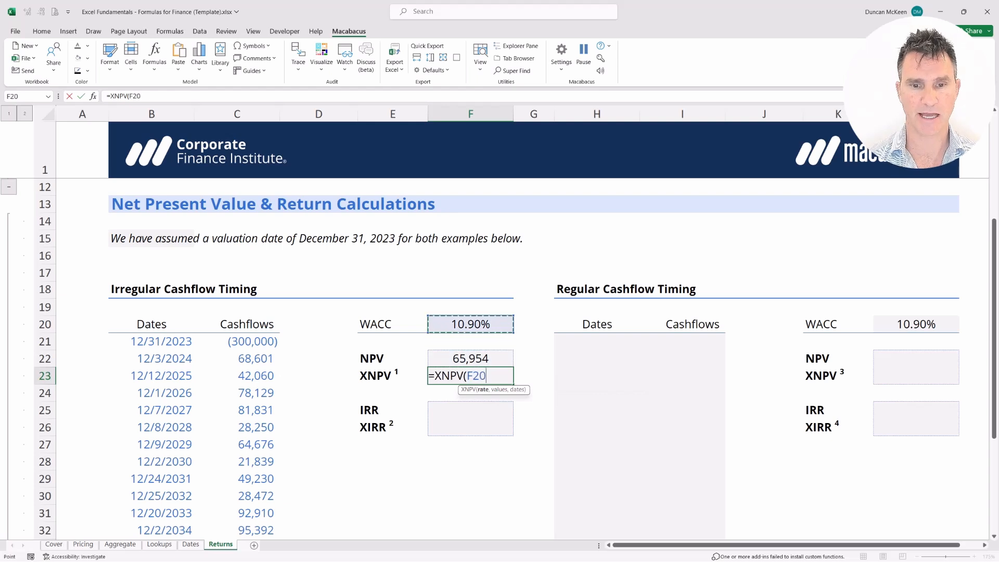
text(,)
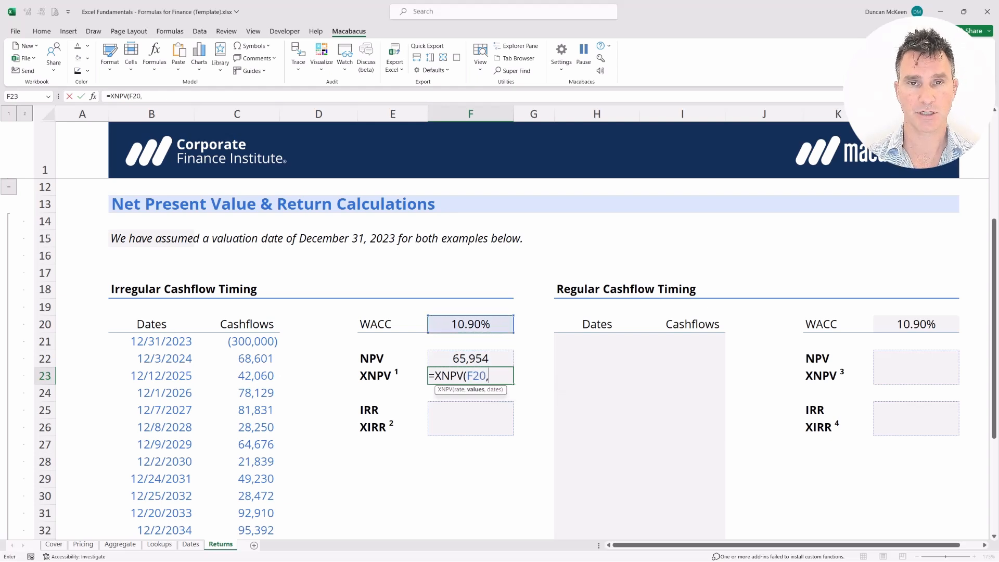
Set the values argument of the XNPV formula to all cash flows, C21:C32, including the initial outflow
key(Left)
key(Left)
key(Left)
key(Up)
key(Up)
key(shift+Down)
key(shift+Down)
key(shift+Down)
key(shift+Down)
key(shift+Down)
key(shift+Down)
key(shift+Down)
key(shift+Down)
key(shift+Down)
key(shift+Down)
key(shift+Down)
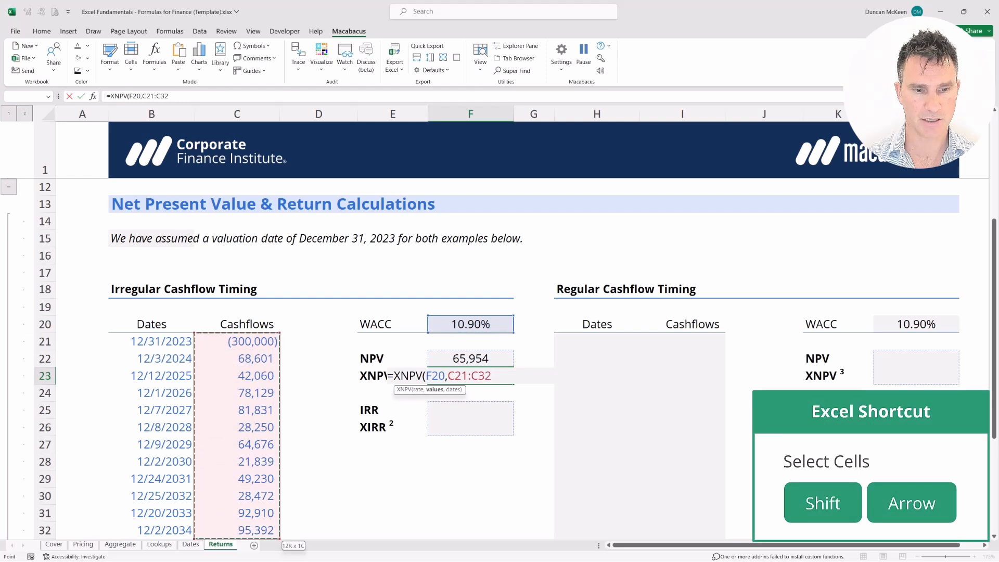
Add the dates B21:B32 and complete the F23 formula as =XNPV(F20,C21:C32,B21:B32)
text(,)
key(Left)
key(Left)
key(Left)
key(Left)
key(shift+Up)
key(shift+Up)
key(shift+Down)
key(shift+Down)
key(shift+Down)
key(shift+Down)
key(shift+Down)
key(shift+Down)
key(shift+Down)
key(shift+Down)
key(shift+Down)
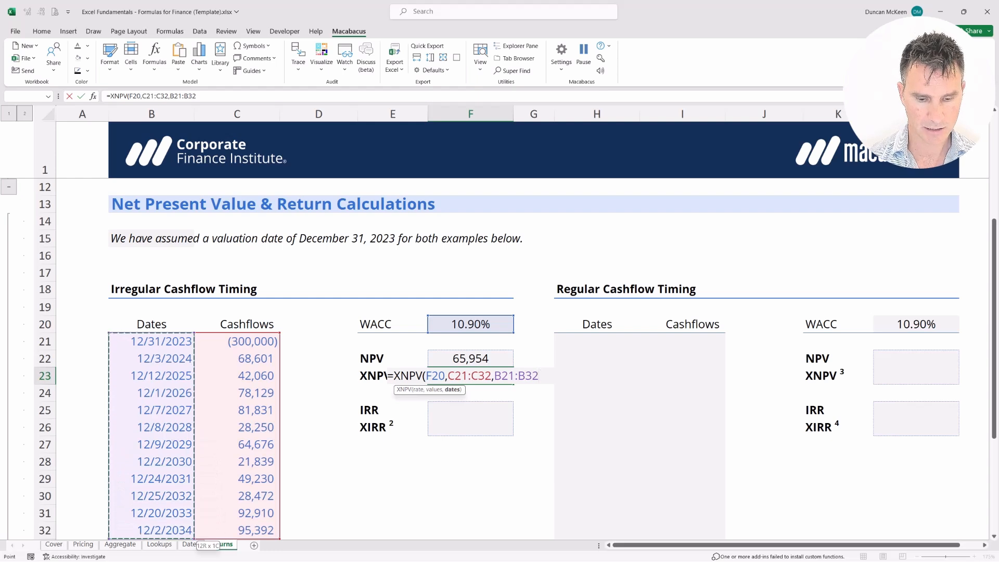
text())
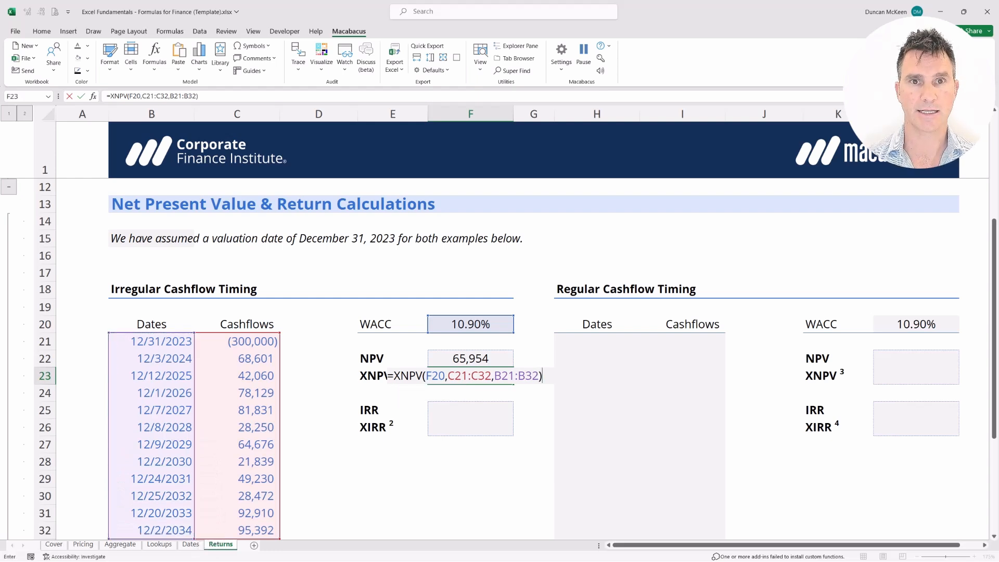
key(Return)
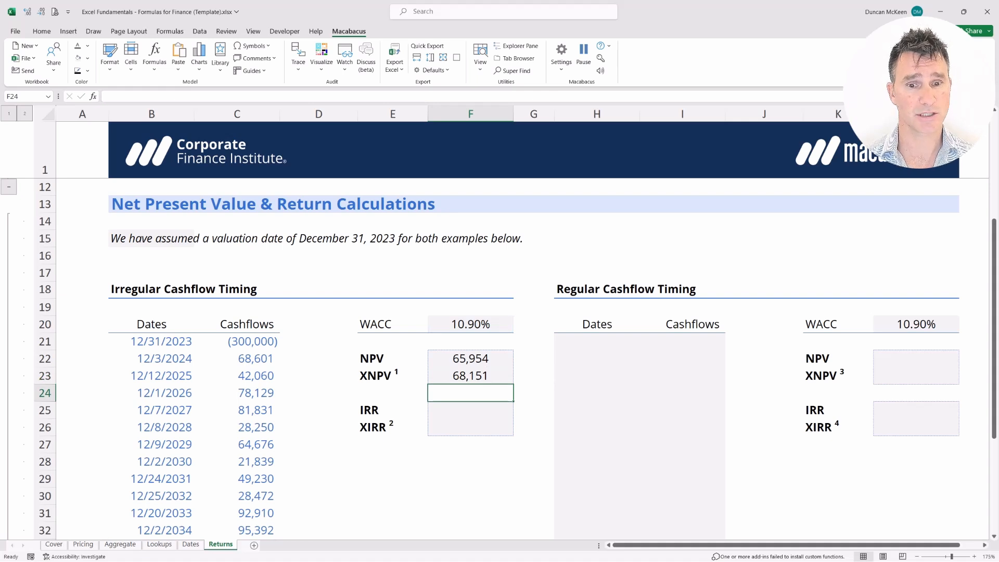
Compare the NPV and XNPV results for the irregular cash flows in F22:F23
key(shift+Up)
key(shift+Up)
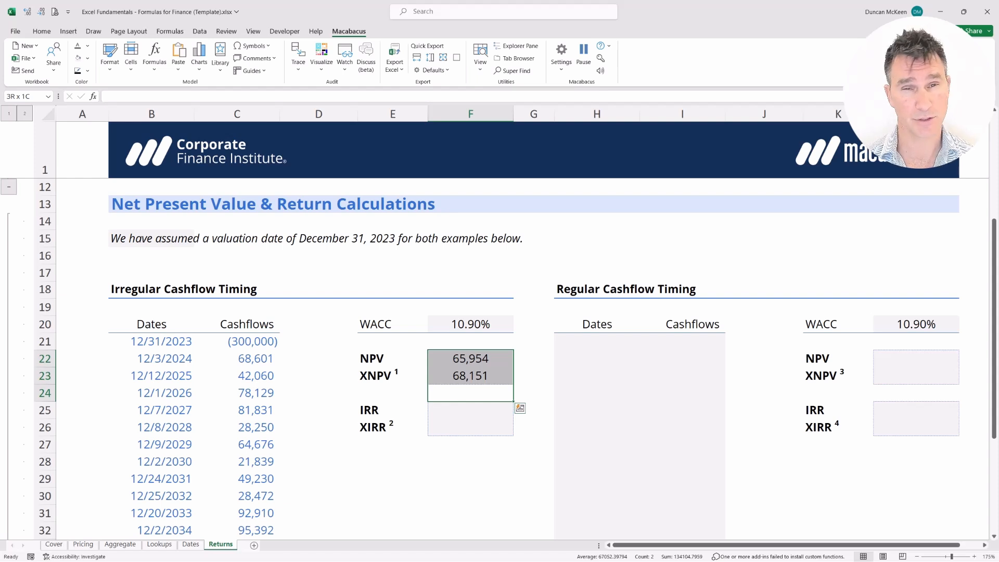
key(Left)
key(Up)
key(Up)
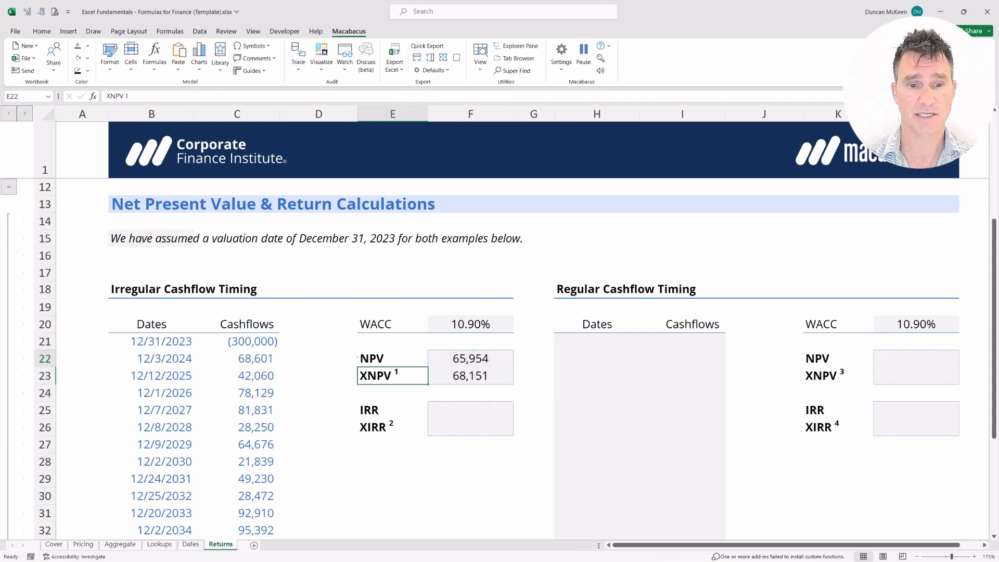
key(shift+Right)
key(shift+Left)
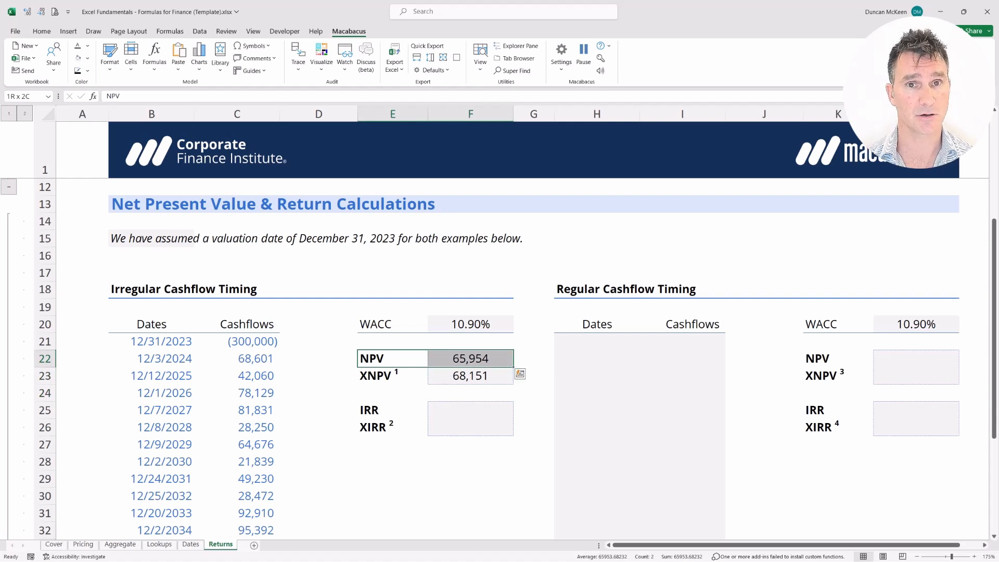
Apply strikethrough formatting to the irregular cash flow NPV result in F22
key(Right)
key(Right)
key(shift+Left)
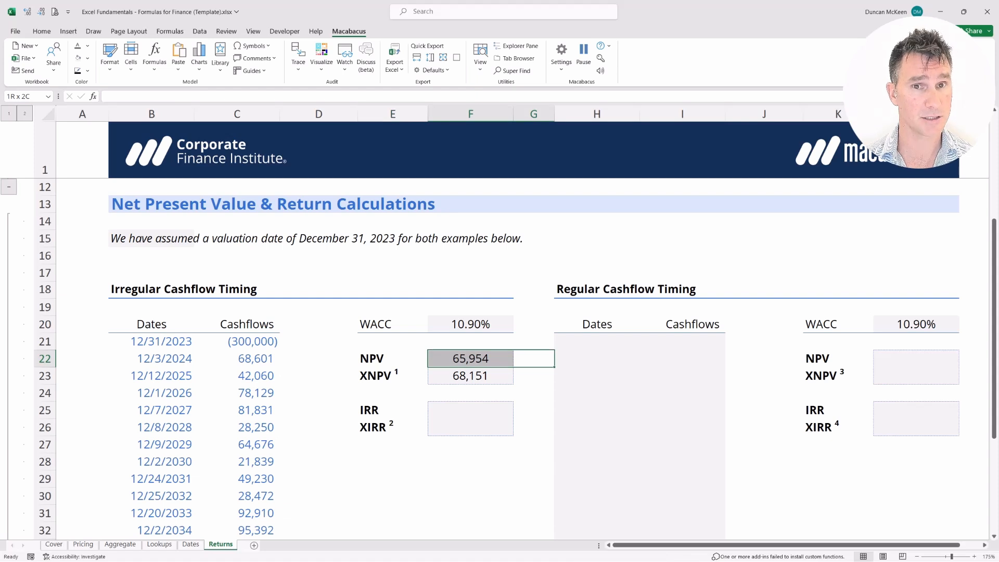
key(Left)
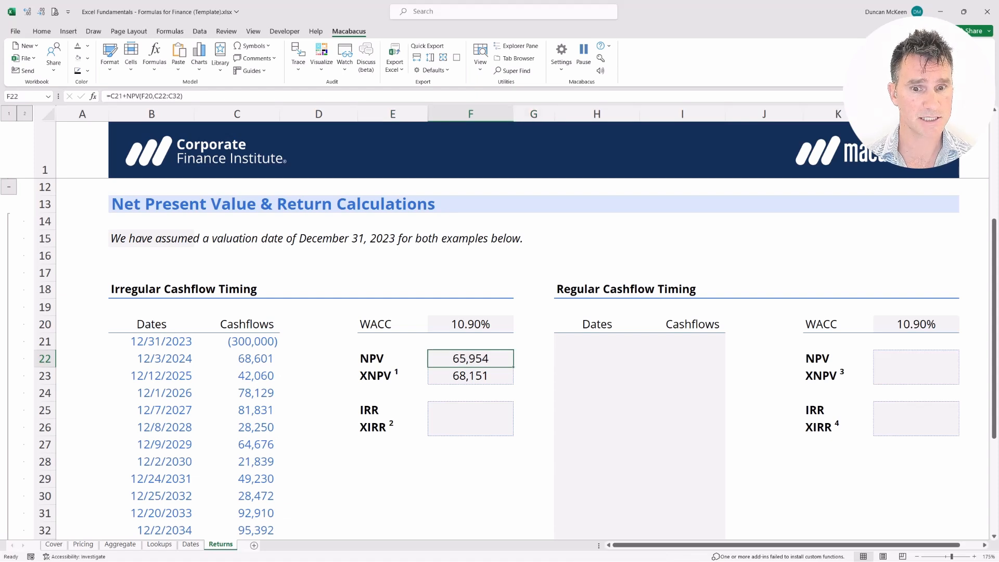
key(ctrl+5)
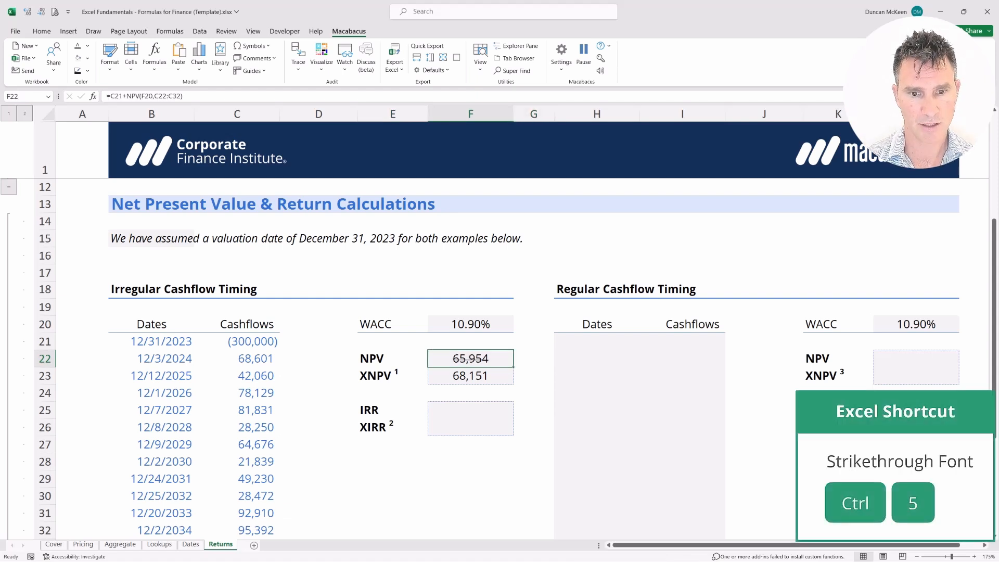
key(shift+Right)
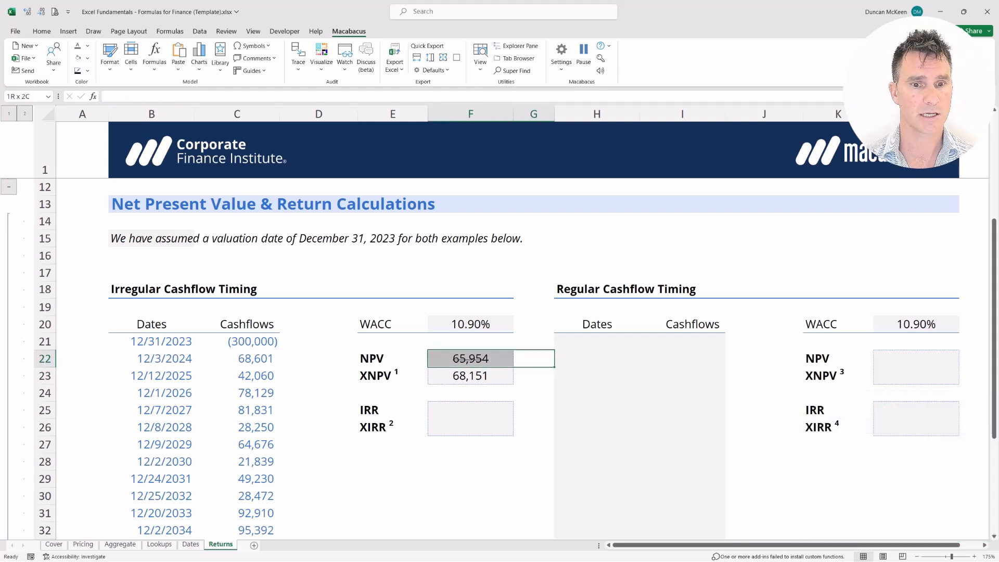
key(Left)
key(Left)
key(Left)
key(Left)
key(Left)
key(Up)
key(Up)
key(Up)
key(Up)
key(Up)
key(Up)
key(Up)
key(Up)
key(Up)
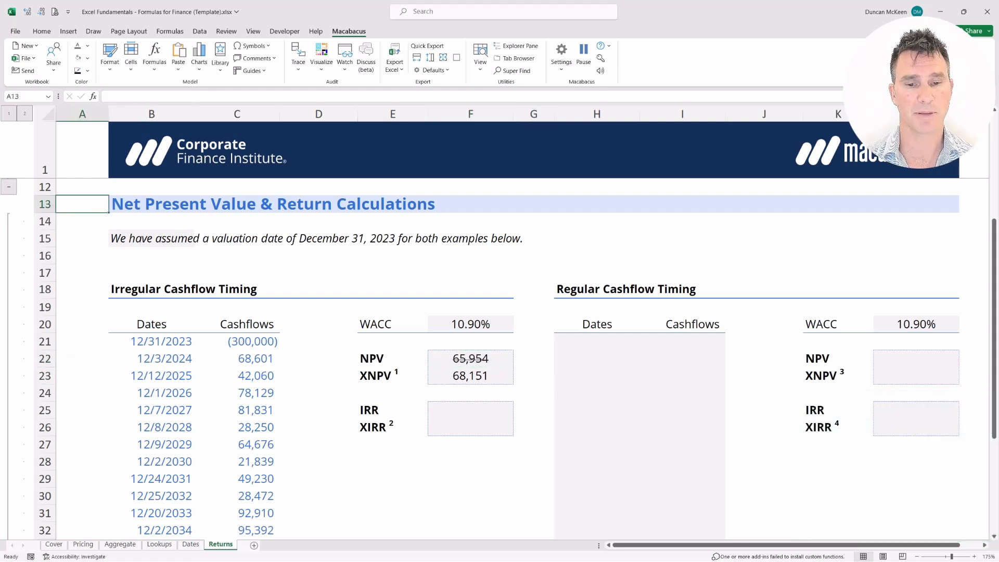